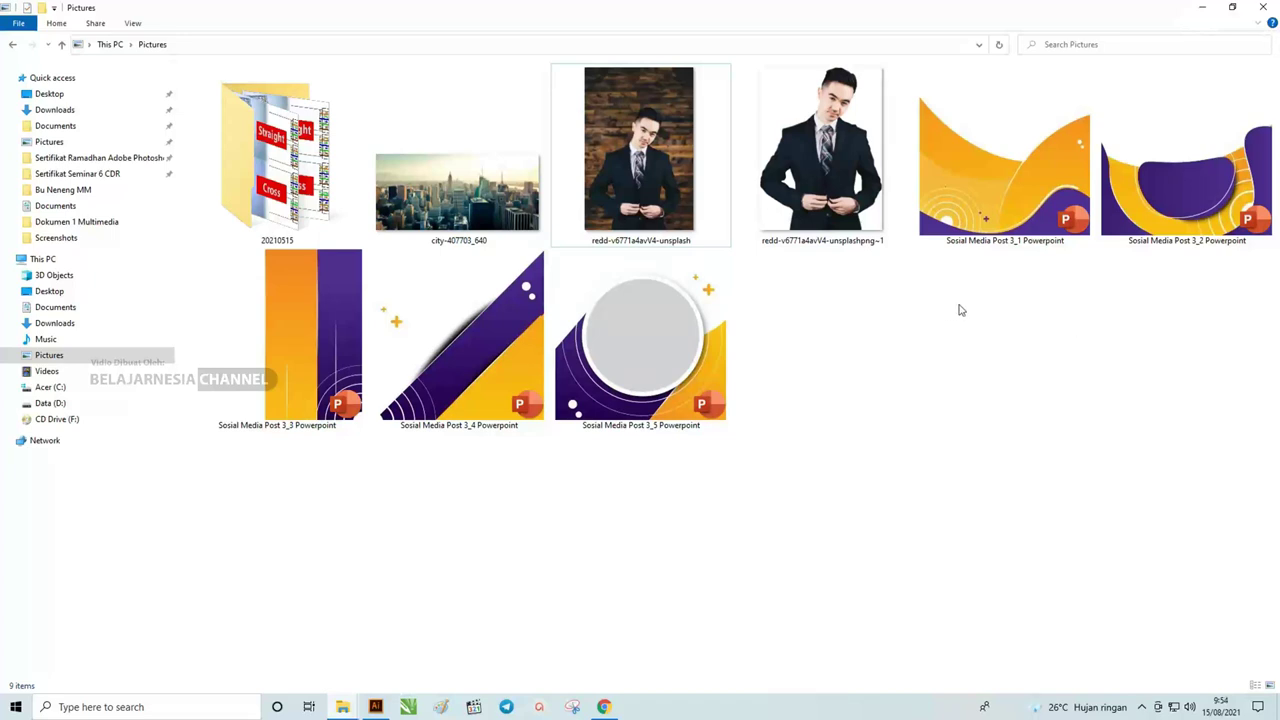
- Browse the city skyline and businessman photos in the folder, then clear the selection
{"action": "left_click", "coordinate": [507, 239]}
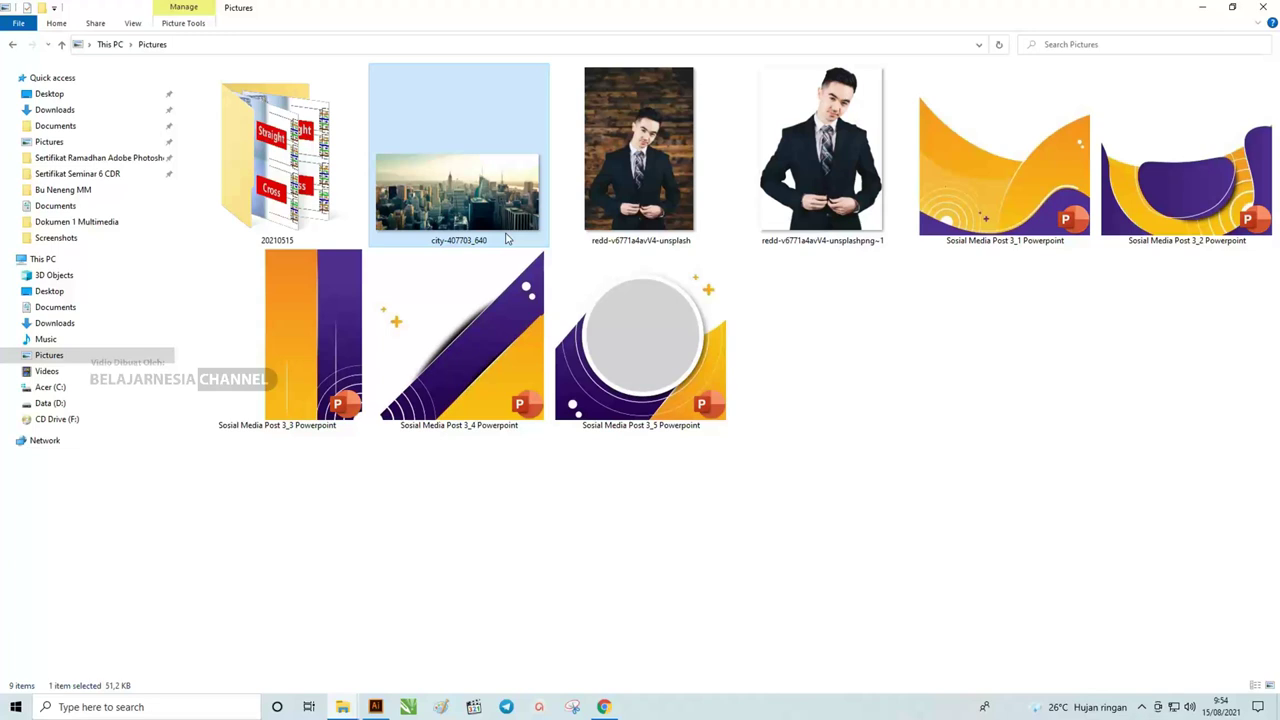
{"action": "left_click", "coordinate": [815, 228]}
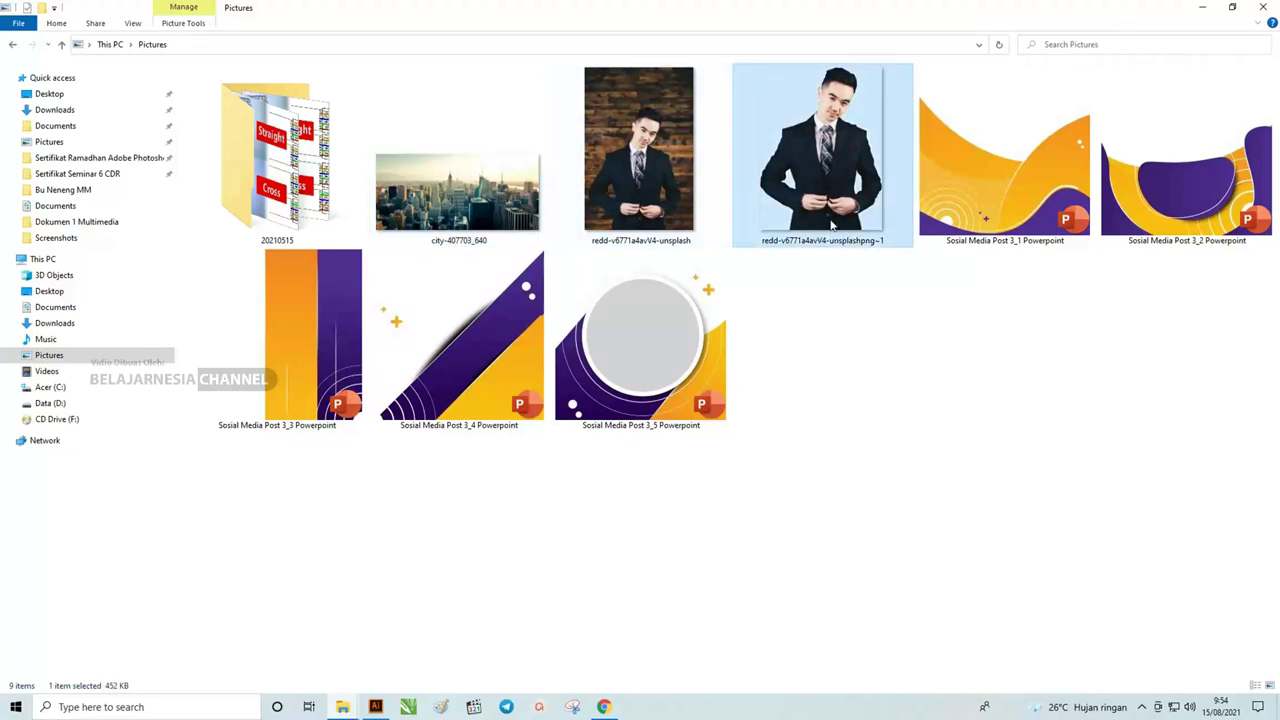
{"action": "left_click", "coordinate": [457, 195]}
{"action": "left_click", "coordinate": [668, 160]}
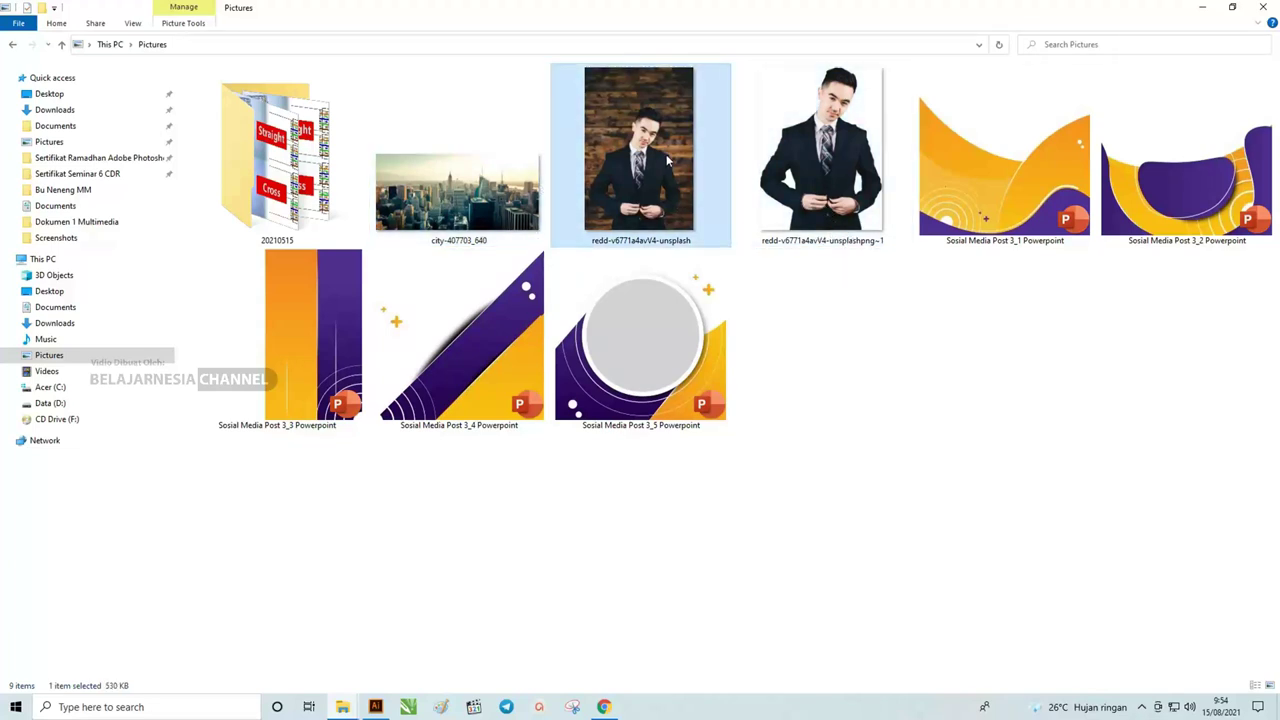
{"action": "left_click", "coordinate": [818, 176]}
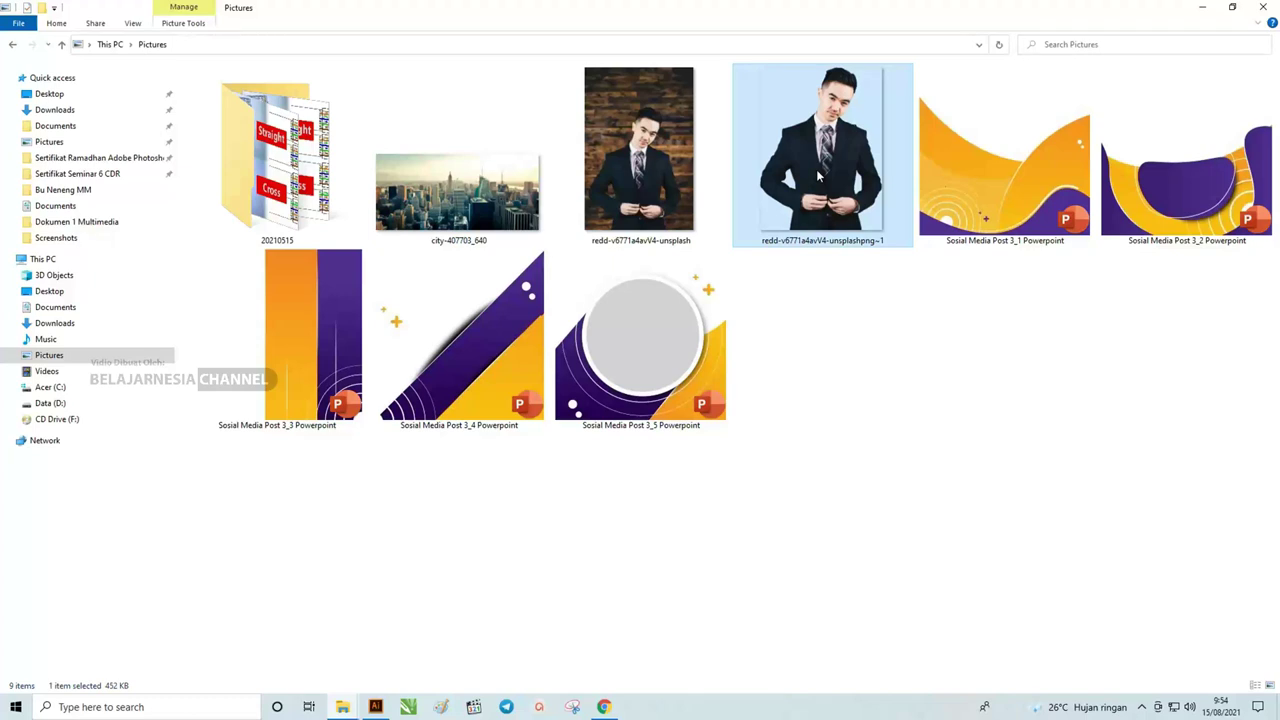
{"action": "left_click", "coordinate": [677, 146]}
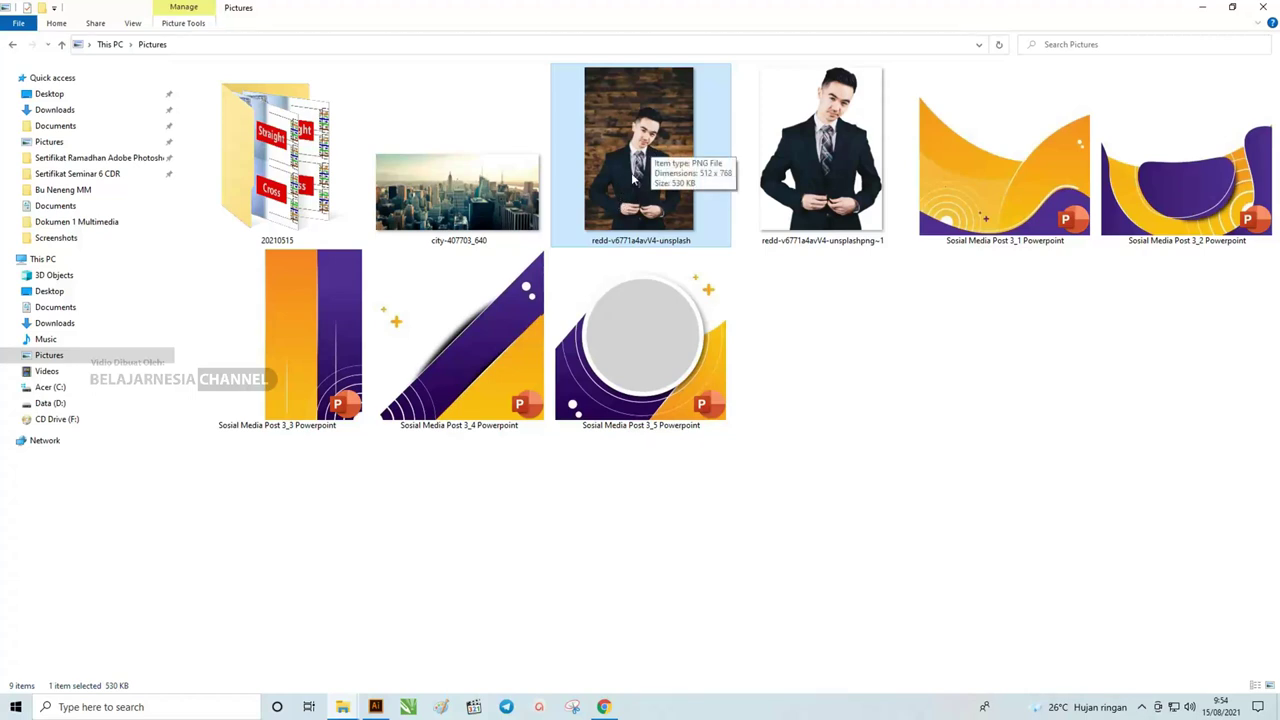
{"action": "left_click", "coordinate": [547, 172]}
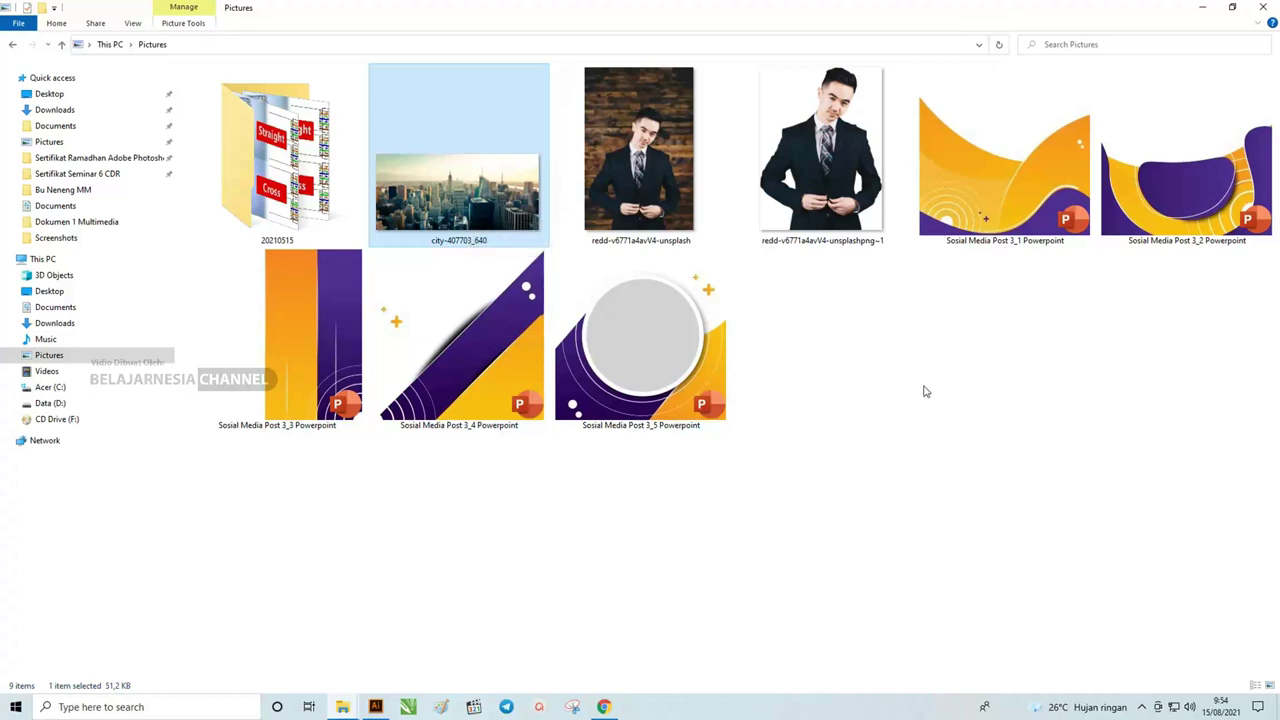
{"action": "left_click", "coordinate": [812, 190]}
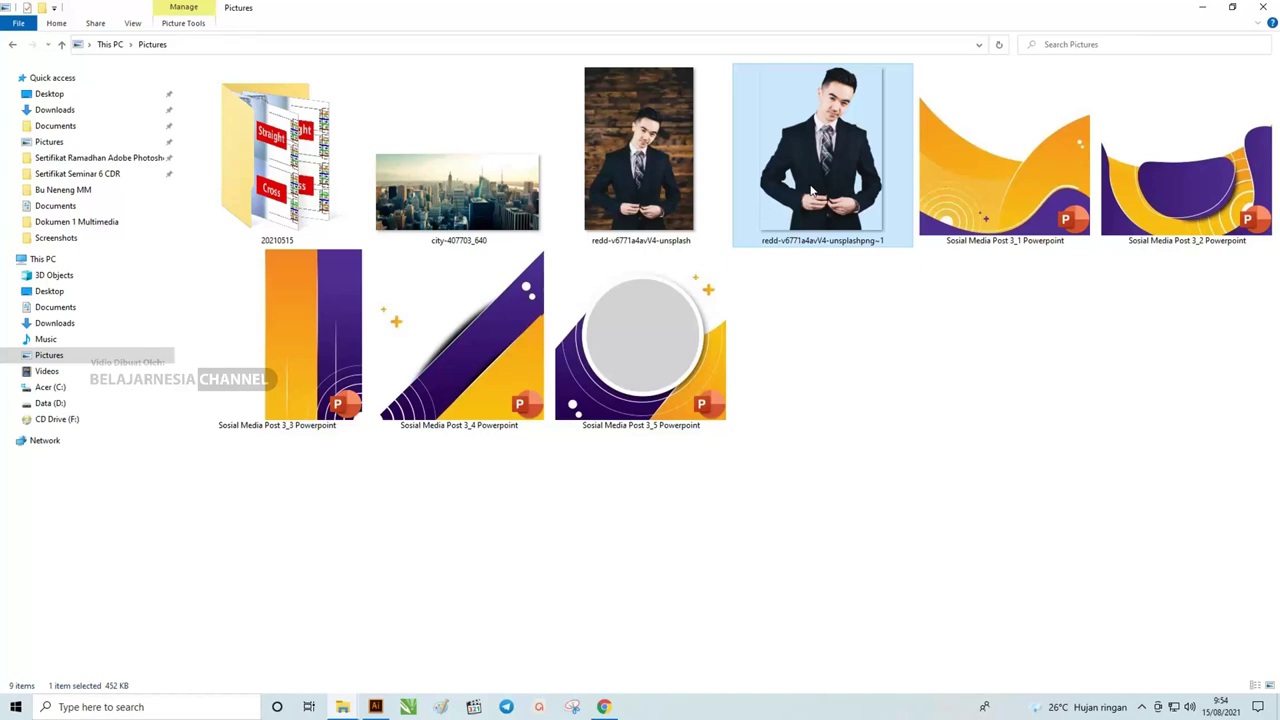
{"action": "left_click", "coordinate": [967, 333]}
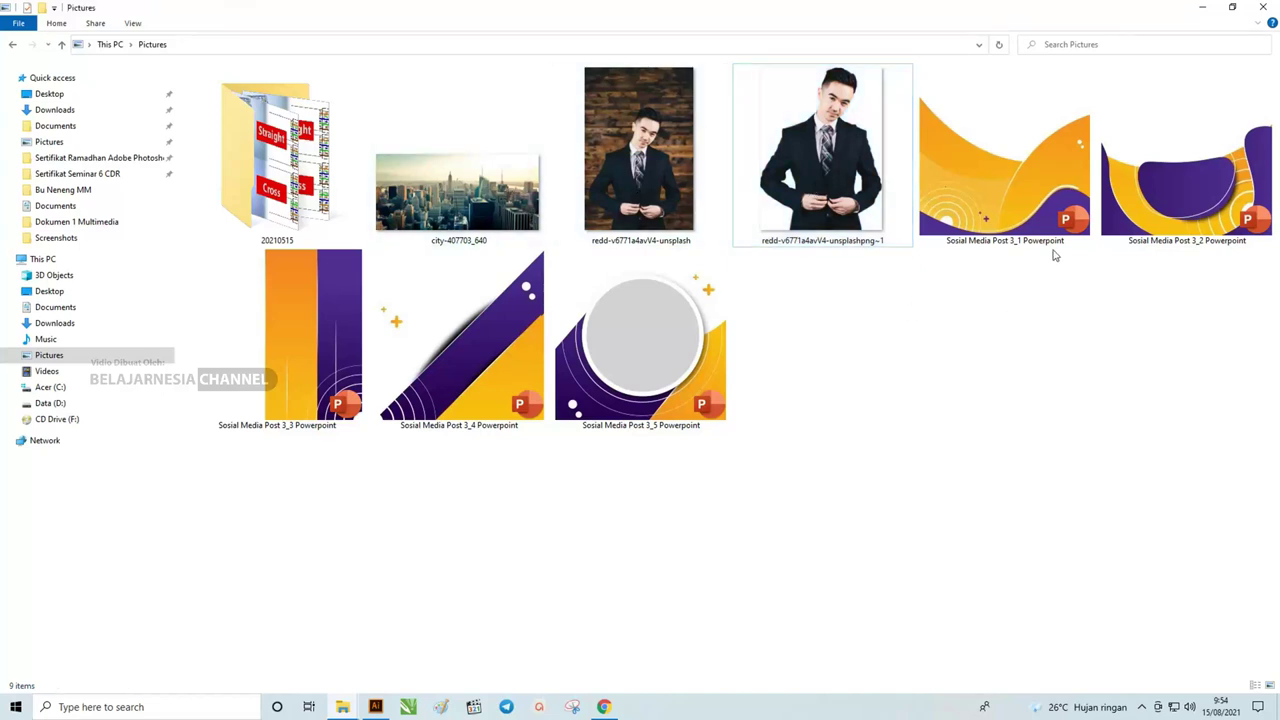
- Open the Sosial Media Post 3_1 and 3_5 Powerpoint templates together in PowerPoint
{"action": "left_click", "coordinate": [1012, 204]}
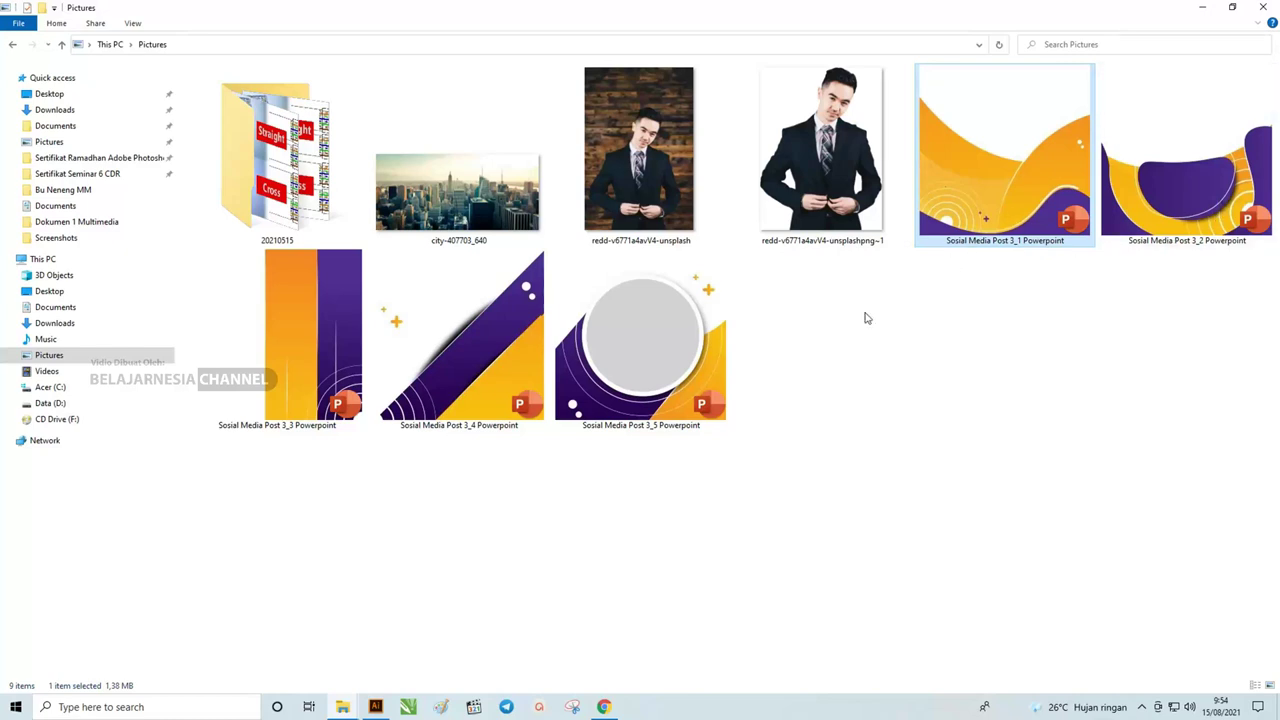
{"action": "left_click", "coordinate": [648, 375], "text": "ctrl"}
{"action": "right_click", "coordinate": [648, 372]}
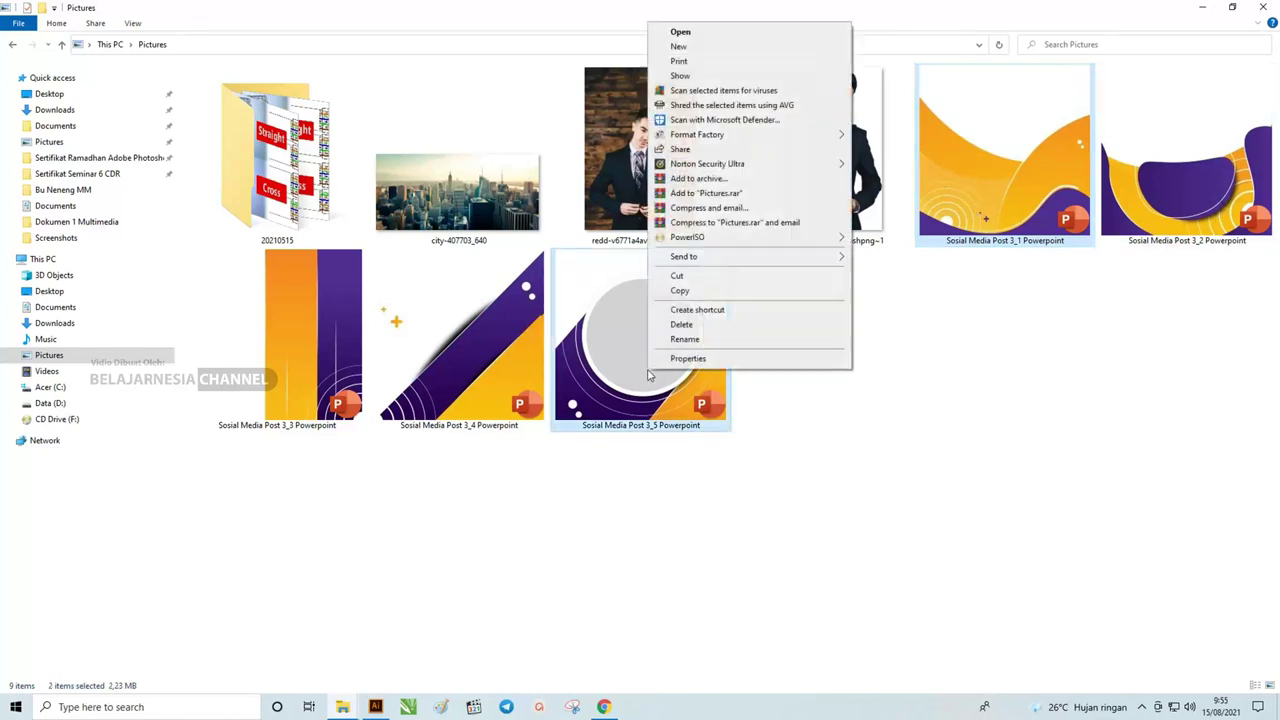
{"action": "left_click", "coordinate": [707, 44]}
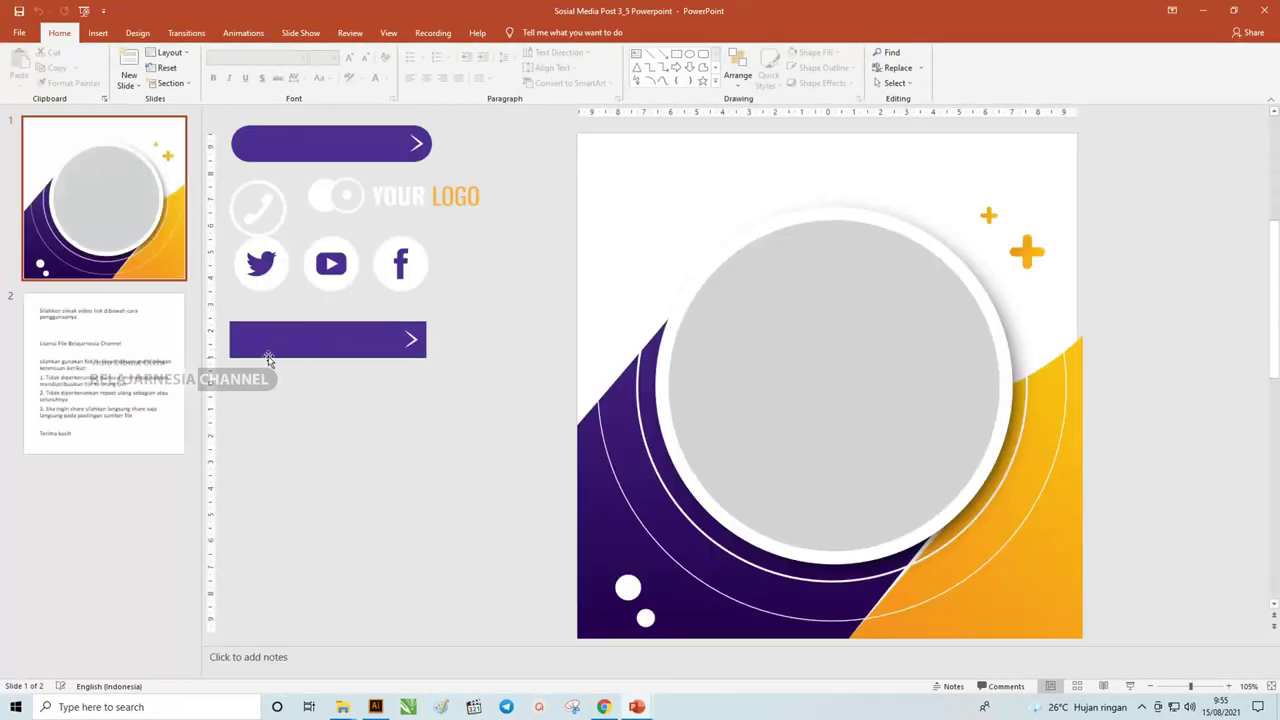
- Bring the Sosial Media Post 3_1 presentation window to the front with Alt+Tab
{"action": "key", "text": "alt+Tab"}
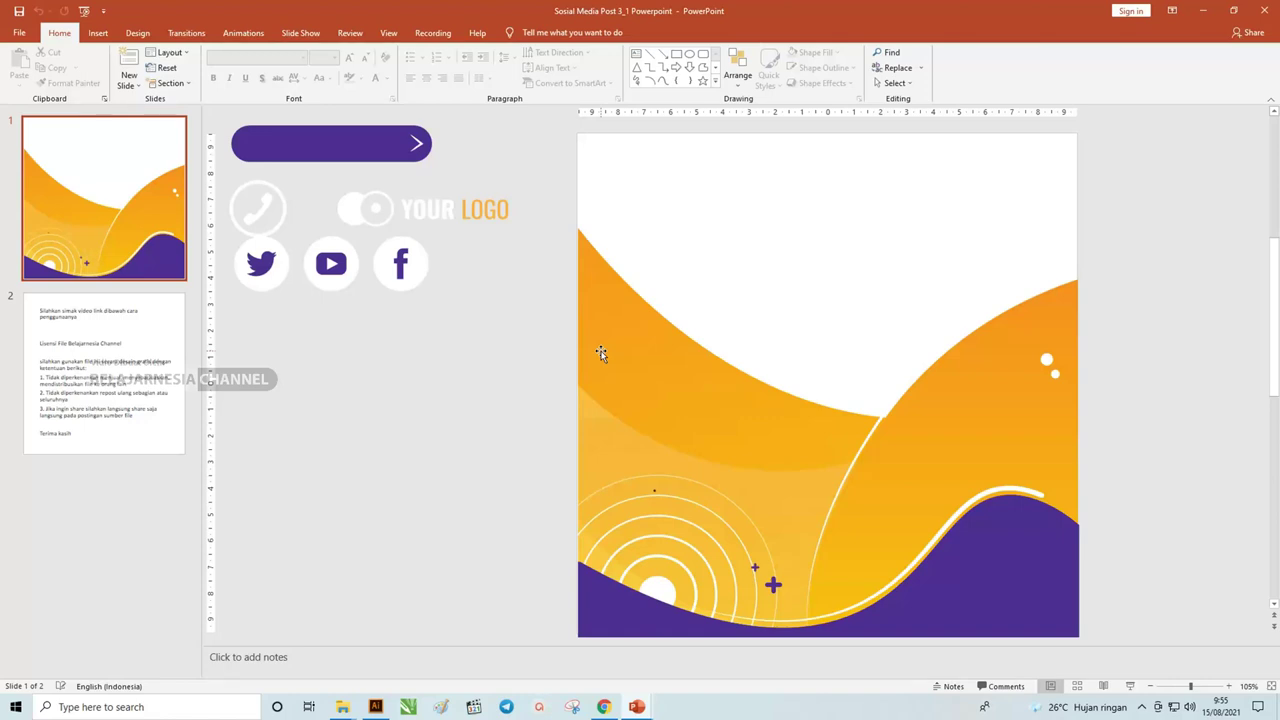
- Duplicate the orange-purple wave background image and place the copy right of the slide
{"action": "left_click", "coordinate": [581, 344]}
{"action": "scroll", "coordinate": [546, 346], "scroll_direction": "down", "scroll_amount": 3}
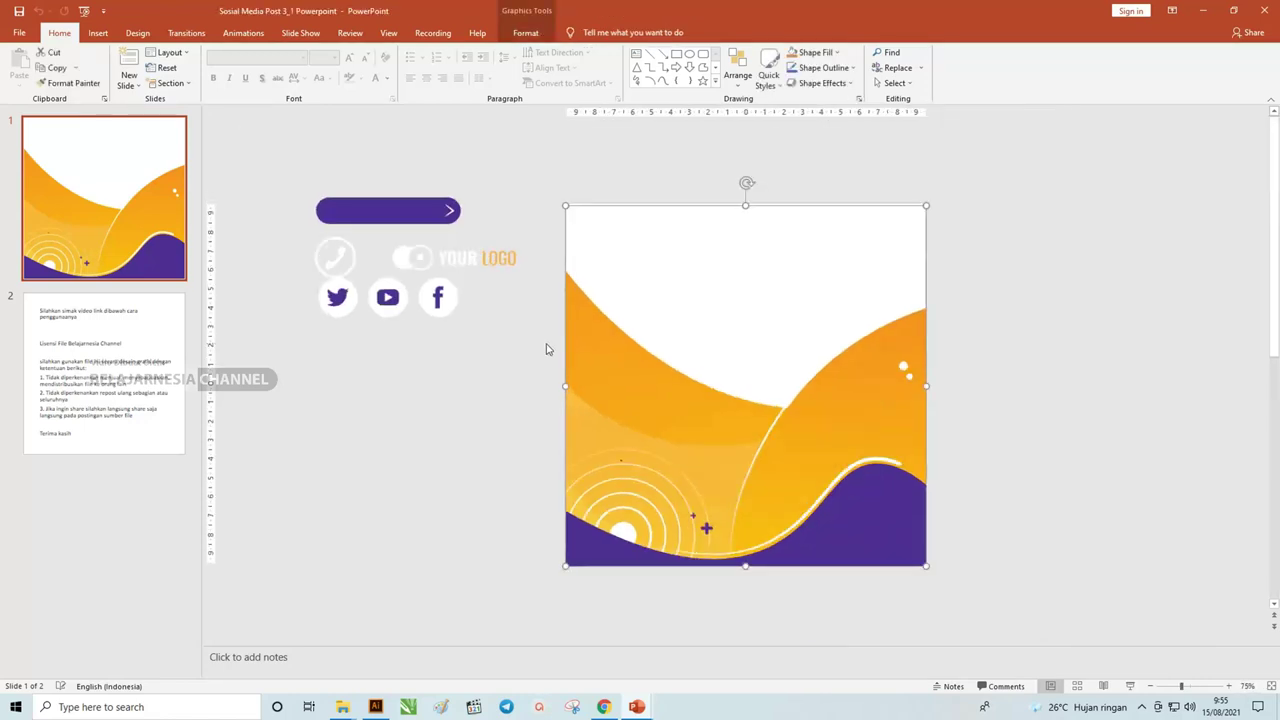
{"action": "scroll", "coordinate": [543, 351], "scroll_direction": "down", "scroll_amount": 1}
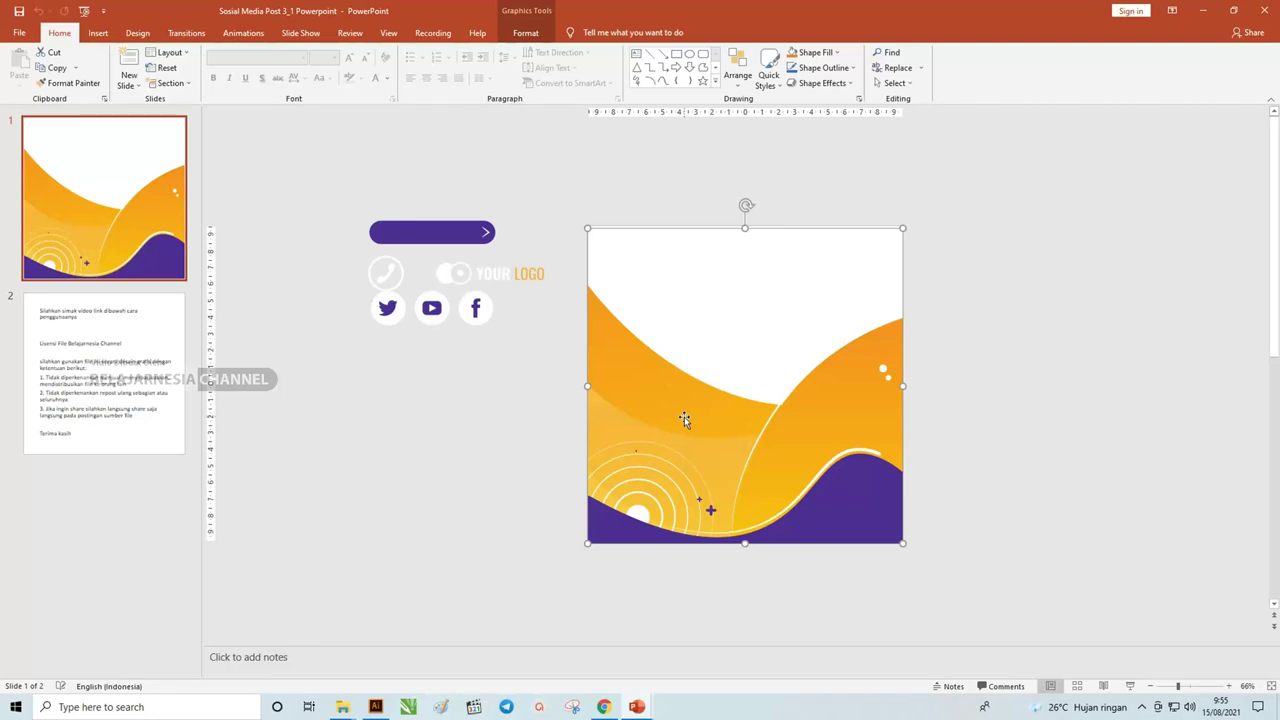
{"action": "scroll", "coordinate": [580, 330], "scroll_direction": "down", "scroll_amount": 1}
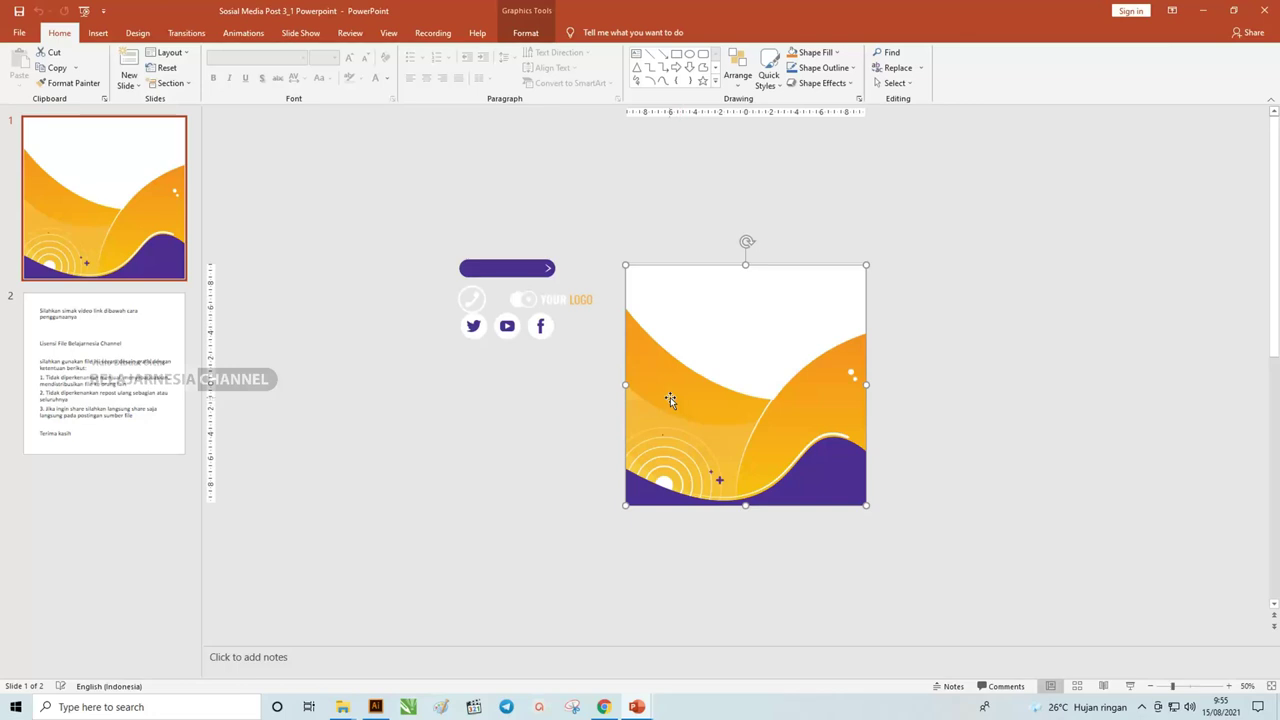
{"action": "left_click_drag", "start_coordinate": [680, 401], "coordinate": [686, 416]}
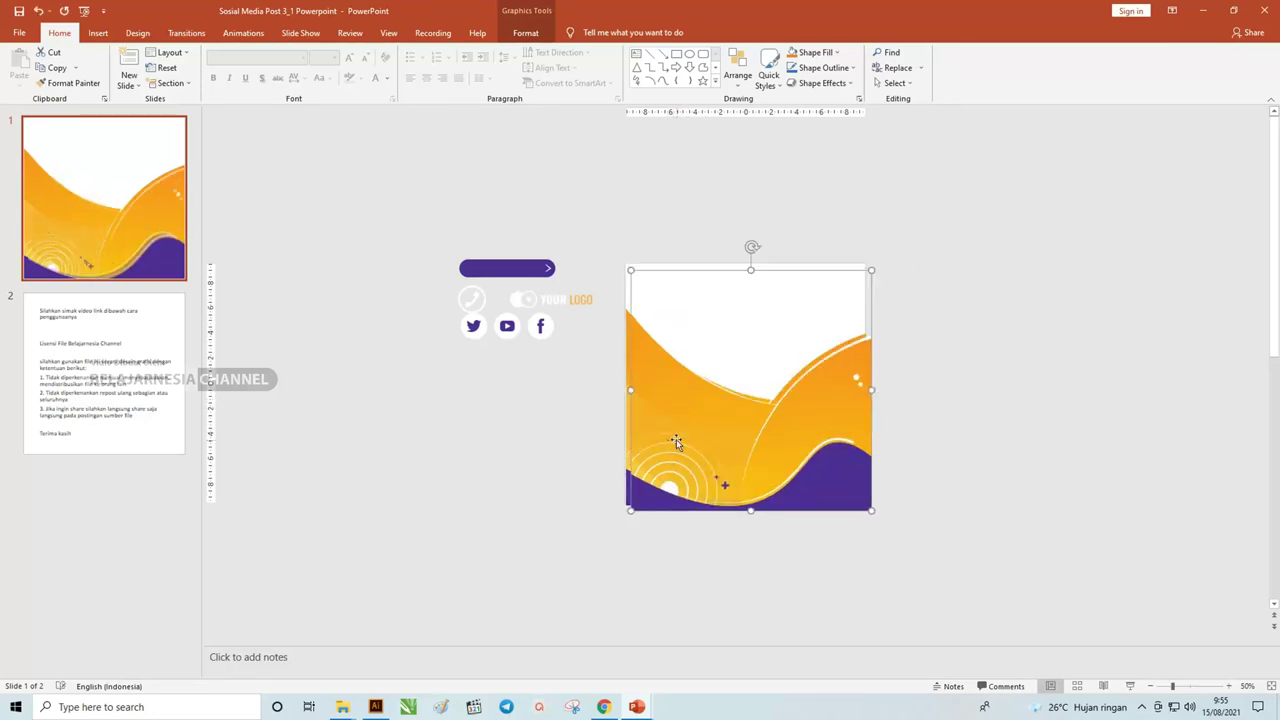
{"action": "left_click_drag", "start_coordinate": [698, 434], "coordinate": [894, 429]}
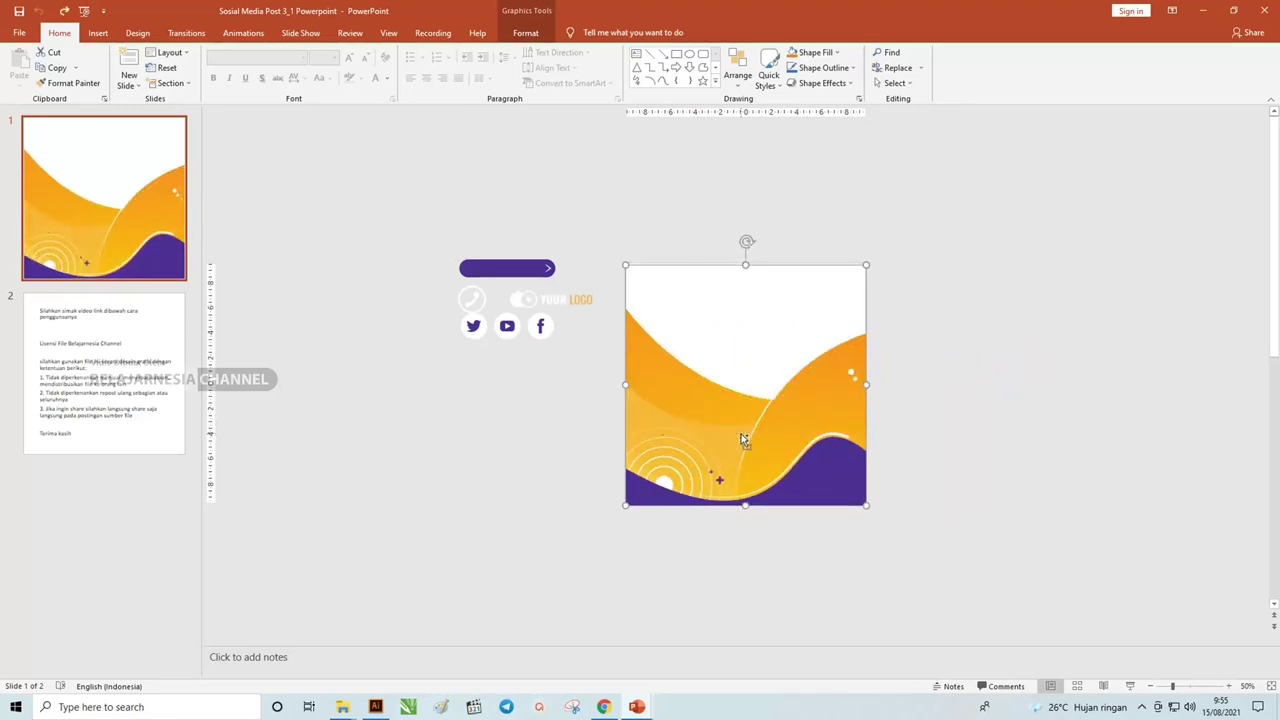
{"action": "mouse_move", "coordinate": [725, 446]}
{"action": "left_mouse_down"}
{"action": "mouse_move", "coordinate": [1050, 447]}
{"action": "mouse_move", "coordinate": [1046, 434]}
{"action": "left_mouse_up"}
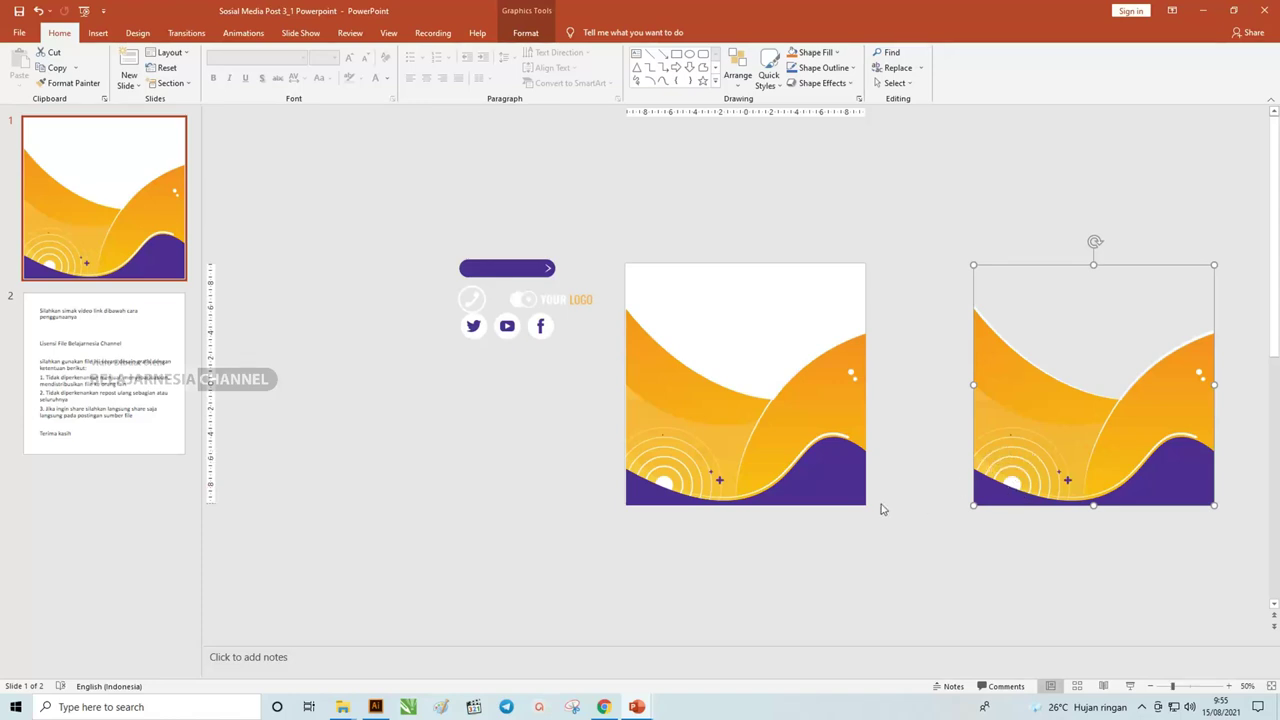
{"action": "left_click", "coordinate": [829, 481]}
{"action": "left_click", "coordinate": [814, 387]}
{"action": "left_click_drag", "start_coordinate": [828, 397], "coordinate": [835, 388]}
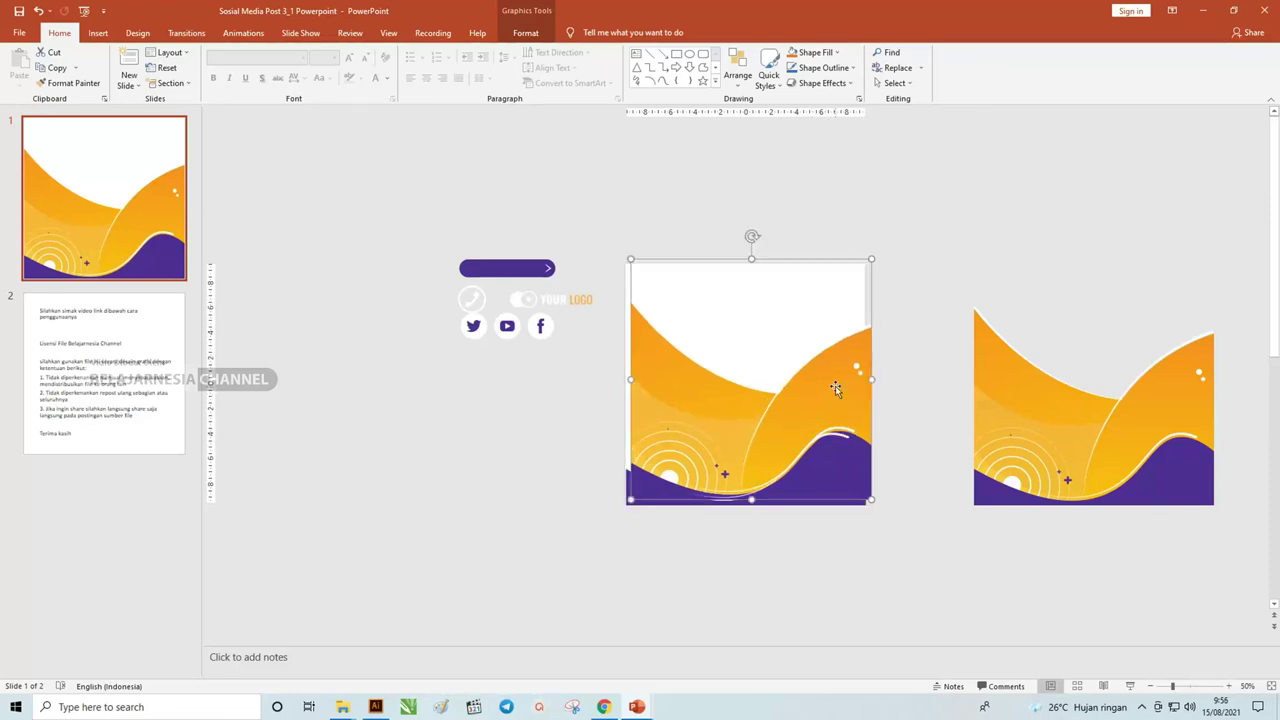
{"action": "key", "text": "ctrl+z"}
{"action": "left_click", "coordinate": [897, 371]}
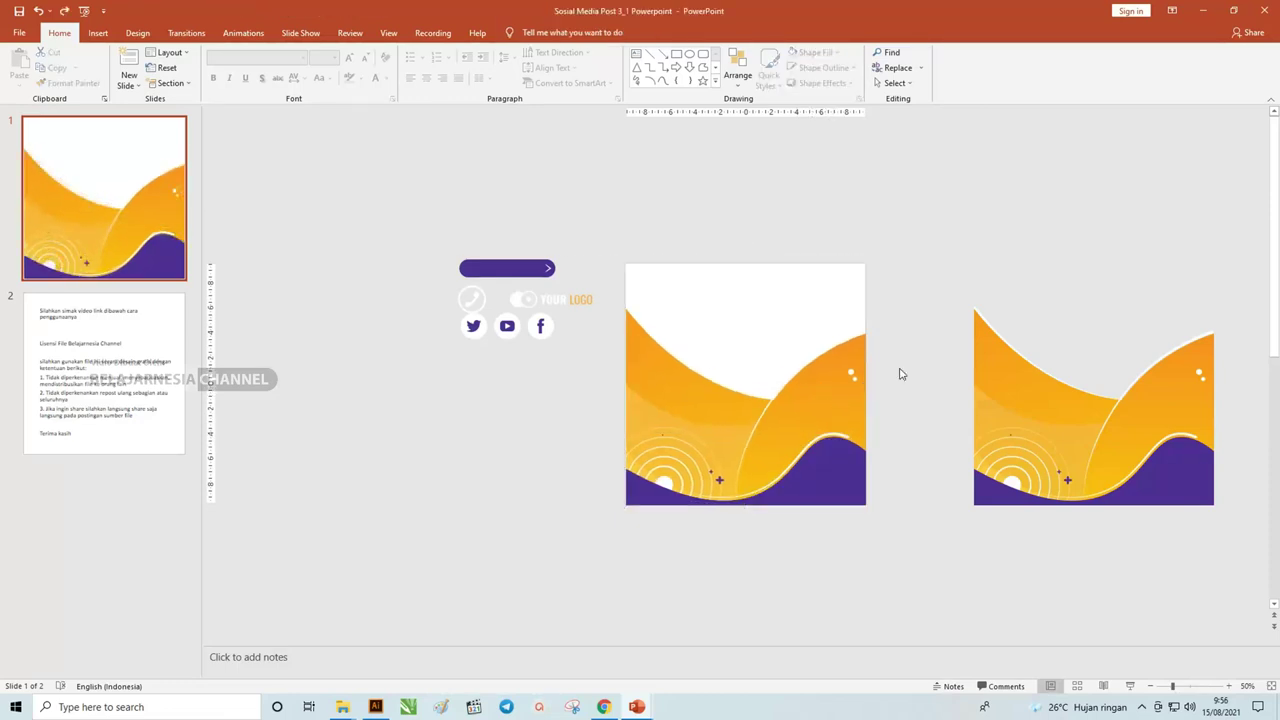
{"action": "left_click", "coordinate": [806, 403]}
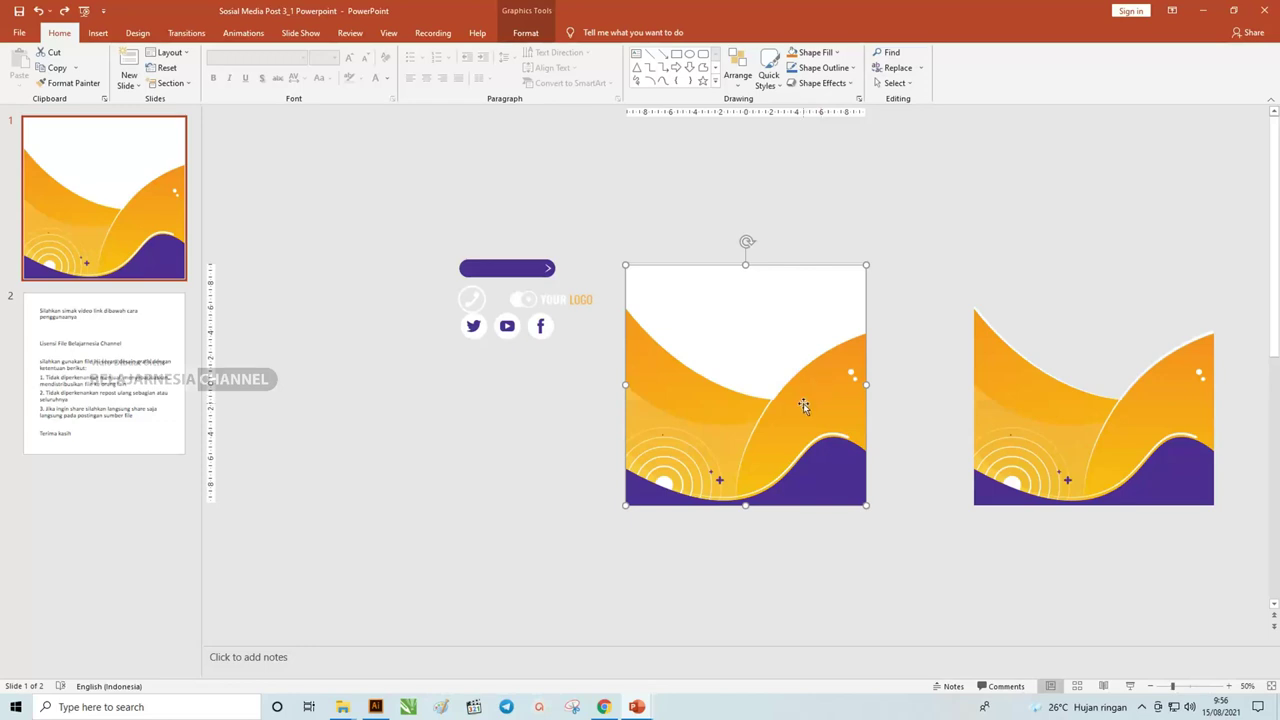
- Ungroup the wave background picture and accept converting it to a Microsoft Office drawing object
{"action": "right_click", "coordinate": [802, 403]}
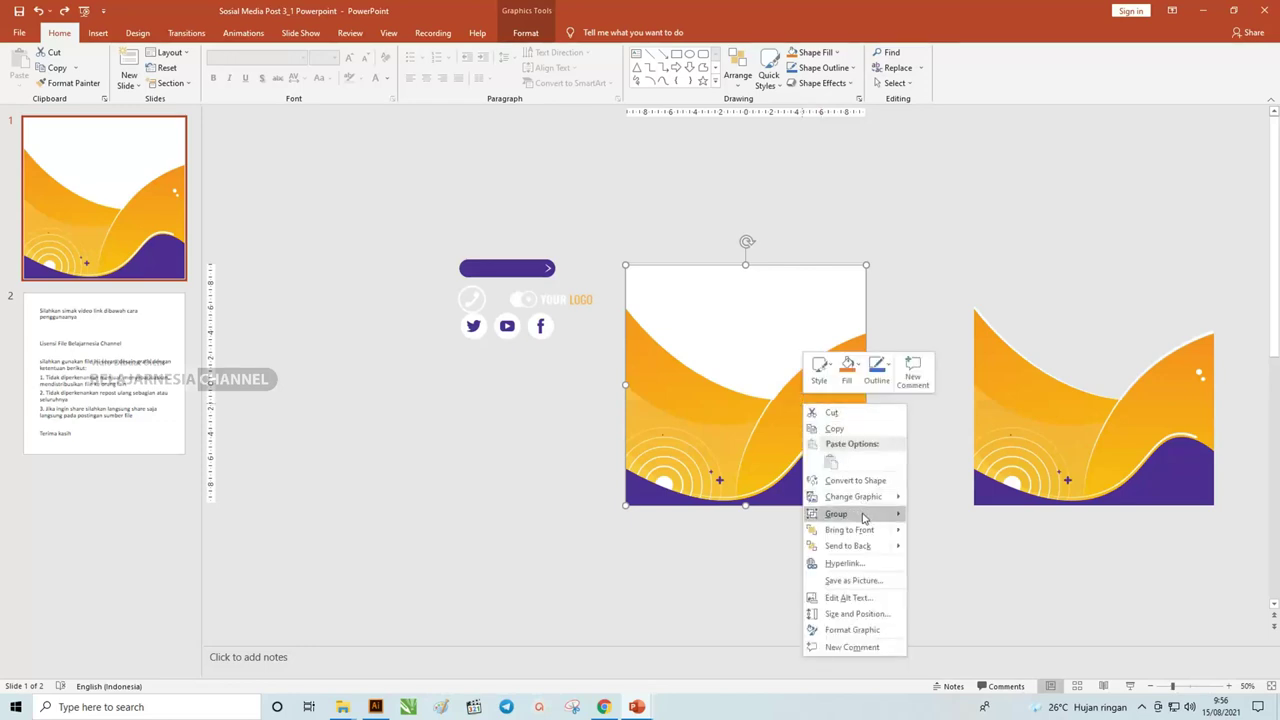
{"action": "mouse_move", "coordinate": [864, 516]}
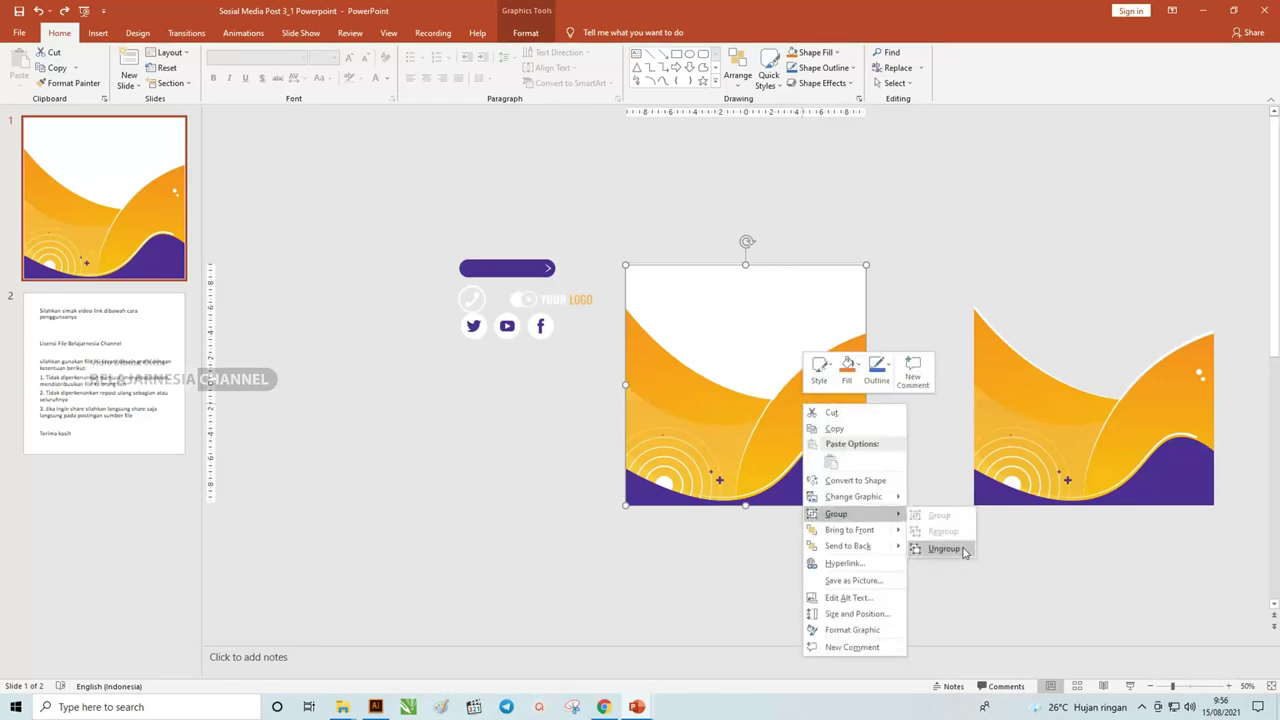
{"action": "left_click", "coordinate": [944, 549]}
{"action": "left_click_drag", "start_coordinate": [651, 330], "coordinate": [645, 331]}
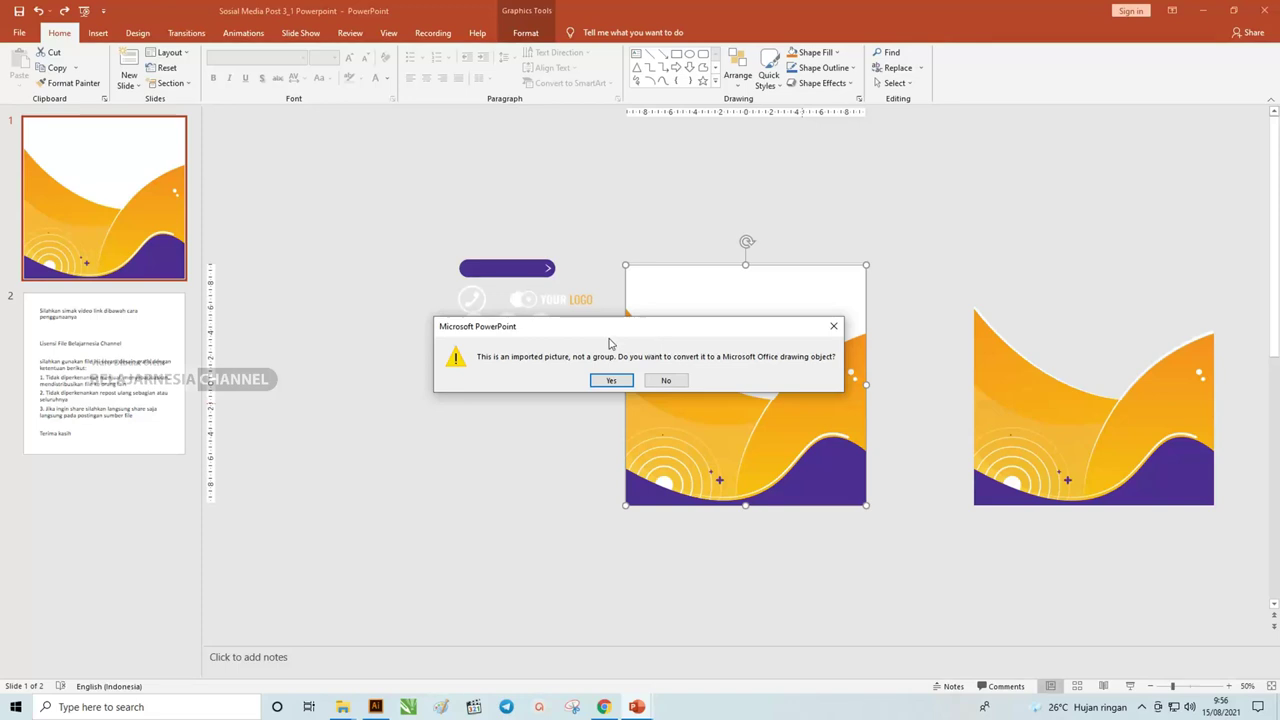
{"action": "left_click", "coordinate": [593, 383]}
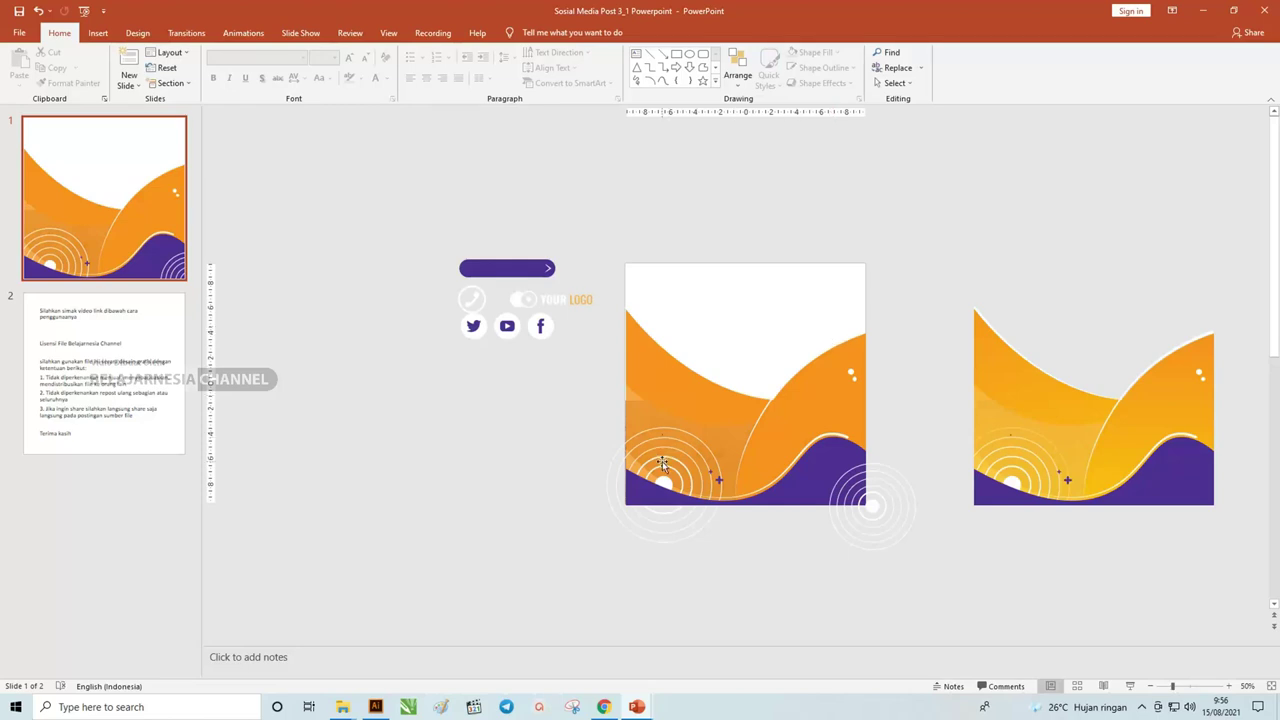
- Ungroup the converted graphic into separate wave bands, circles and dots
{"action": "left_click", "coordinate": [676, 451]}
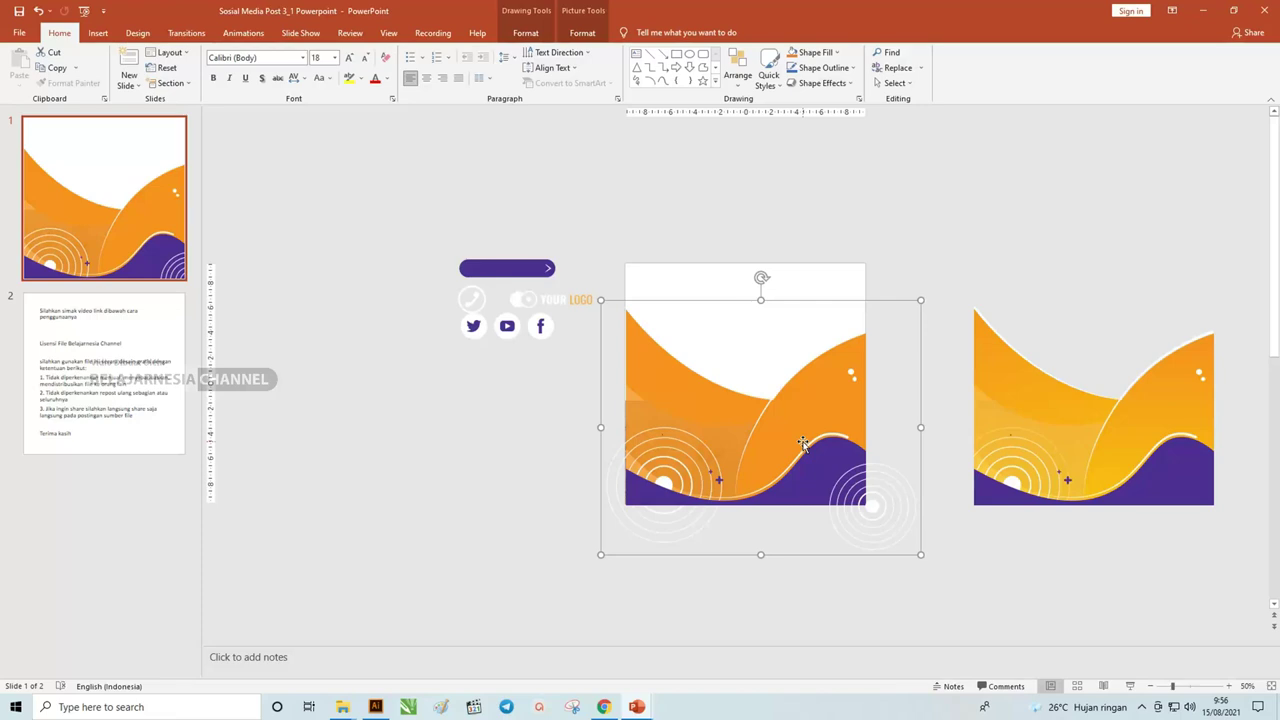
{"action": "right_click", "coordinate": [803, 443]}
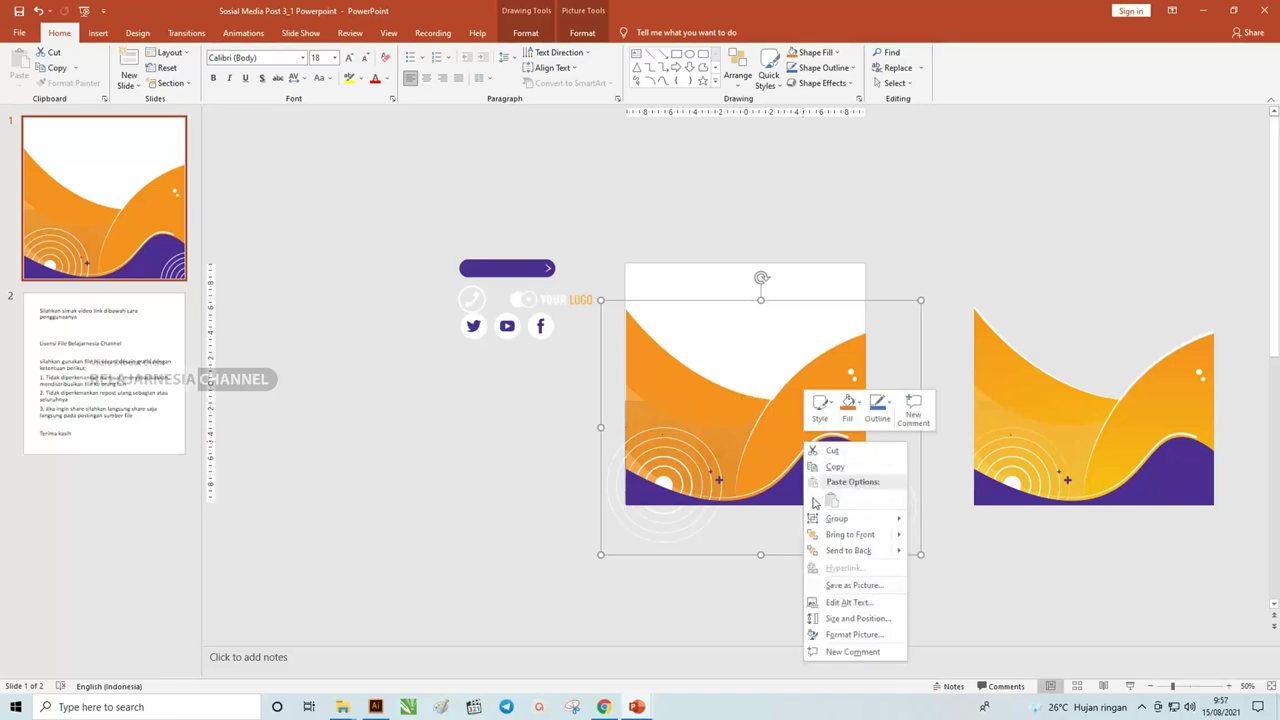
{"action": "mouse_move", "coordinate": [851, 525]}
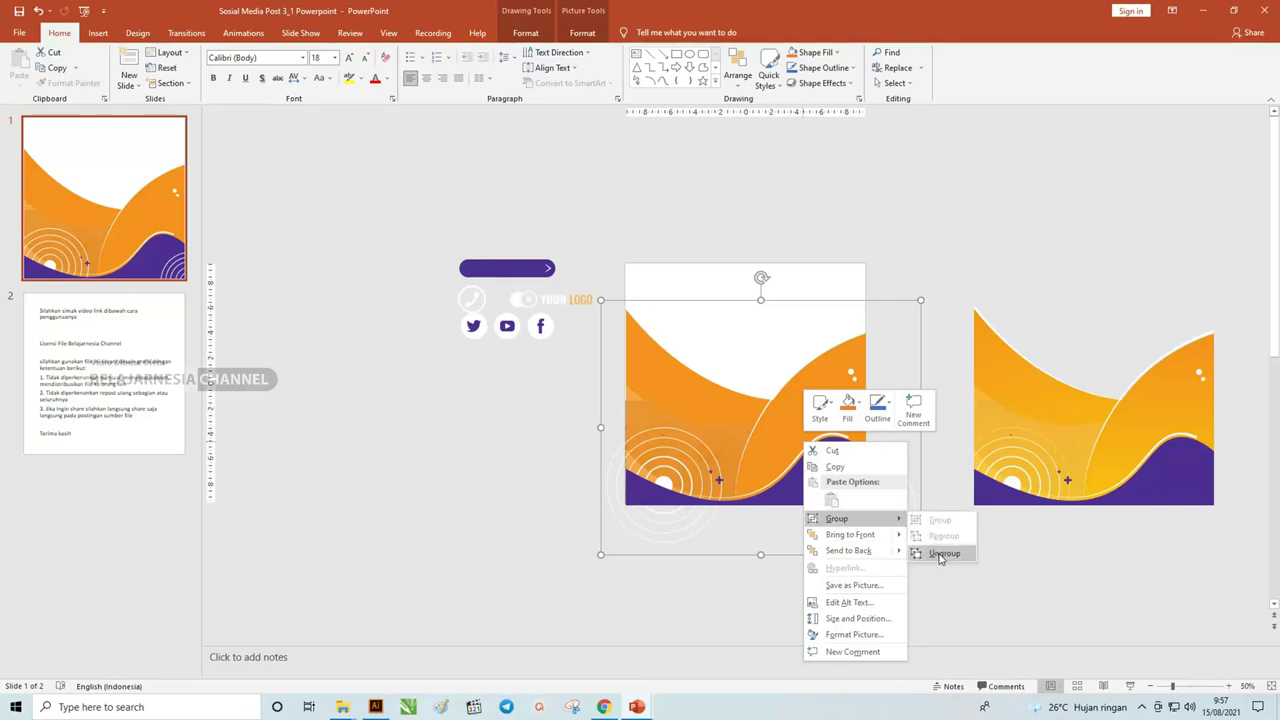
{"action": "left_click", "coordinate": [943, 554]}
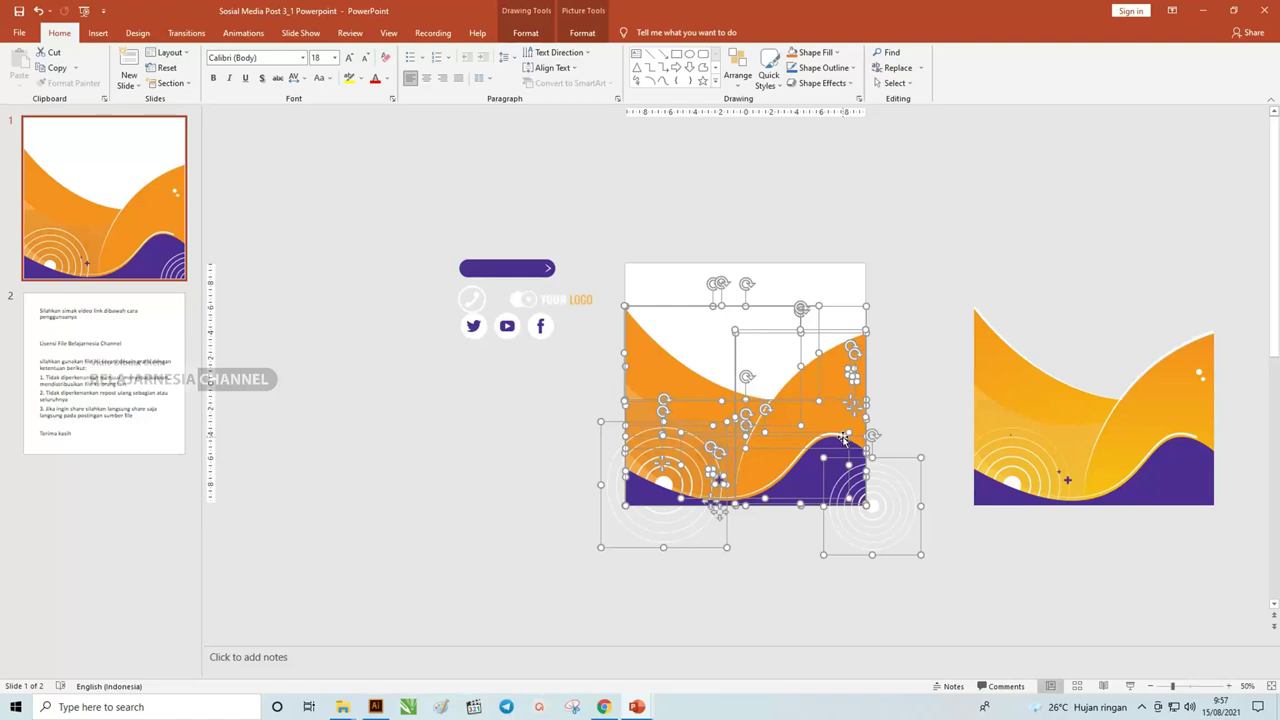
- Nudge the right orange wave, level the reference image with the slide, and select the wave
{"action": "left_click", "coordinate": [922, 246]}
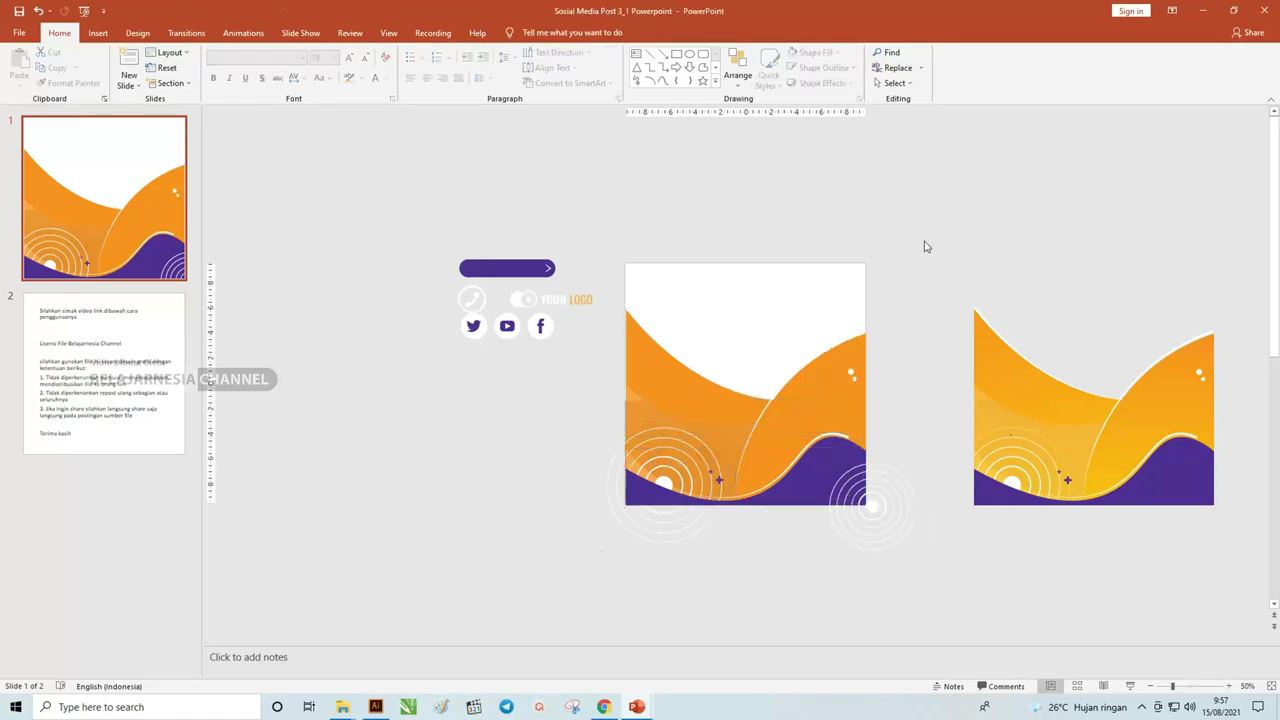
{"action": "left_click_drag", "start_coordinate": [800, 391], "coordinate": [818, 390]}
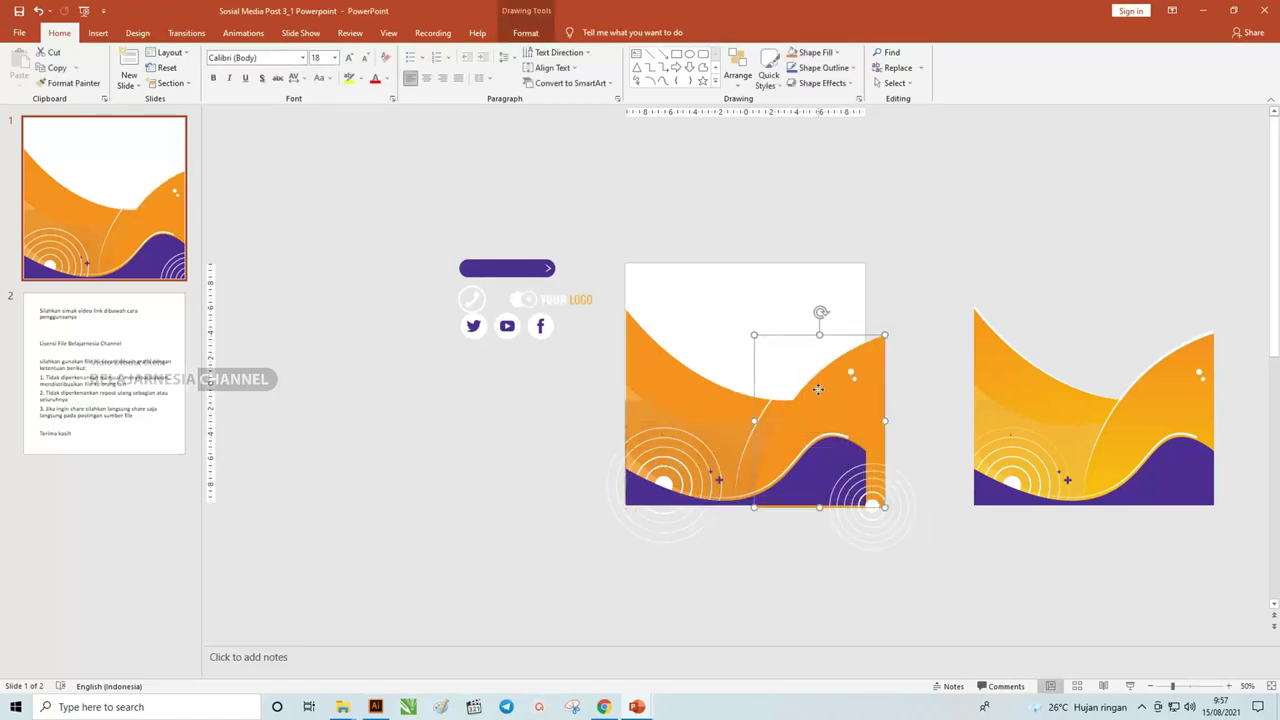
{"action": "scroll", "coordinate": [818, 388], "scroll_direction": "up", "scroll_amount": 2, "text": "ctrl"}
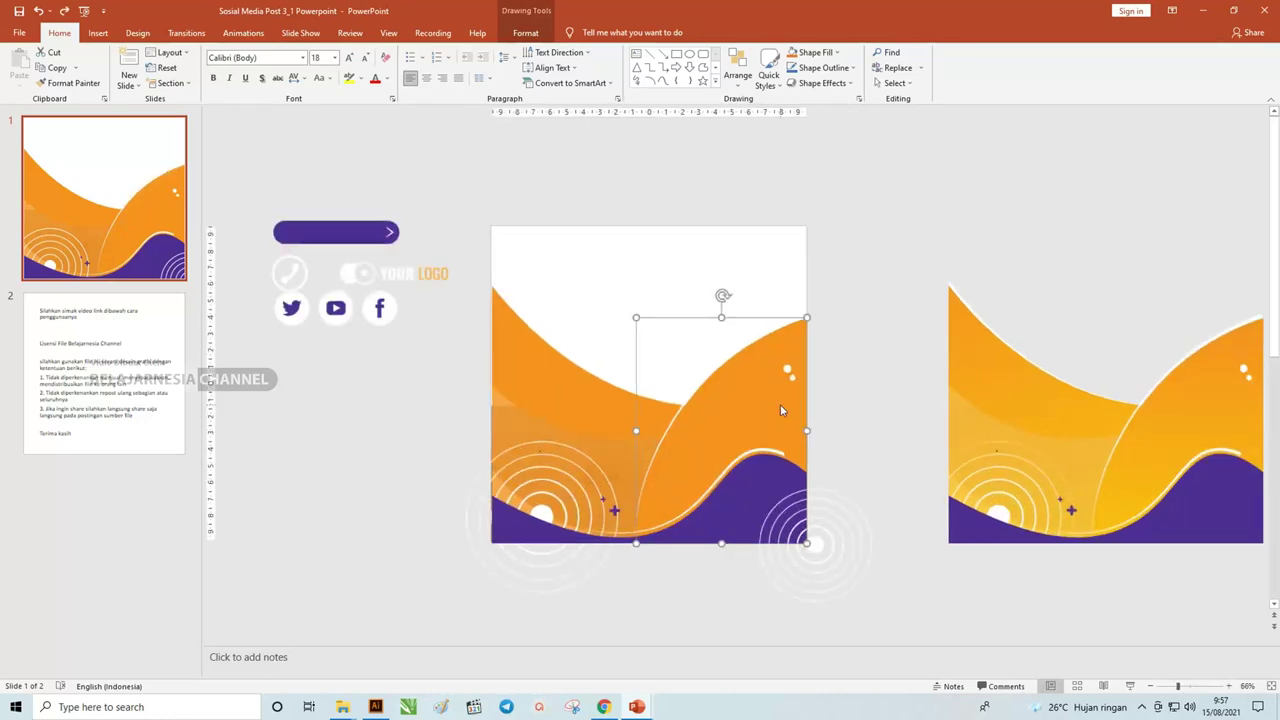
{"action": "left_click", "coordinate": [1000, 390]}
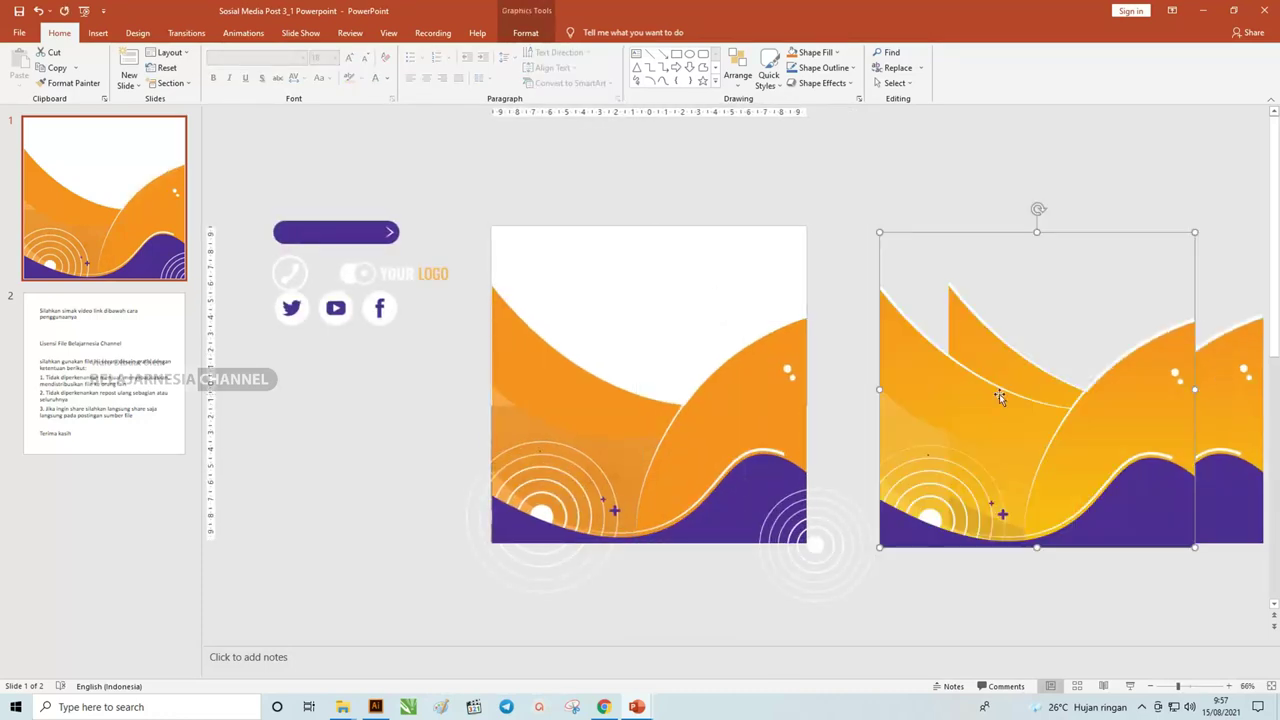
{"action": "scroll", "coordinate": [1002, 398], "scroll_direction": "down", "scroll_amount": 2, "text": "ctrl"}
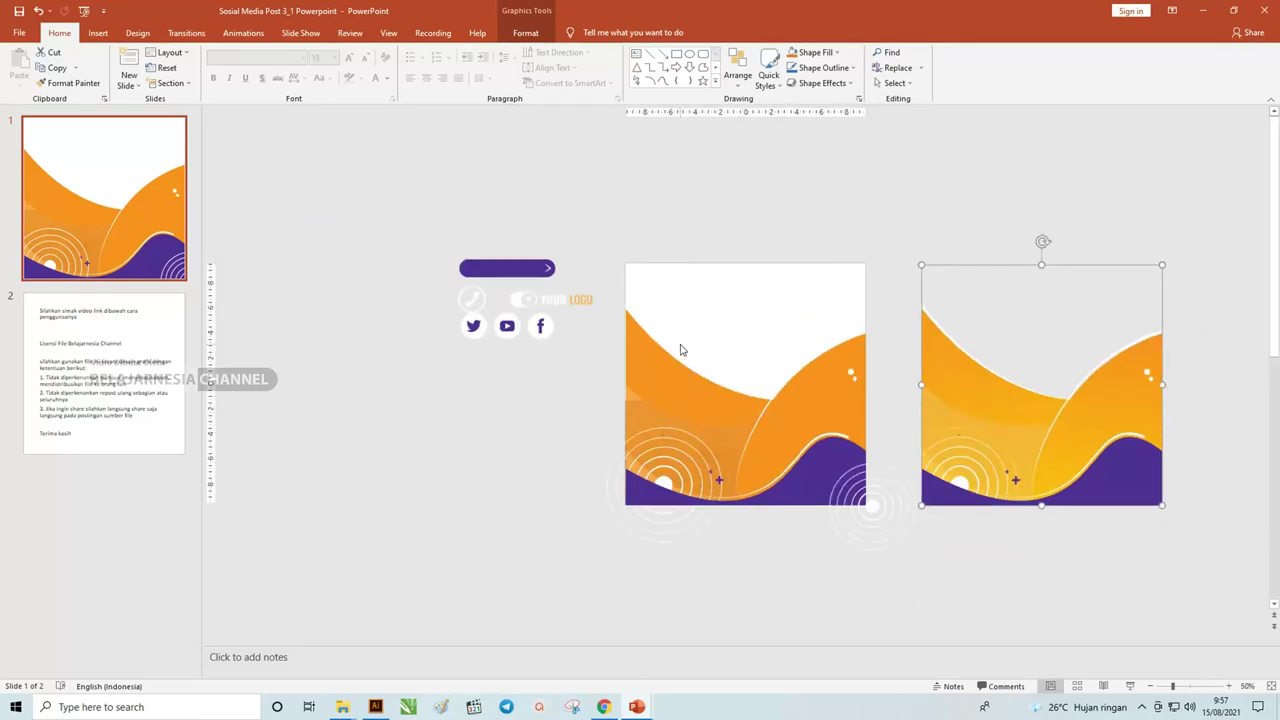
{"action": "left_click", "coordinate": [793, 415]}
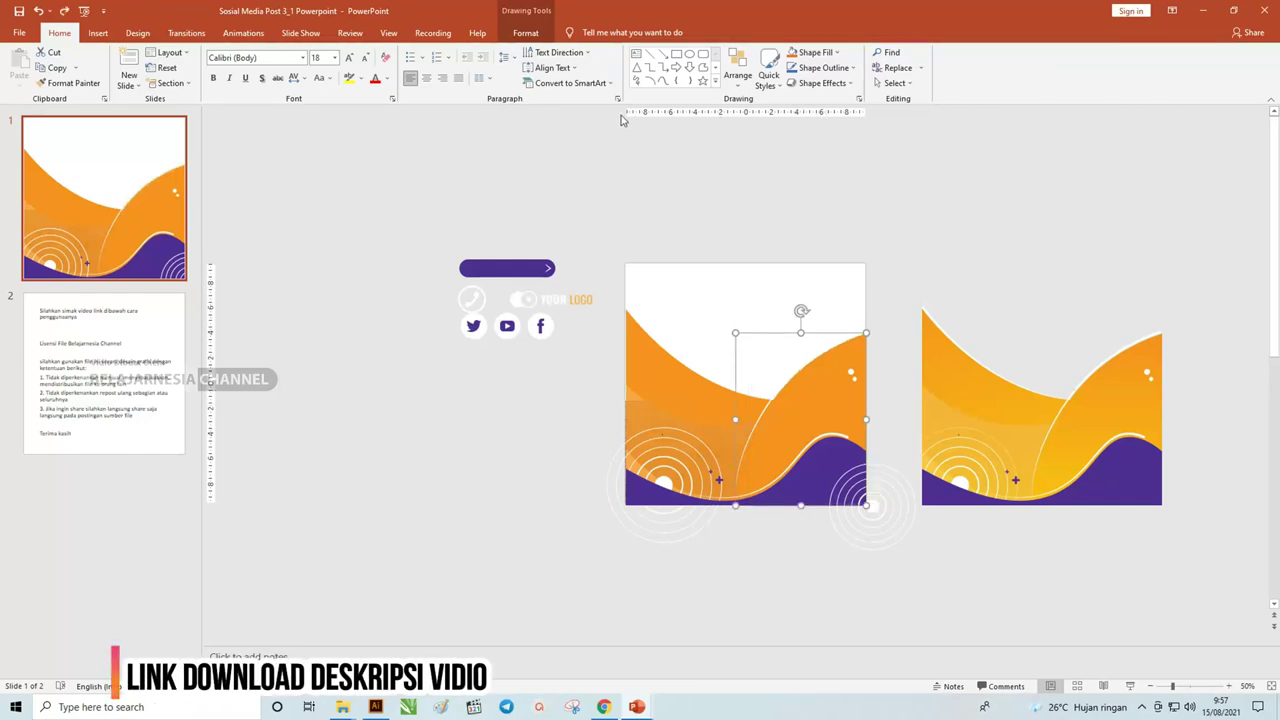
- Give the right wave a gradient fill and delete the 32% and 74% stops, leaving two stops
{"action": "left_click", "coordinate": [530, 33]}
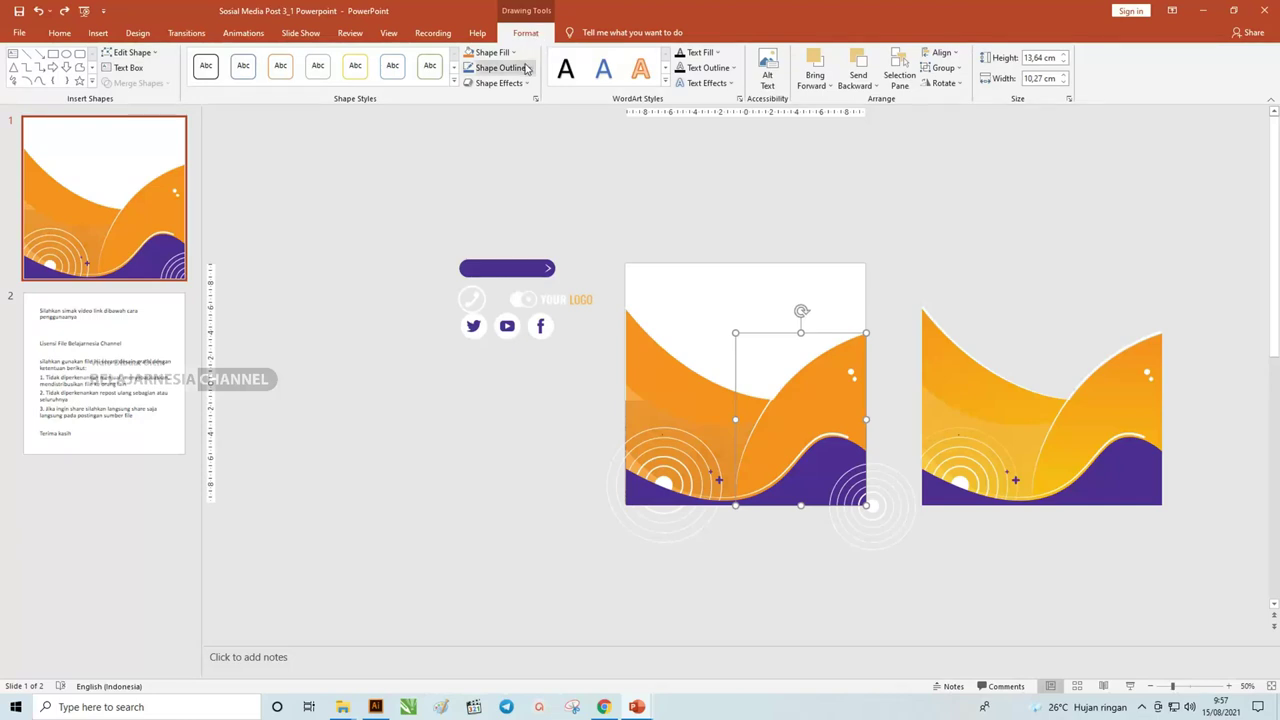
{"action": "left_click", "coordinate": [509, 55]}
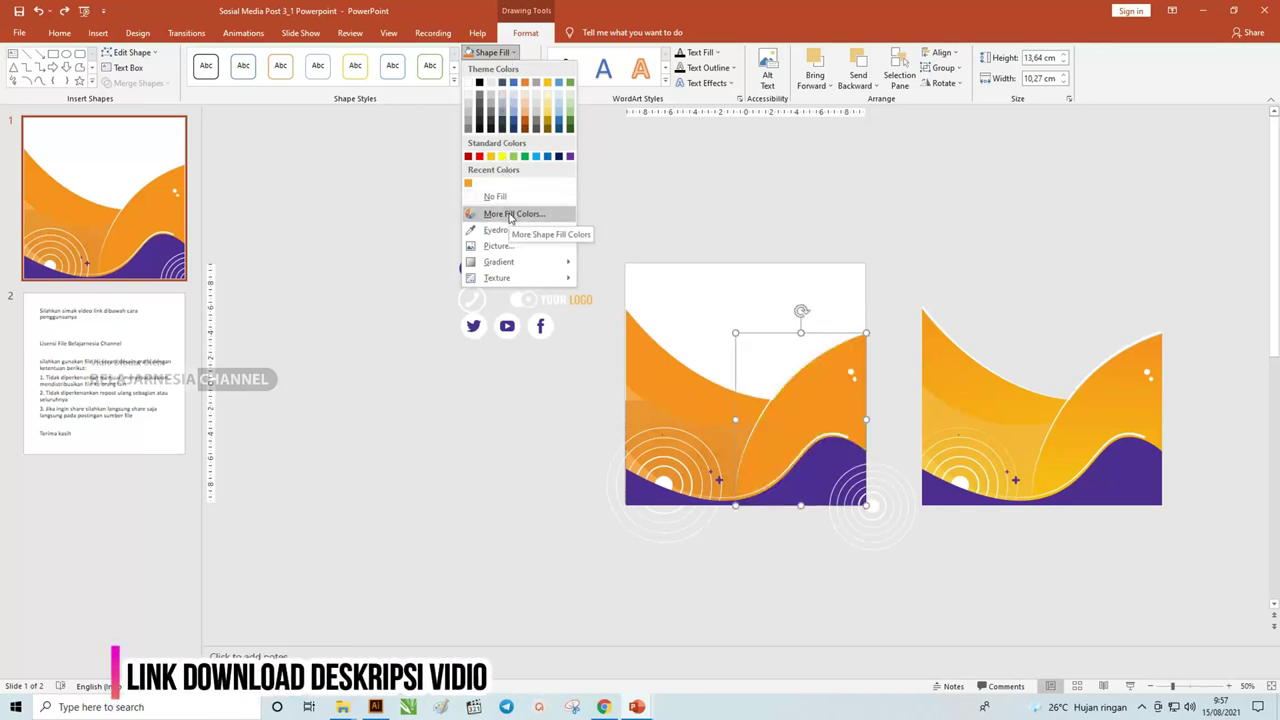
{"action": "mouse_move", "coordinate": [515, 268]}
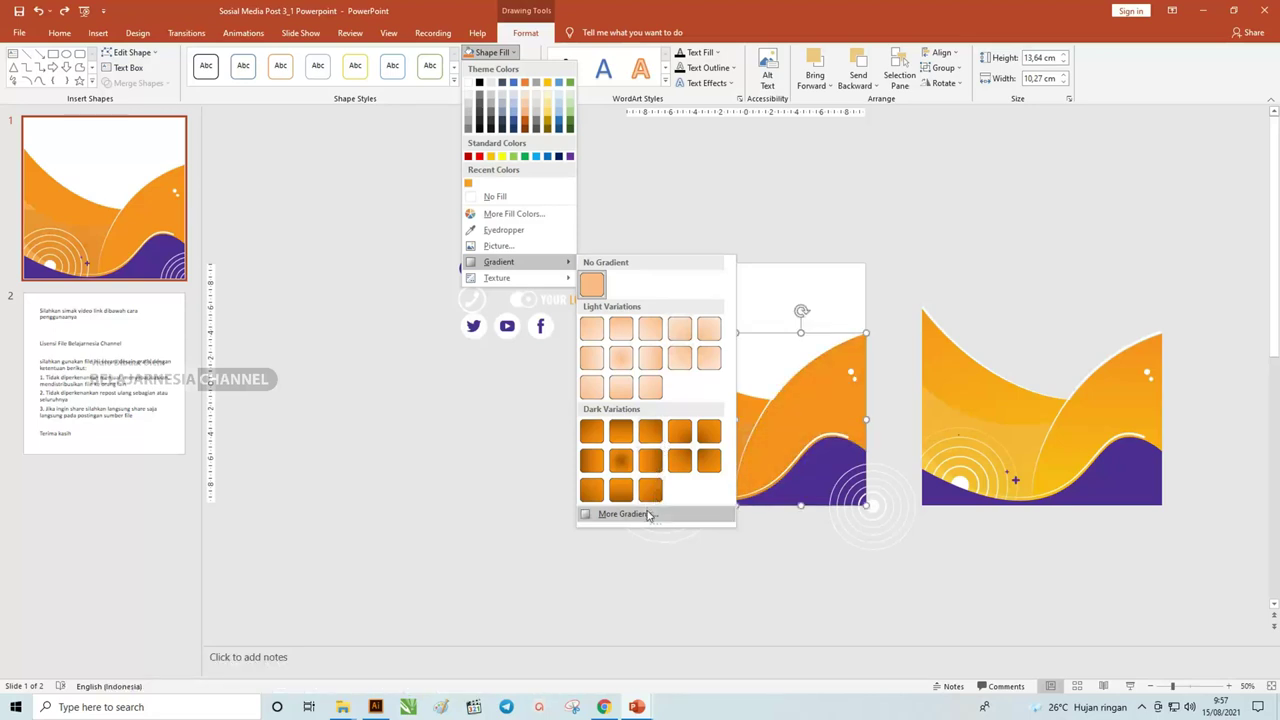
{"action": "left_click", "coordinate": [648, 514]}
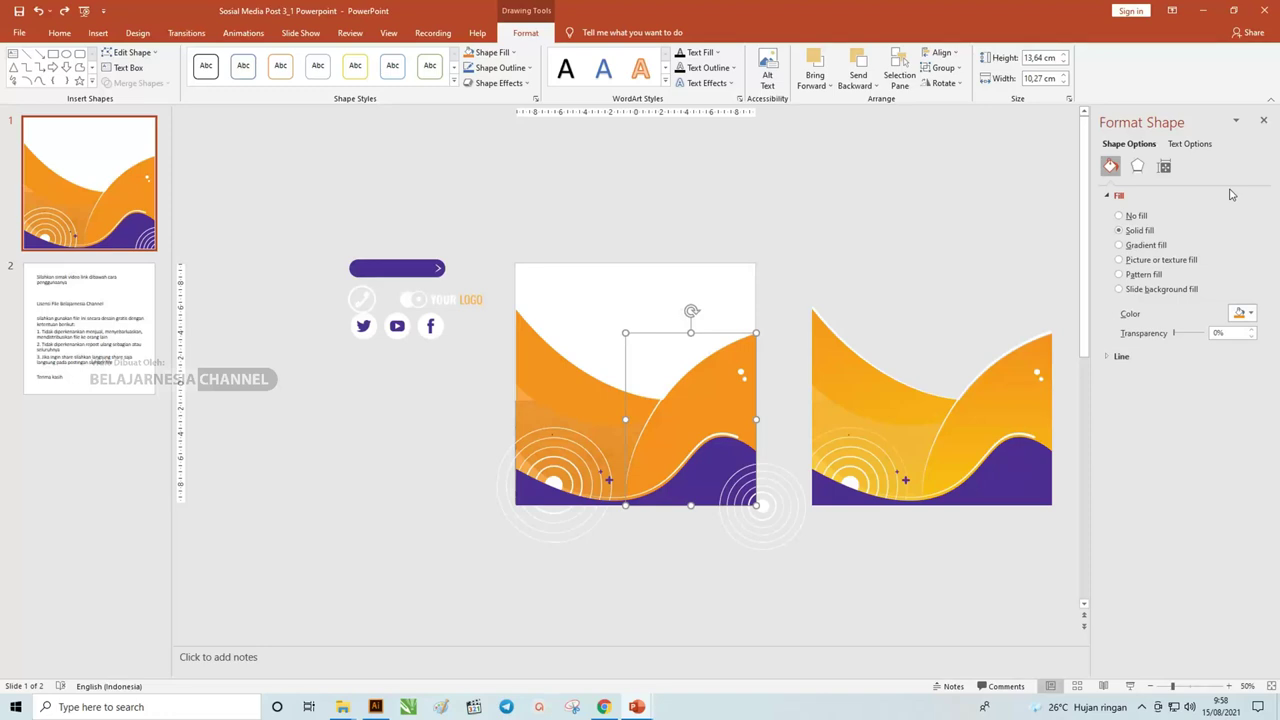
{"action": "left_click", "coordinate": [1162, 250]}
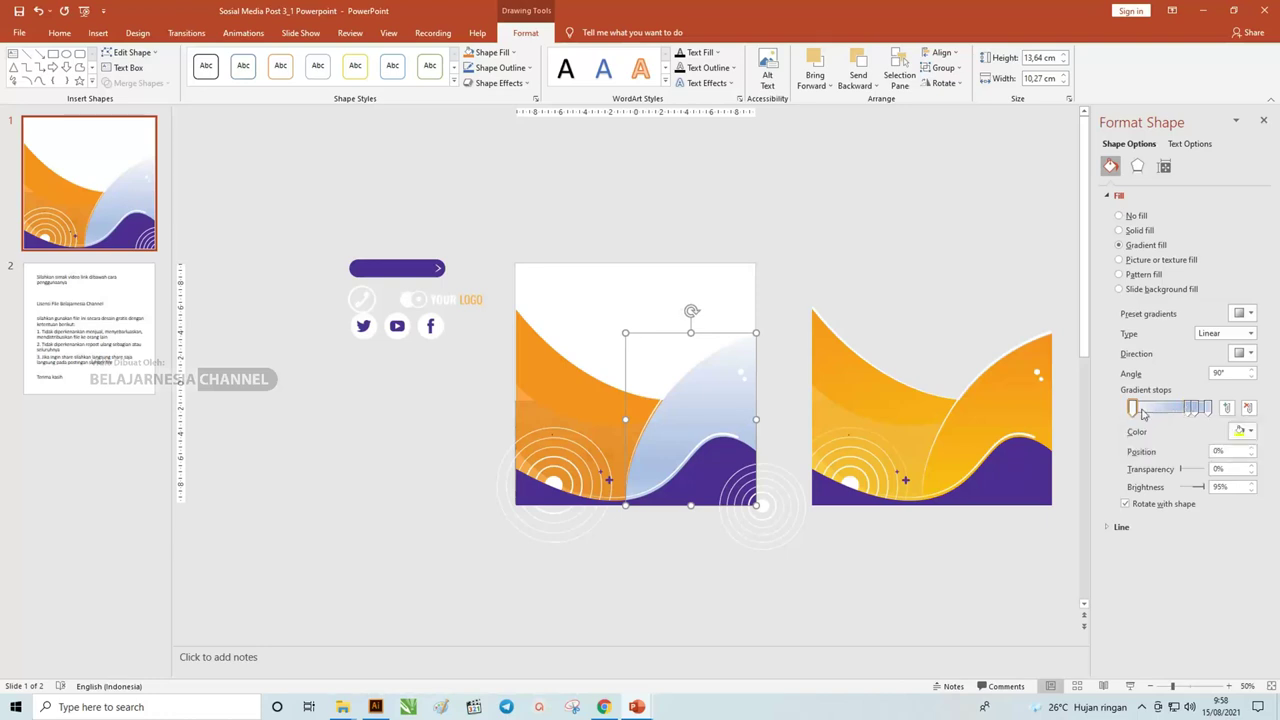
{"action": "left_click_drag", "start_coordinate": [1192, 408], "coordinate": [1159, 418]}
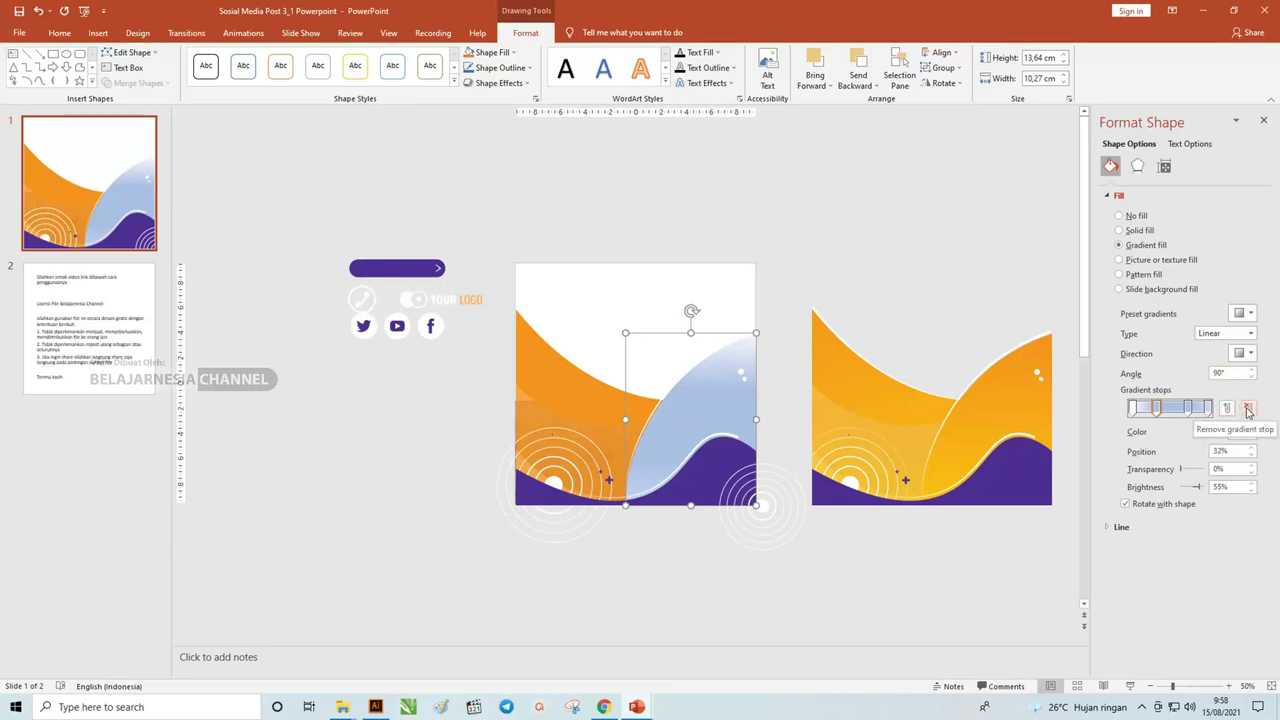
{"action": "left_click", "coordinate": [1248, 410]}
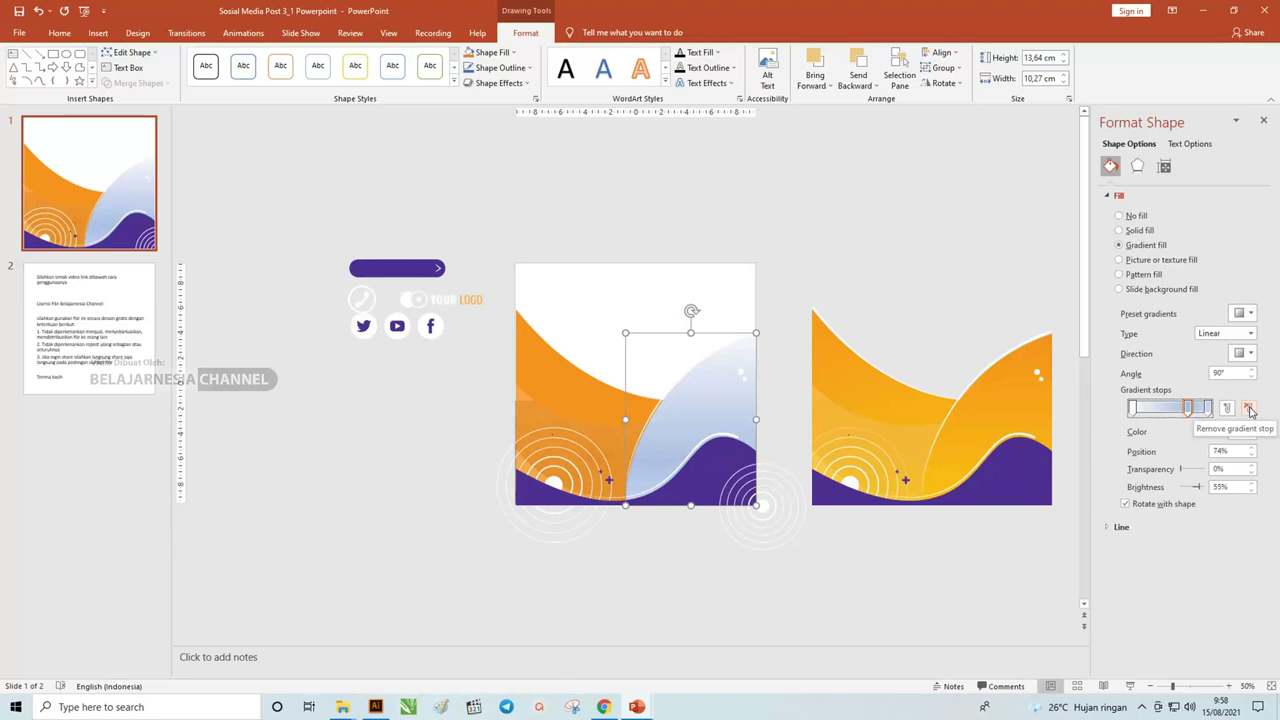
{"action": "left_click", "coordinate": [1250, 410]}
{"action": "left_click", "coordinate": [1134, 408]}
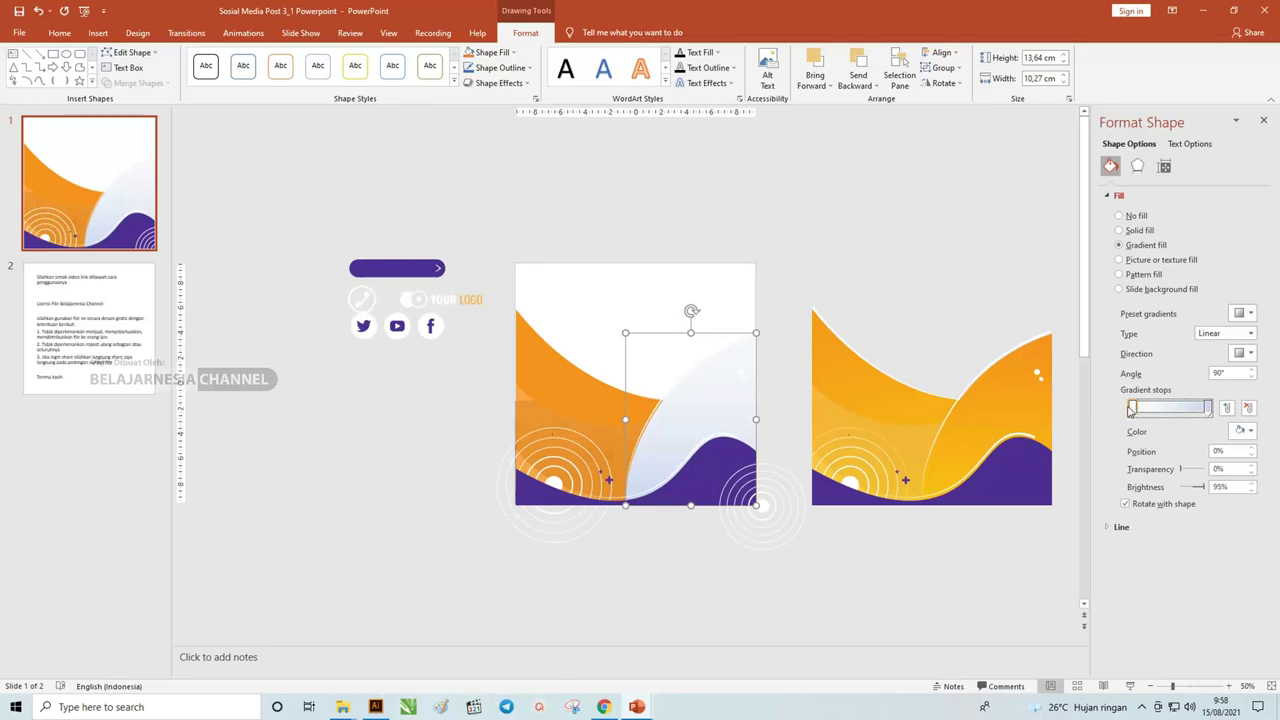
- Eyedrop the template's orange onto the 0% stop and the reference gold onto the 100% stop
{"action": "left_click", "coordinate": [1250, 433]}
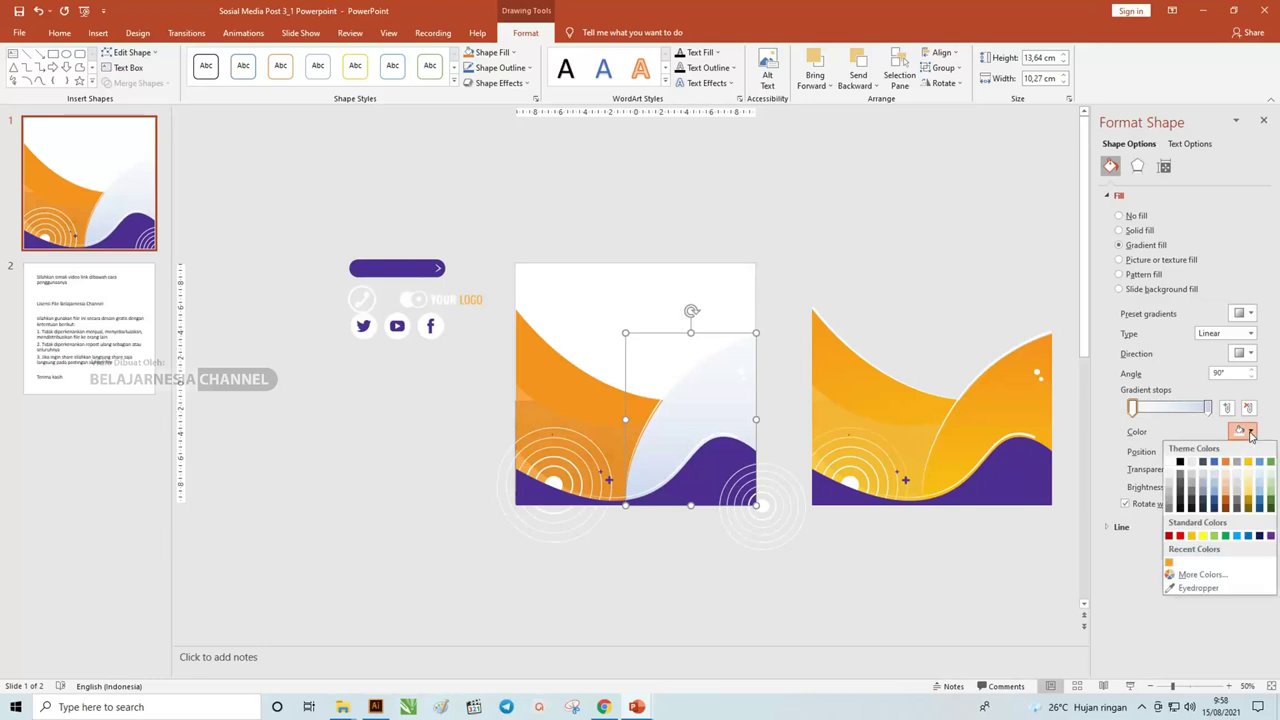
{"action": "left_click", "coordinate": [1220, 588]}
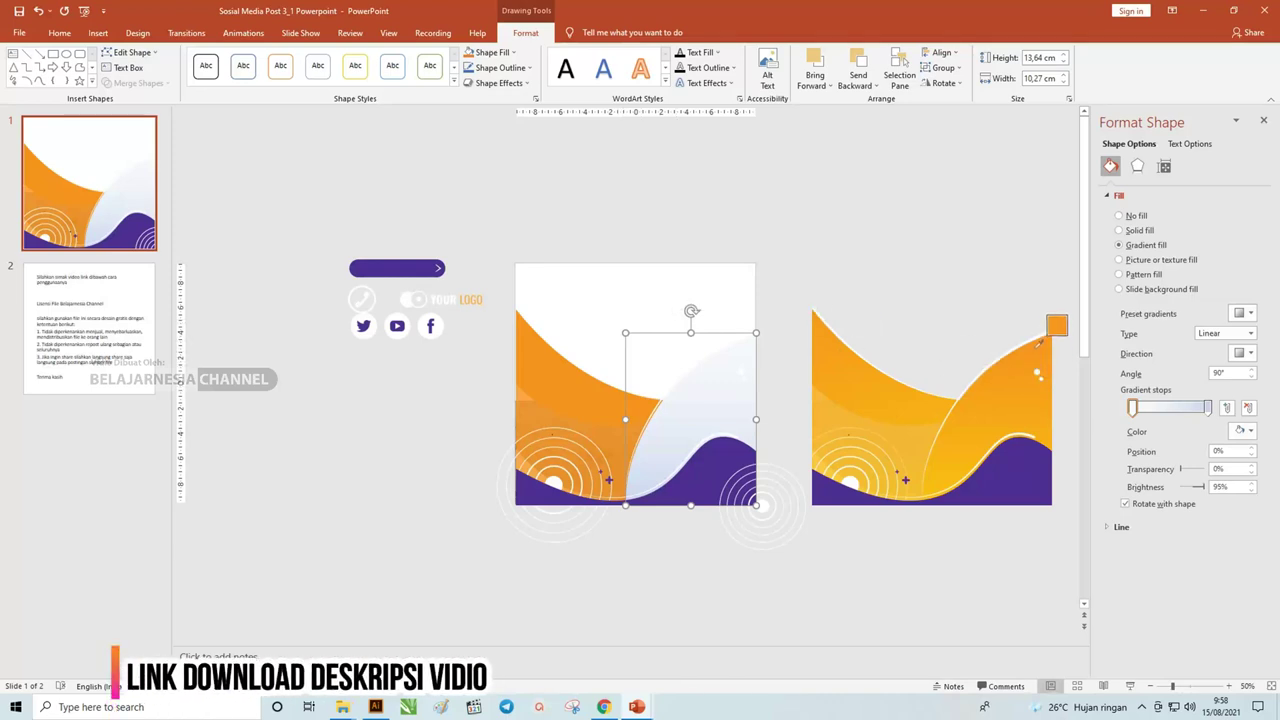
{"action": "left_click", "coordinate": [948, 390]}
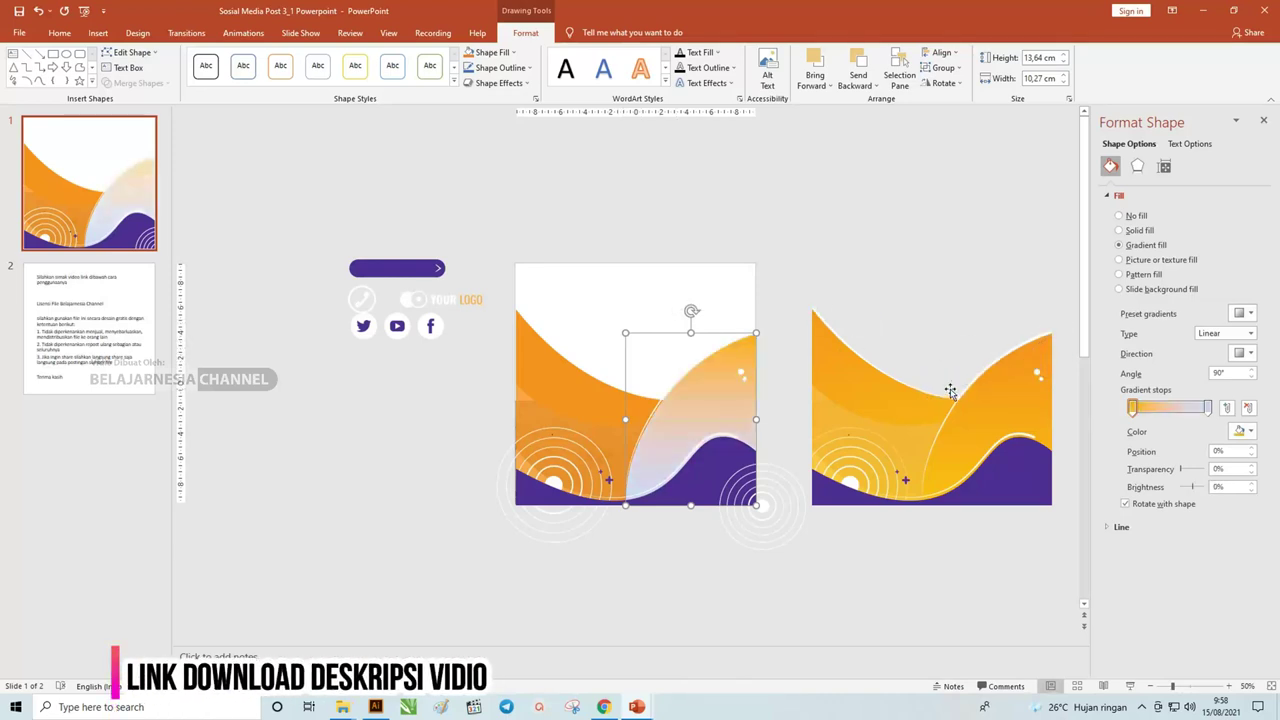
{"action": "left_click", "coordinate": [1209, 408]}
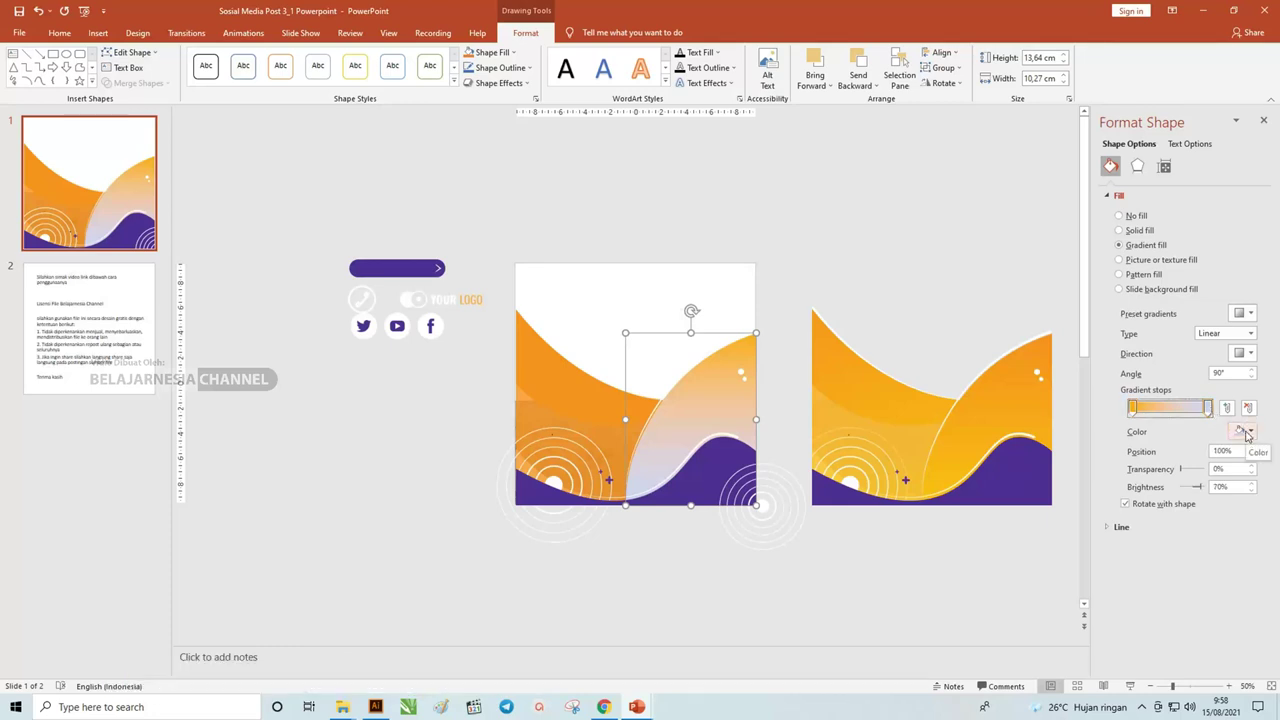
{"action": "left_click", "coordinate": [1247, 434]}
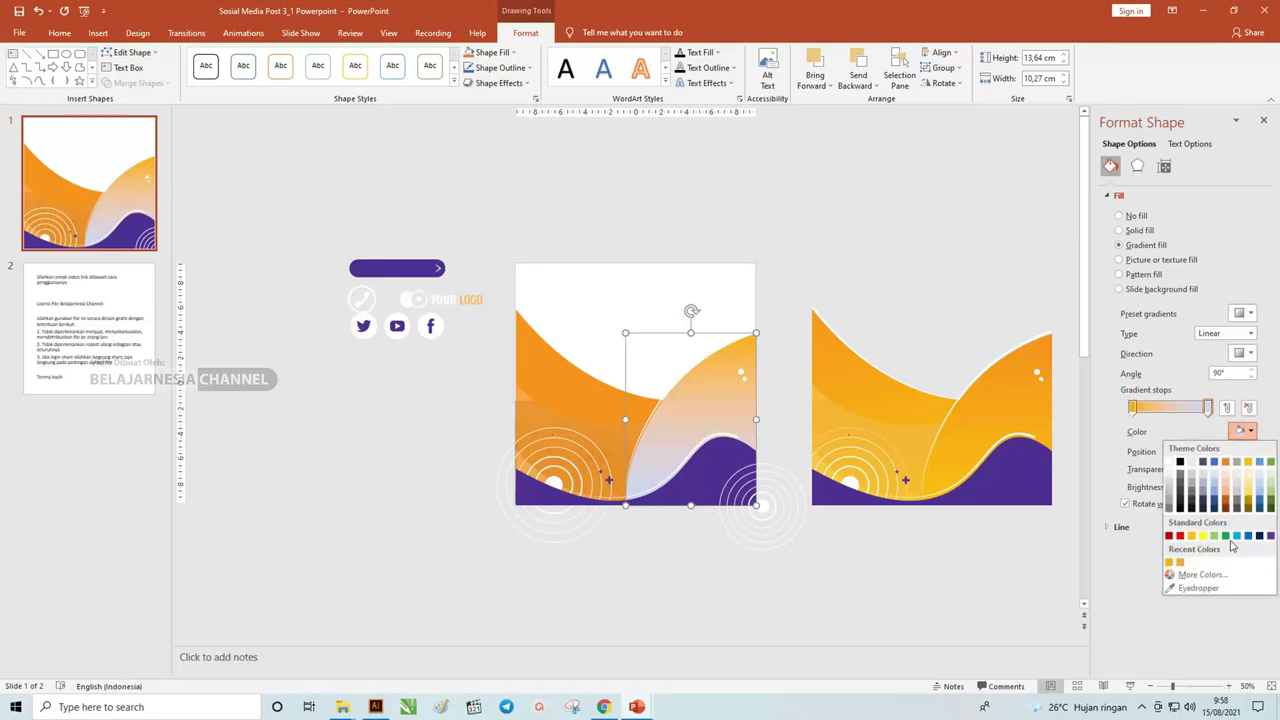
{"action": "left_click", "coordinate": [1232, 588]}
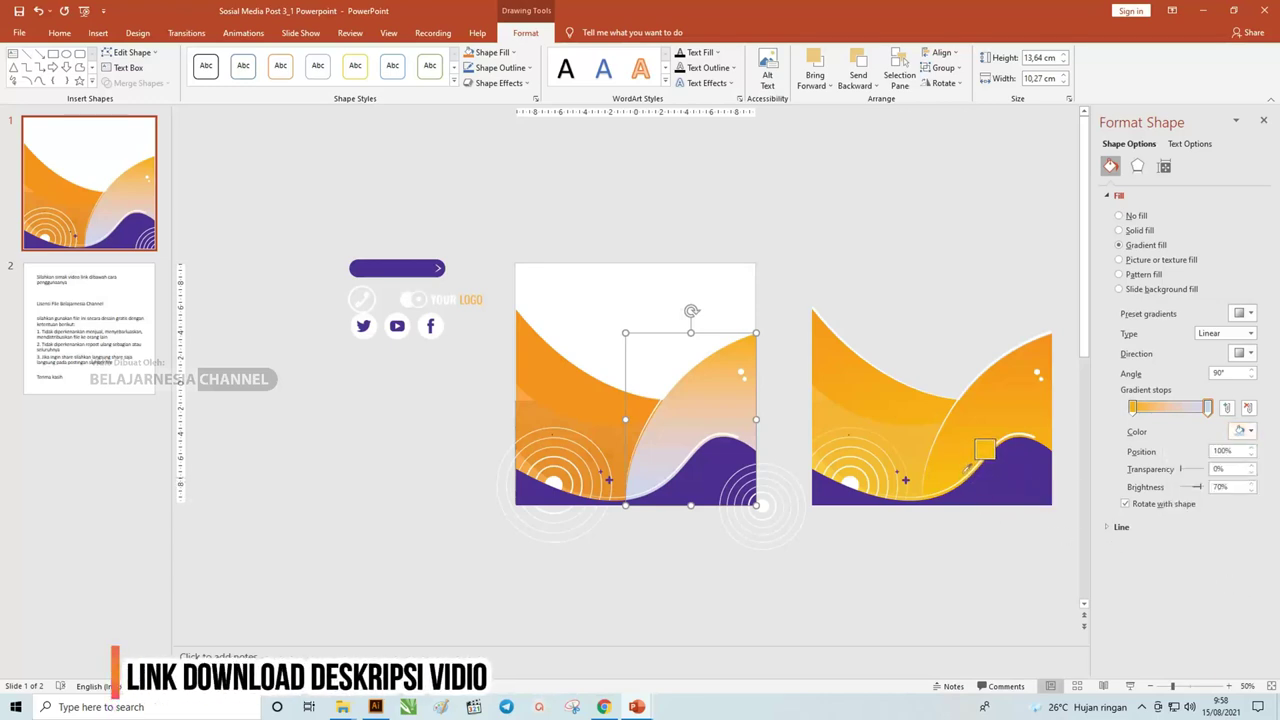
{"action": "mouse_move", "coordinate": [968, 468]}
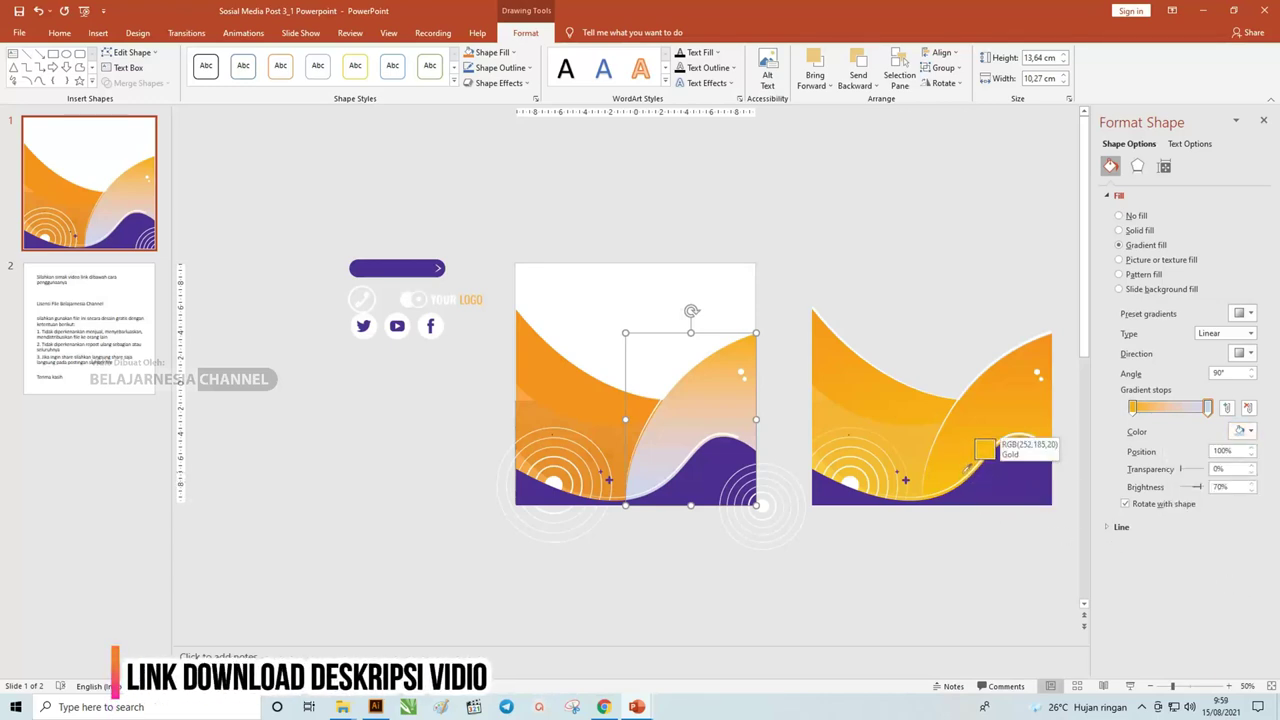
{"action": "left_click", "coordinate": [968, 467]}
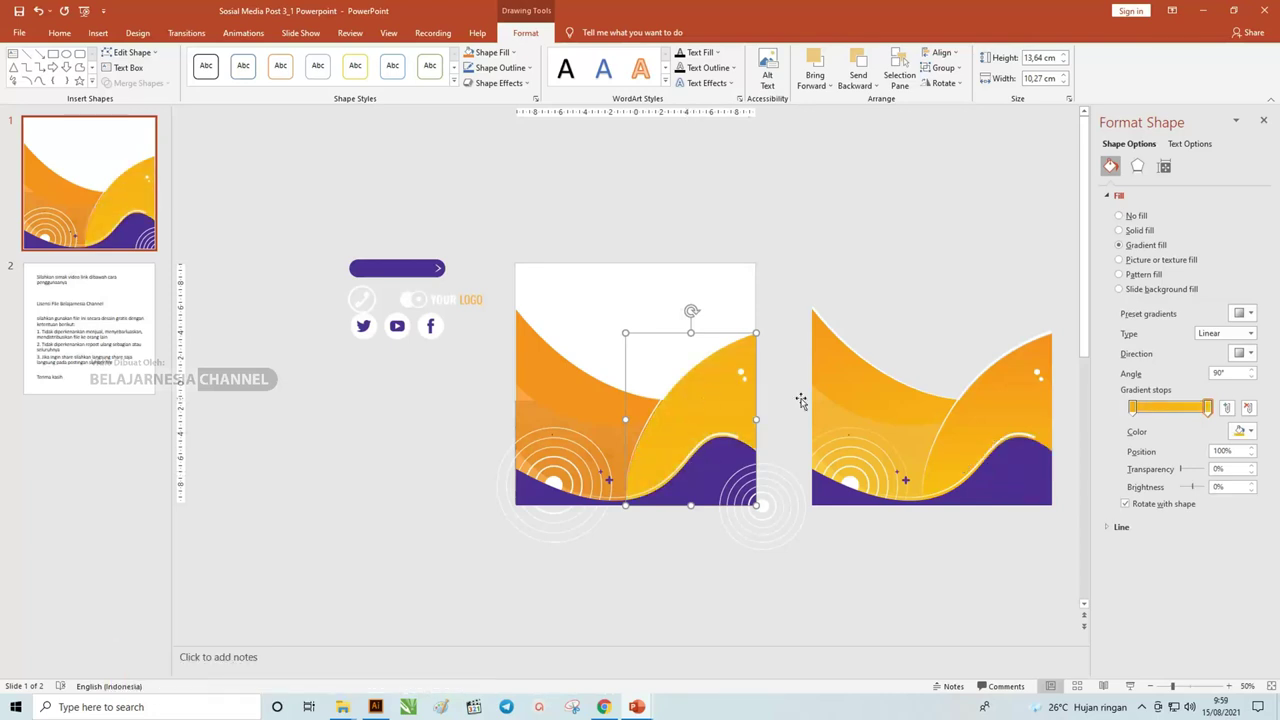
{"action": "left_click", "coordinate": [1134, 408]}
- Set the first gradient stop to a deeper orange, RGB(235,137,7), via the custom colour picker
{"action": "left_click", "coordinate": [1251, 431]}
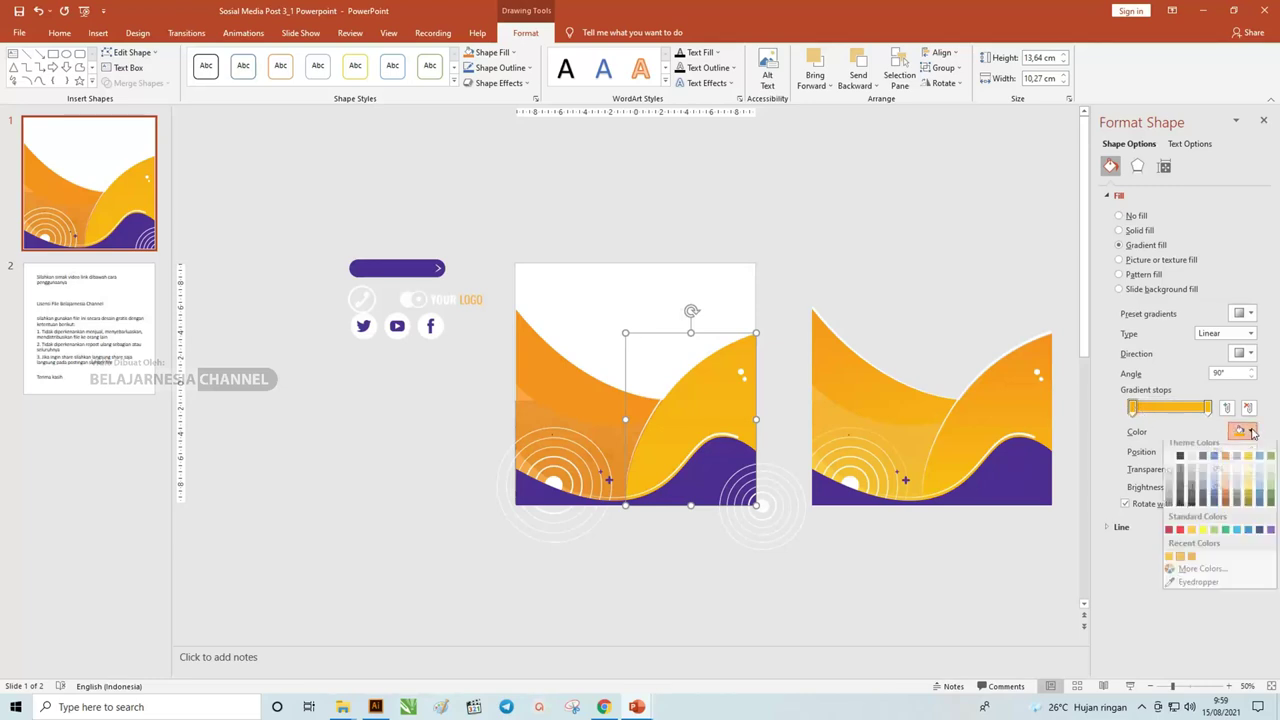
{"action": "left_click", "coordinate": [1194, 565]}
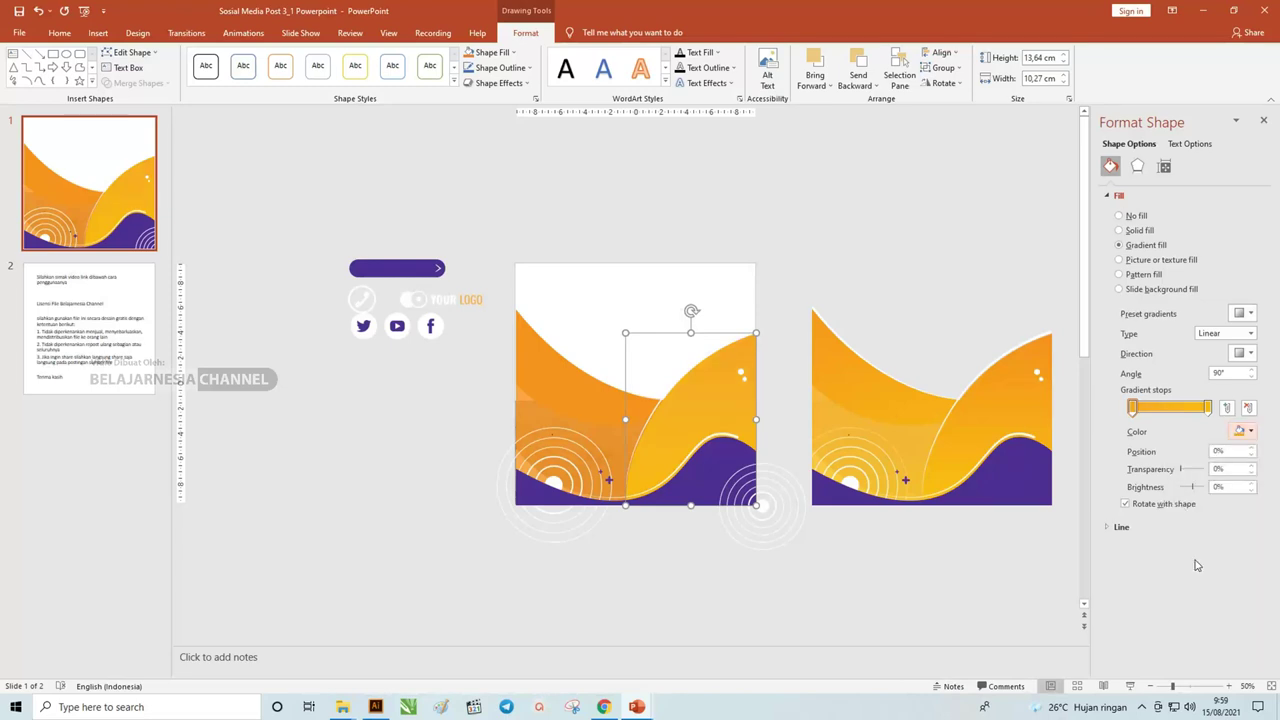
{"action": "left_click", "coordinate": [1253, 431]}
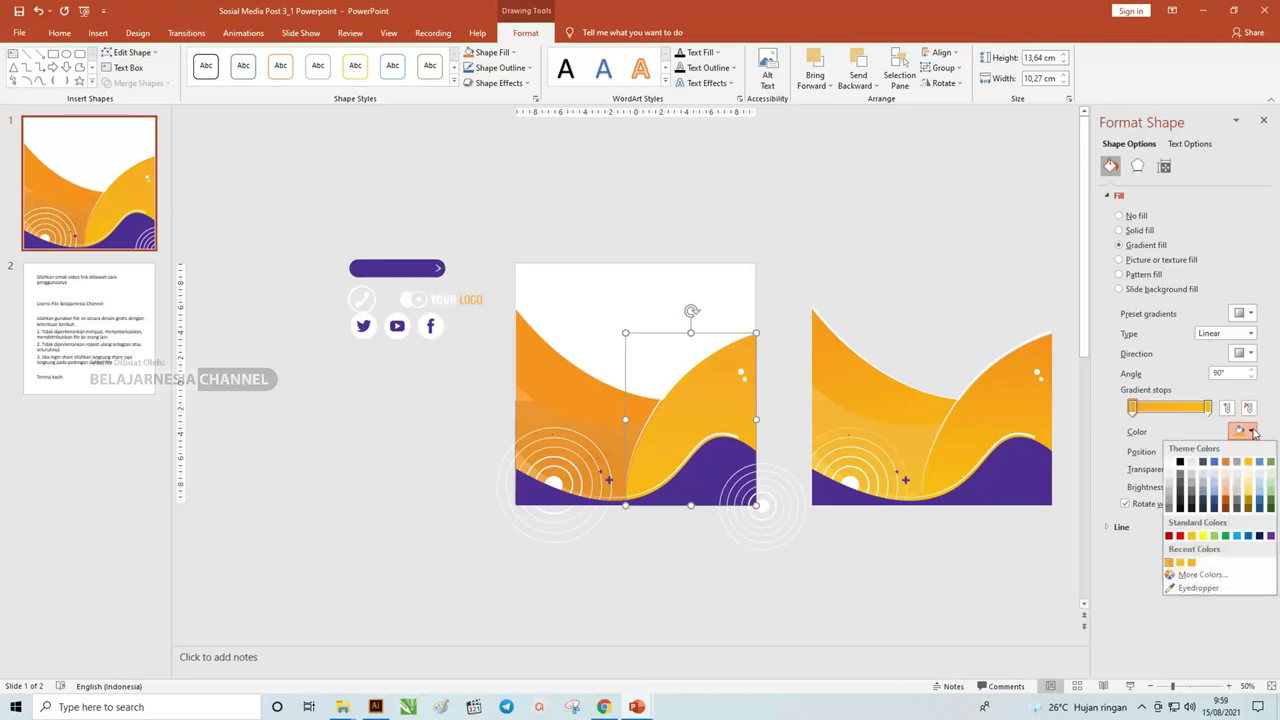
{"action": "left_click", "coordinate": [1212, 576]}
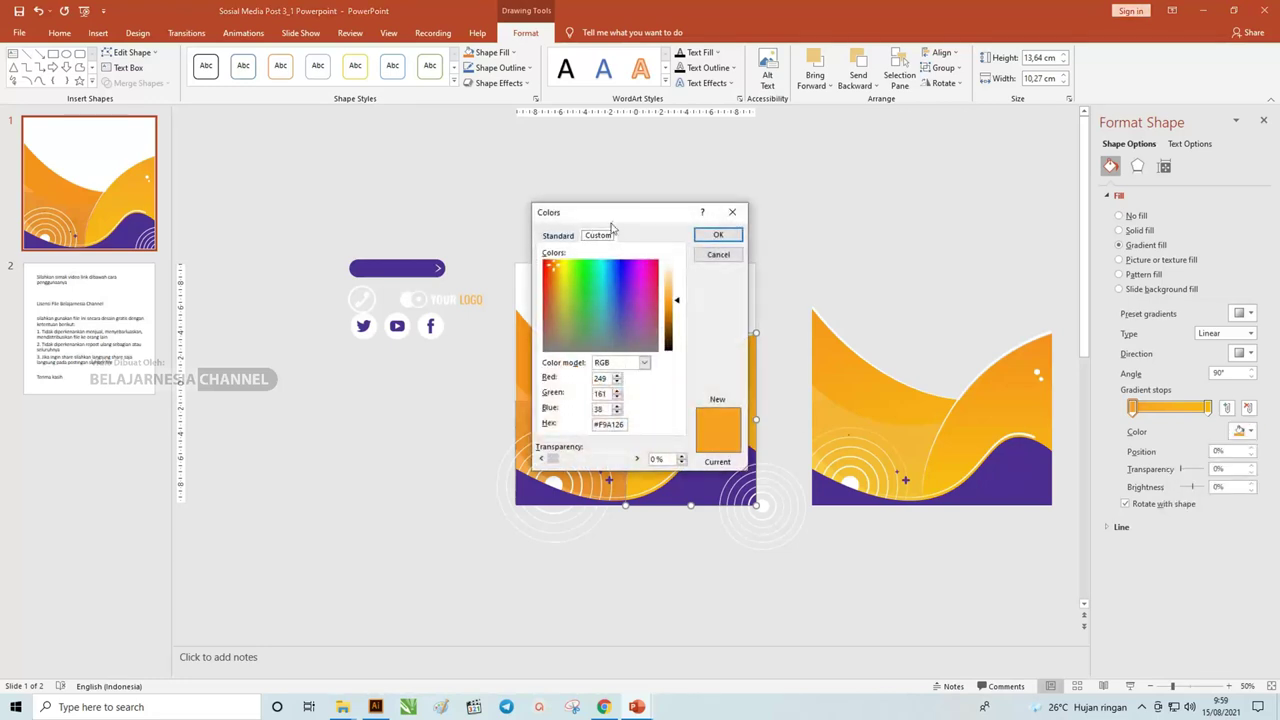
{"action": "mouse_move", "coordinate": [628, 215]}
{"action": "left_mouse_down"}
{"action": "mouse_move", "coordinate": [955, 163]}
{"action": "mouse_move", "coordinate": [899, 157]}
{"action": "left_mouse_up"}
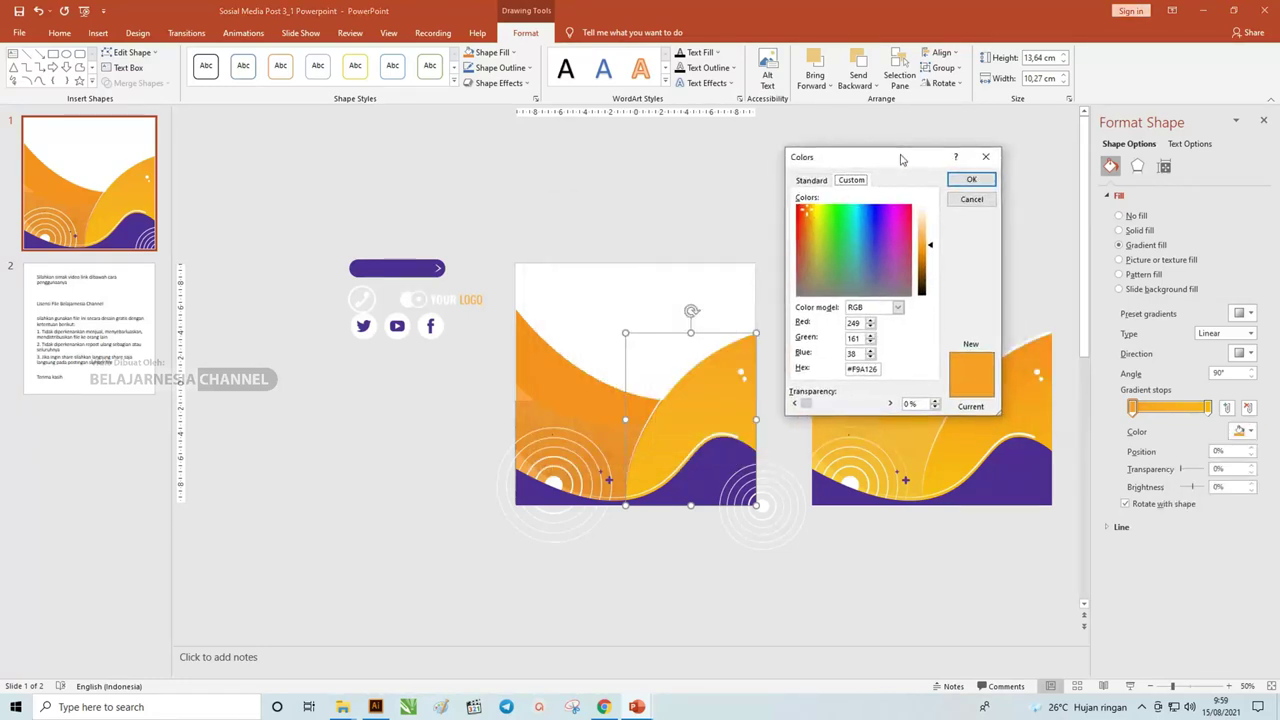
{"action": "left_click_drag", "start_coordinate": [931, 245], "coordinate": [932, 258]}
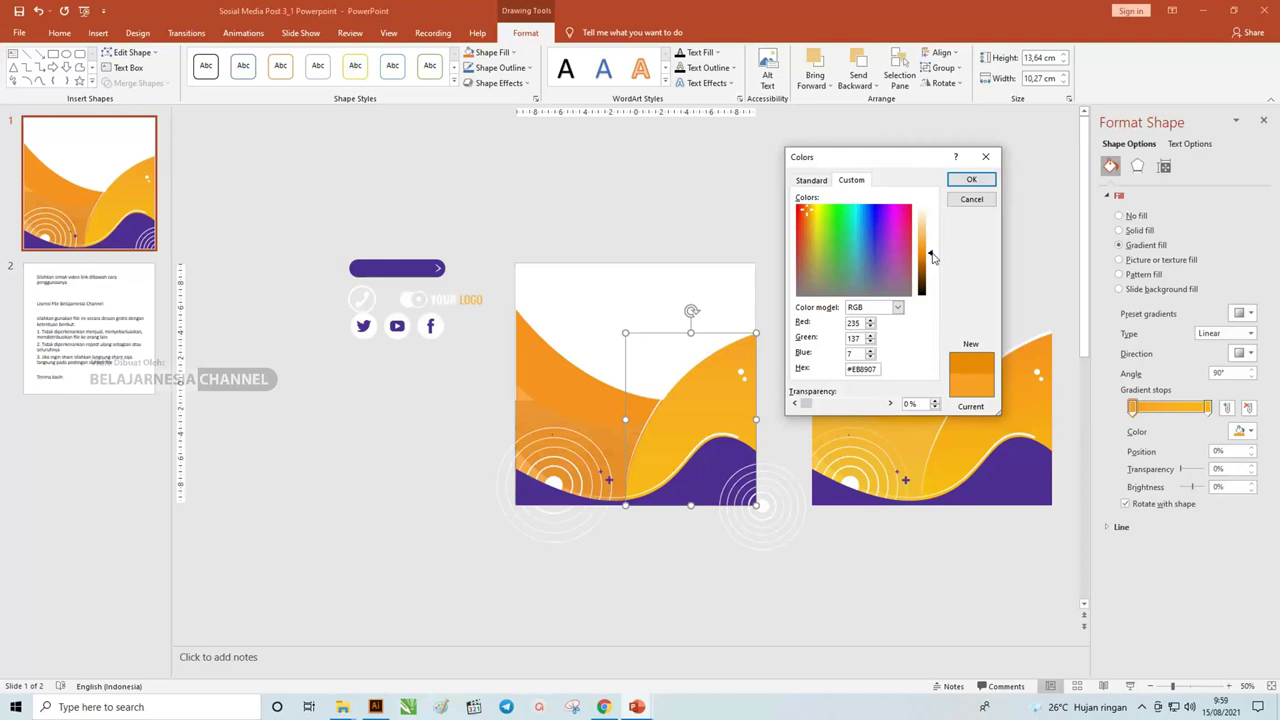
{"action": "left_click", "coordinate": [970, 179]}
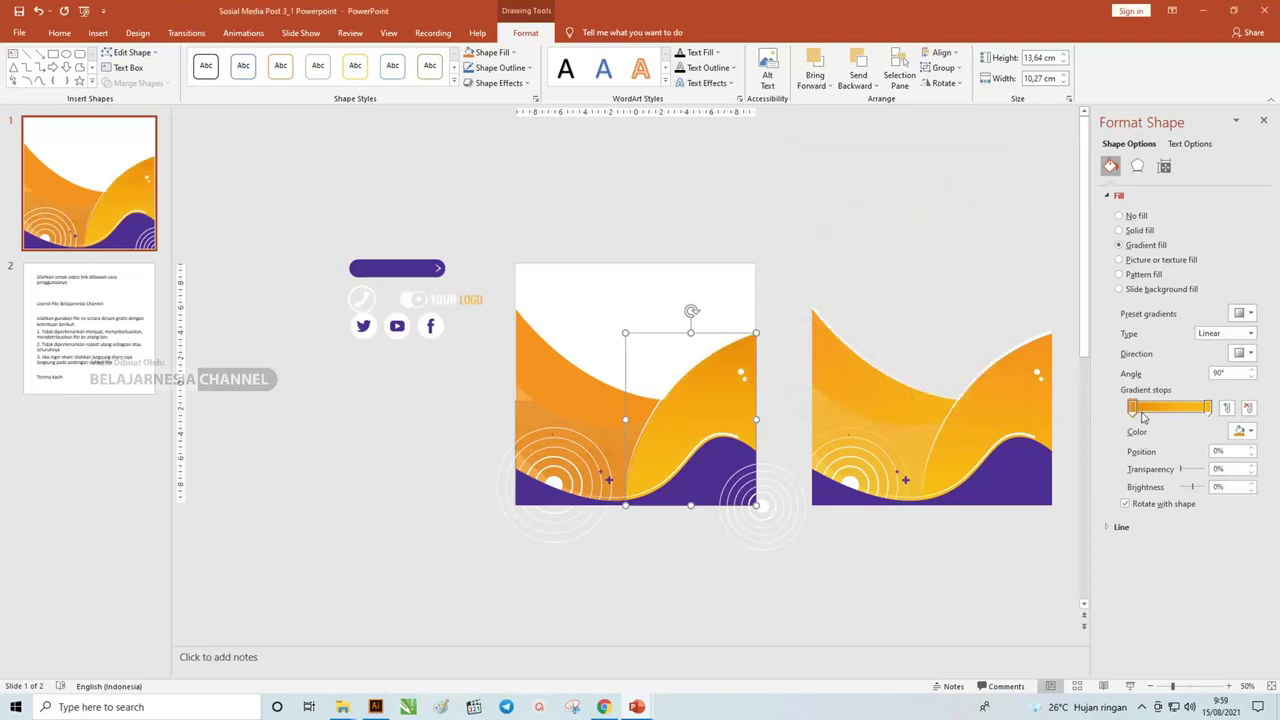
- Set the gradient direction to the first diagonal preset at 45° and deselect the shape
{"action": "left_click", "coordinate": [1248, 355]}
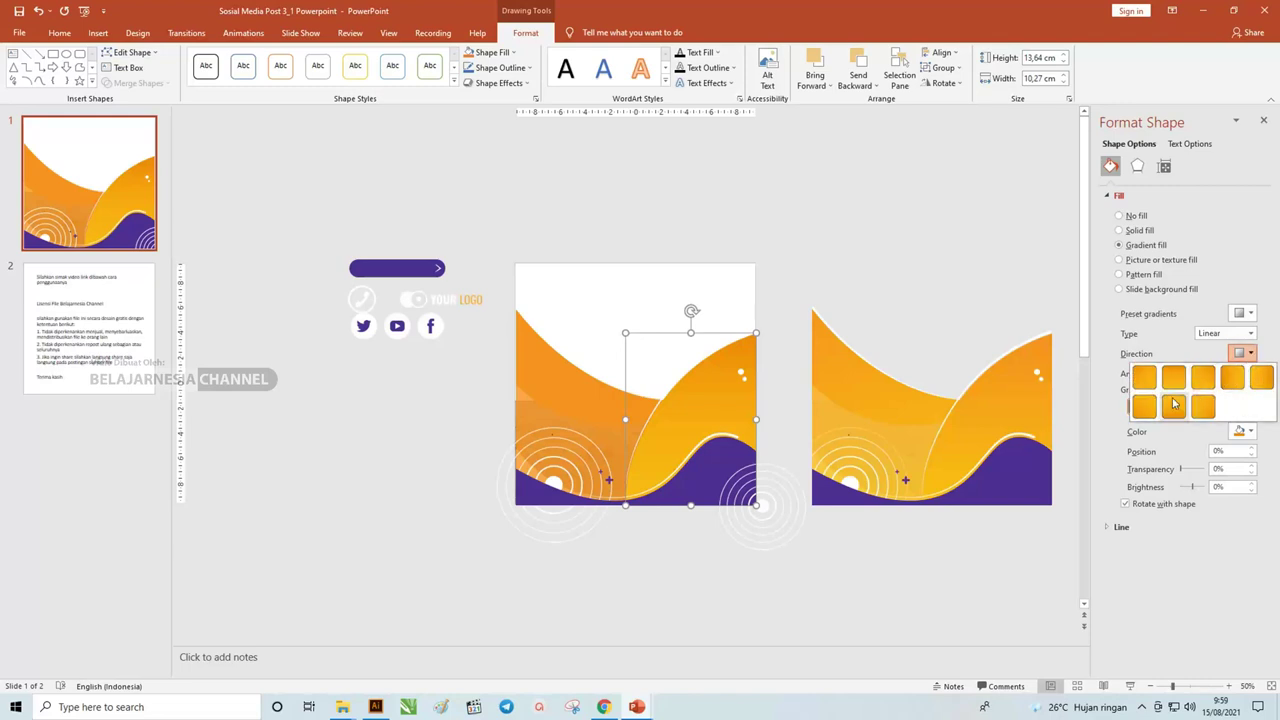
{"action": "left_click", "coordinate": [1144, 377]}
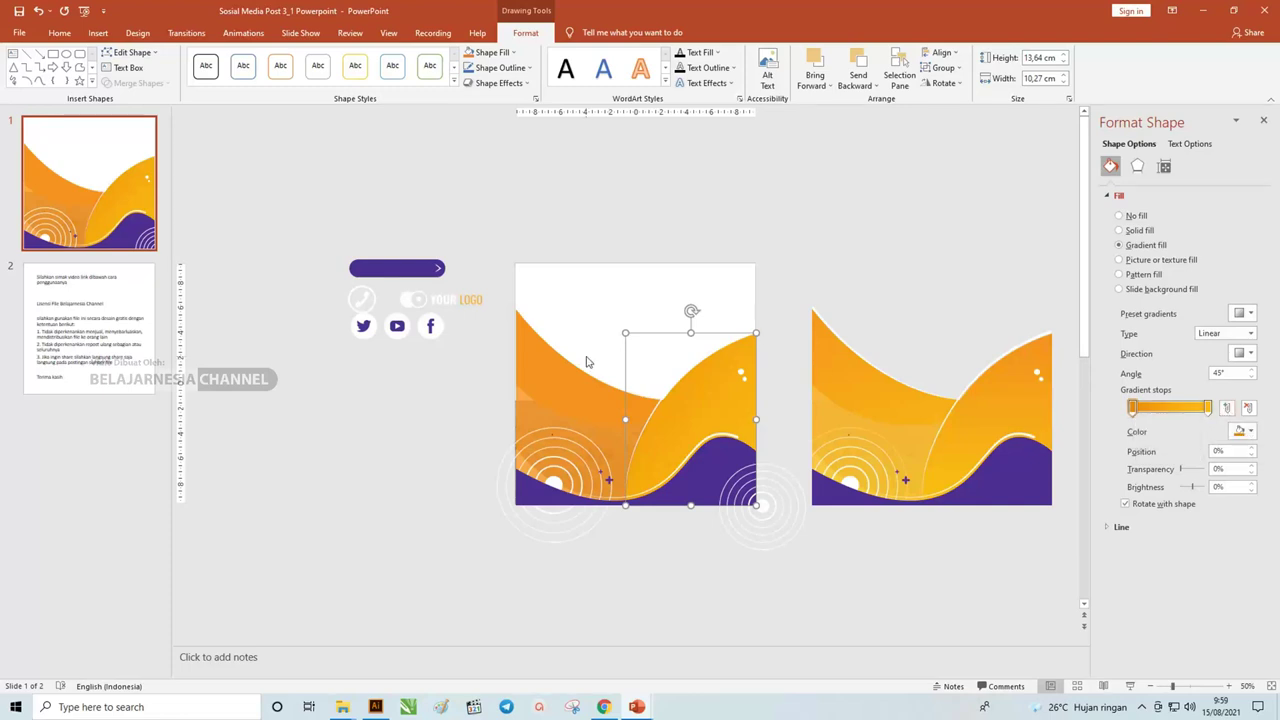
{"action": "left_click", "coordinate": [1244, 353]}
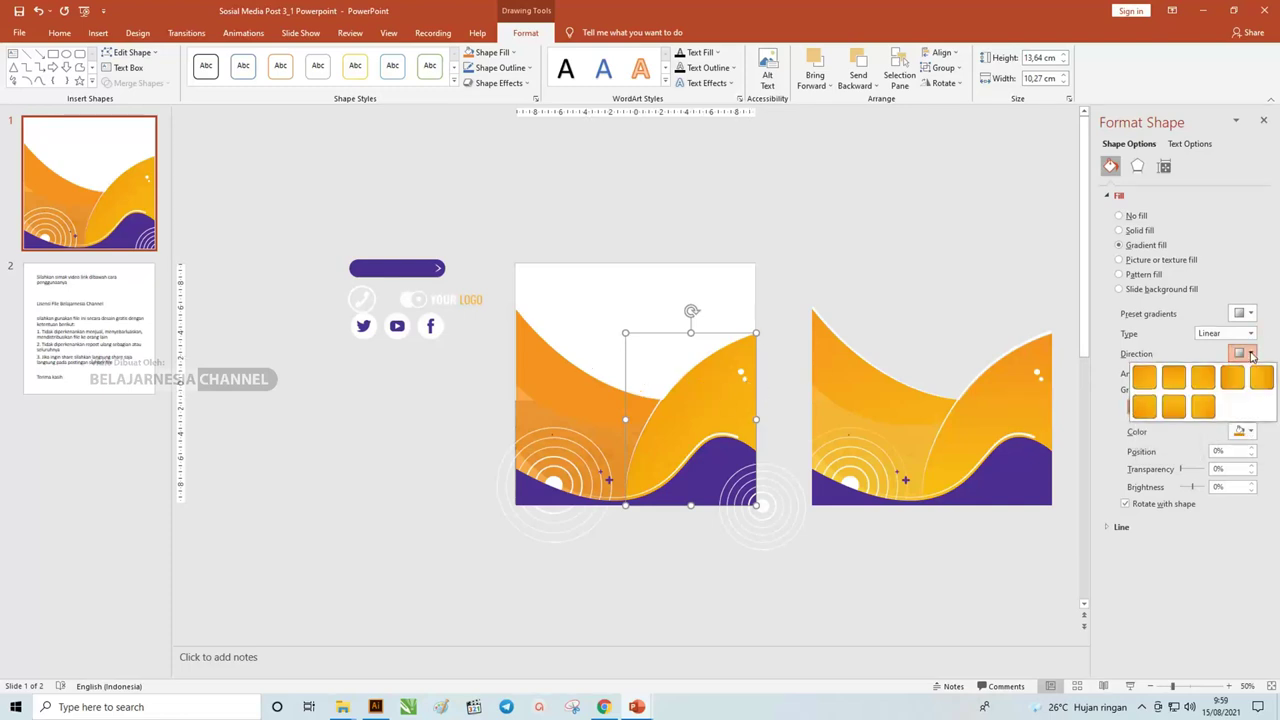
{"action": "left_click", "coordinate": [841, 262]}
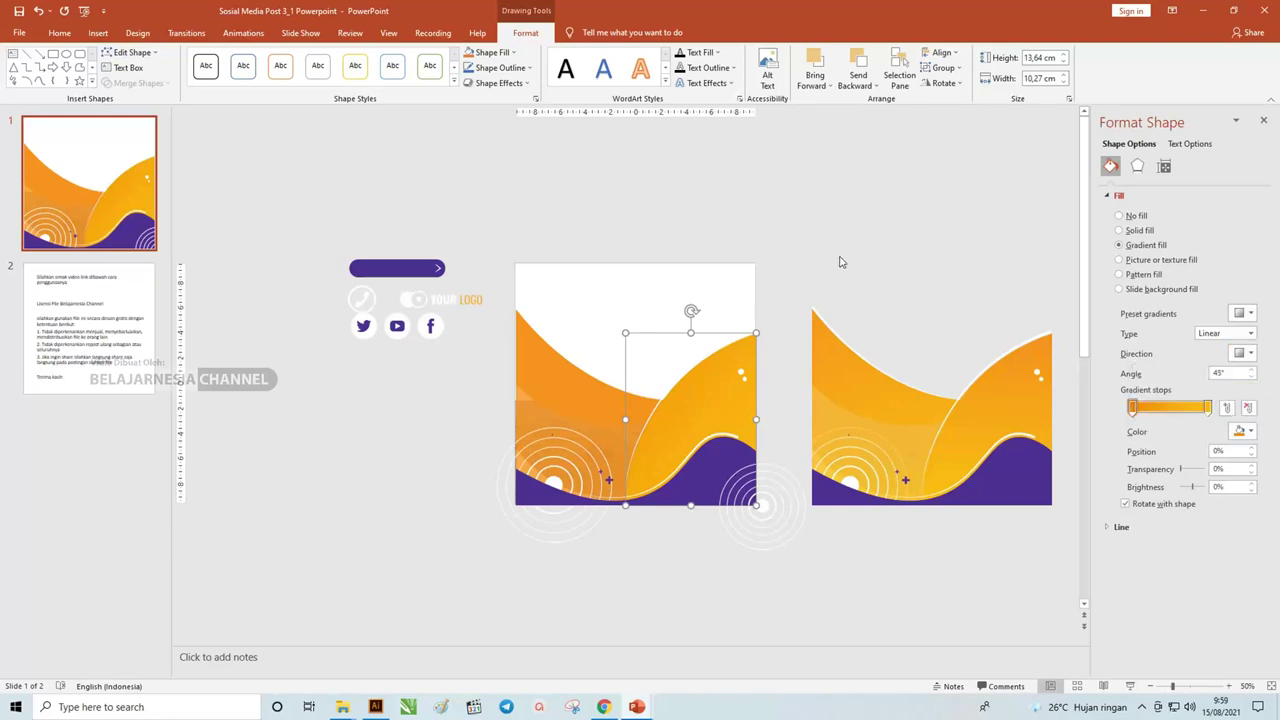
{"action": "left_click", "coordinate": [839, 261]}
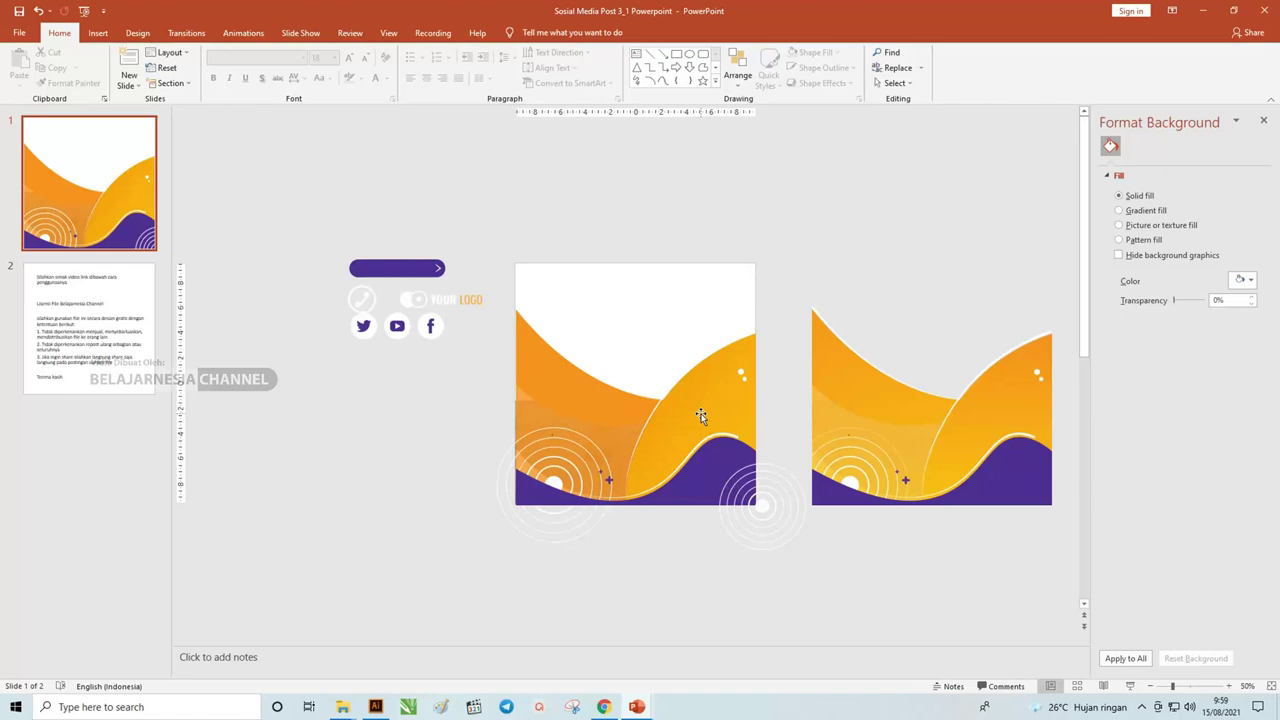
- Edit the bottom purple wave's points, dragging its right-edge vertex and handles into a raised bump
{"action": "scroll", "coordinate": [701, 416], "scroll_direction": "up", "scroll_amount": 3}
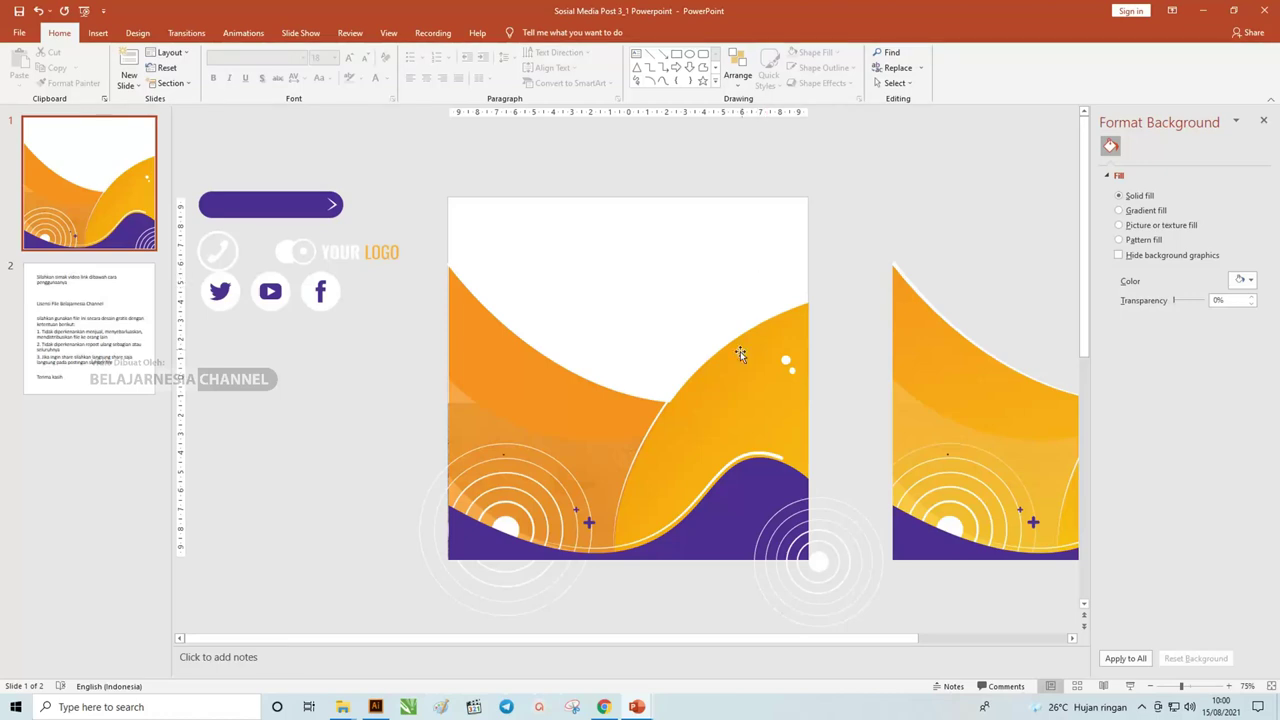
{"action": "left_click", "coordinate": [734, 503]}
{"action": "right_click", "coordinate": [736, 502]}
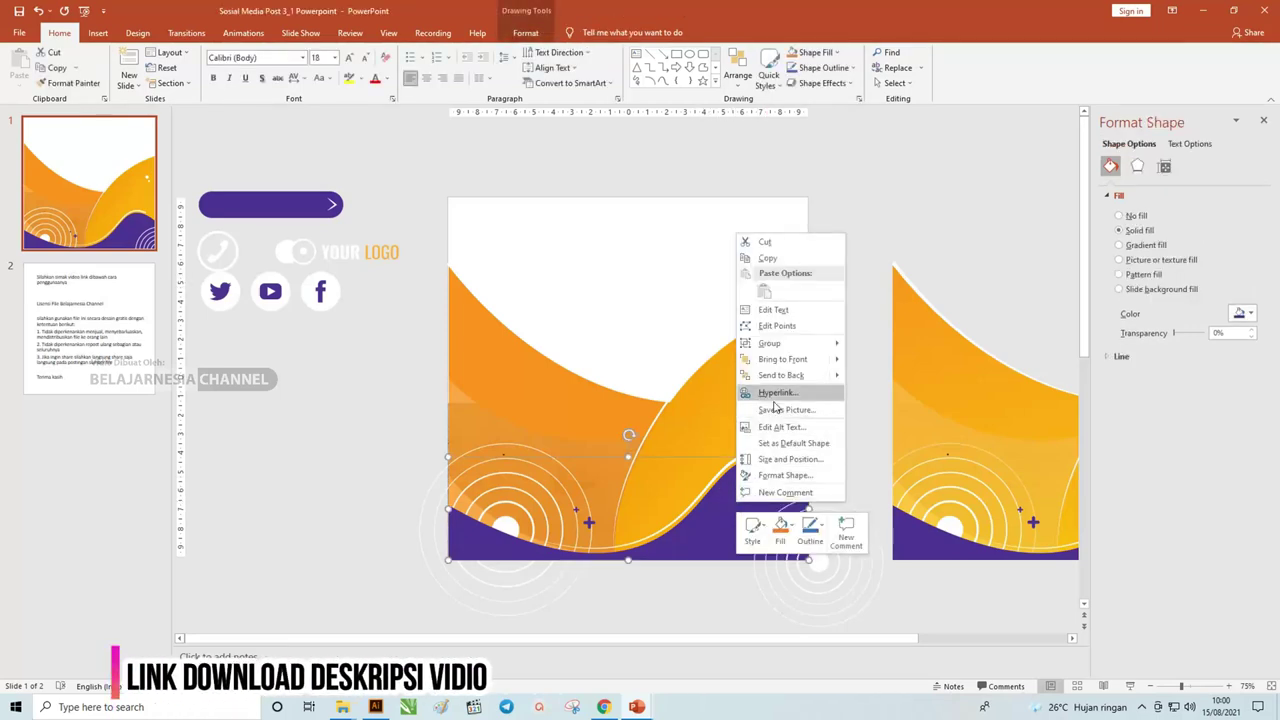
{"action": "left_click", "coordinate": [771, 327]}
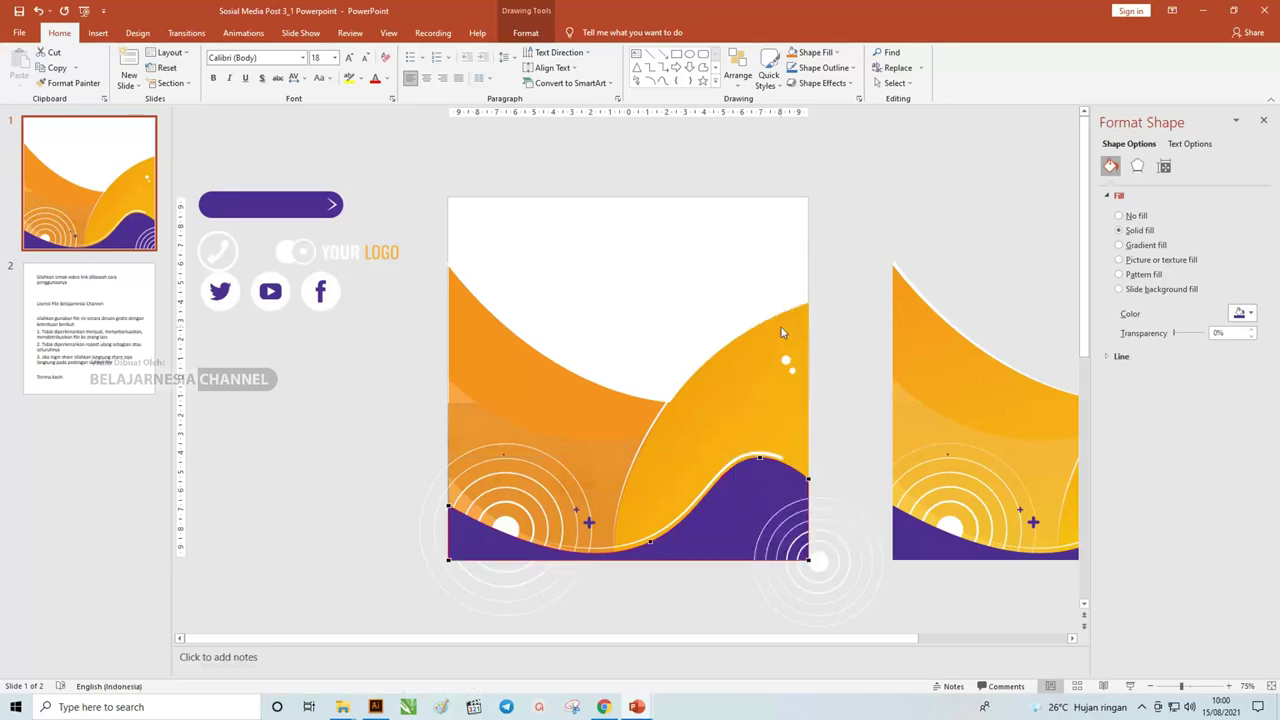
{"action": "left_click", "coordinate": [810, 479]}
{"action": "mouse_move", "coordinate": [810, 477]}
{"action": "left_mouse_down"}
{"action": "mouse_move", "coordinate": [815, 432]}
{"action": "mouse_move", "coordinate": [700, 432]}
{"action": "mouse_move", "coordinate": [762, 498]}
{"action": "mouse_move", "coordinate": [643, 468]}
{"action": "left_mouse_up"}
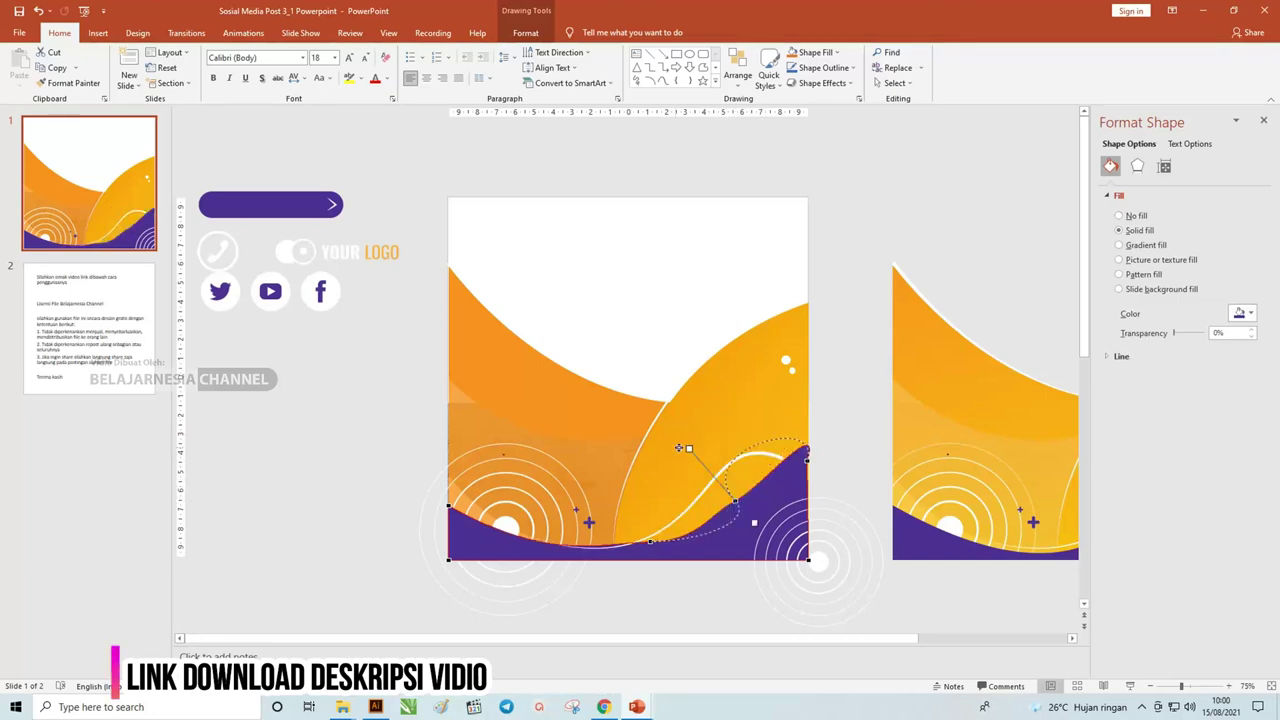
{"action": "left_click_drag", "start_coordinate": [737, 500], "coordinate": [693, 476]}
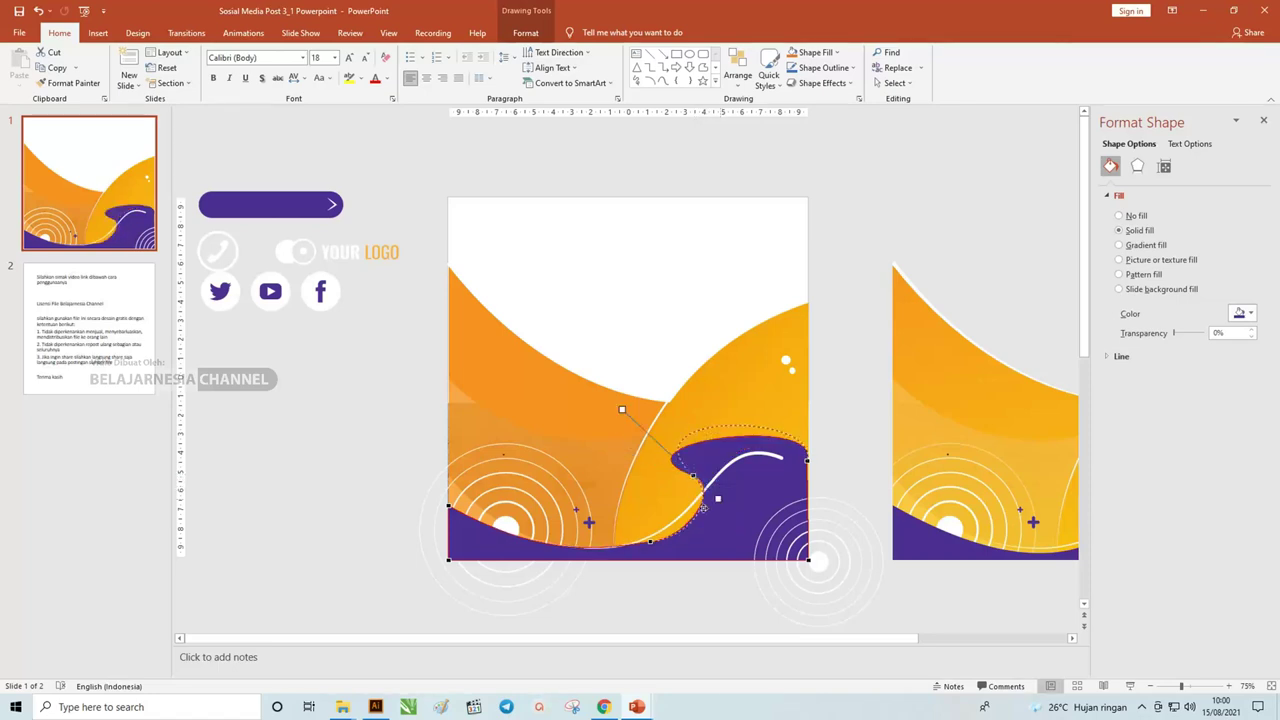
{"action": "left_click_drag", "start_coordinate": [601, 442], "coordinate": [643, 467]}
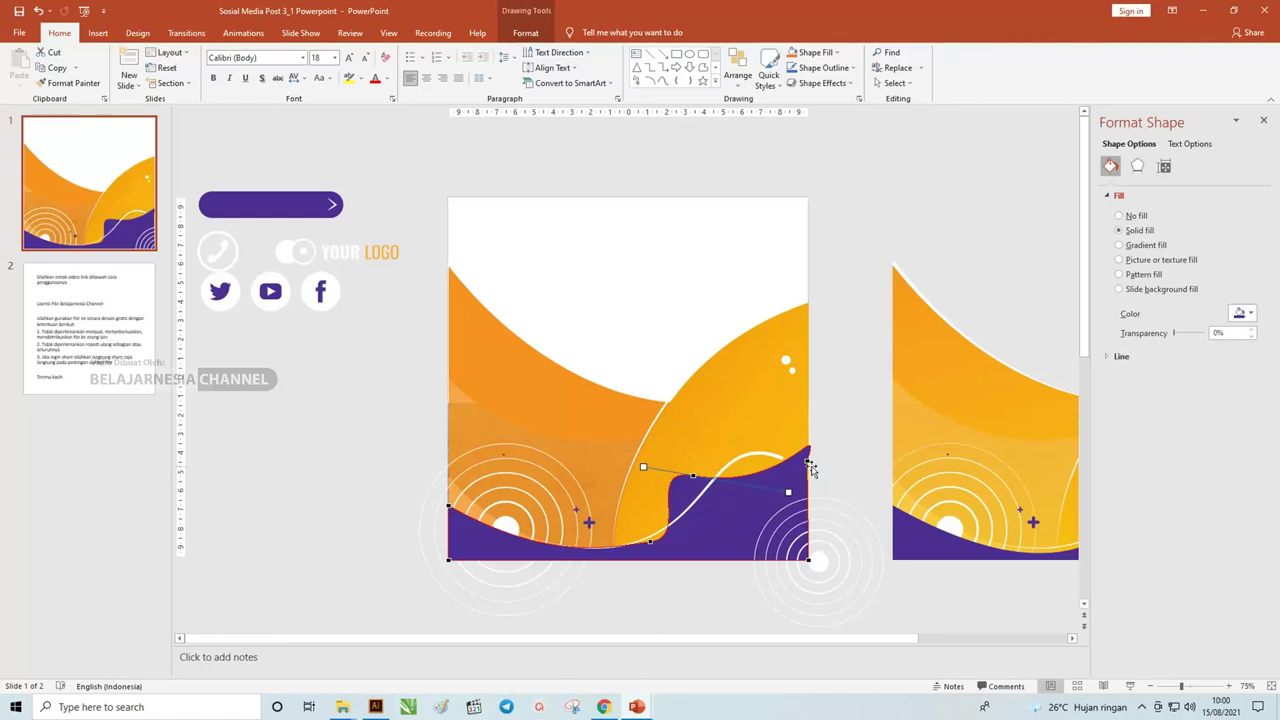
- Finish editing the purple wave's points and enter Edit Points on the white wave line
{"action": "left_click", "coordinate": [772, 460]}
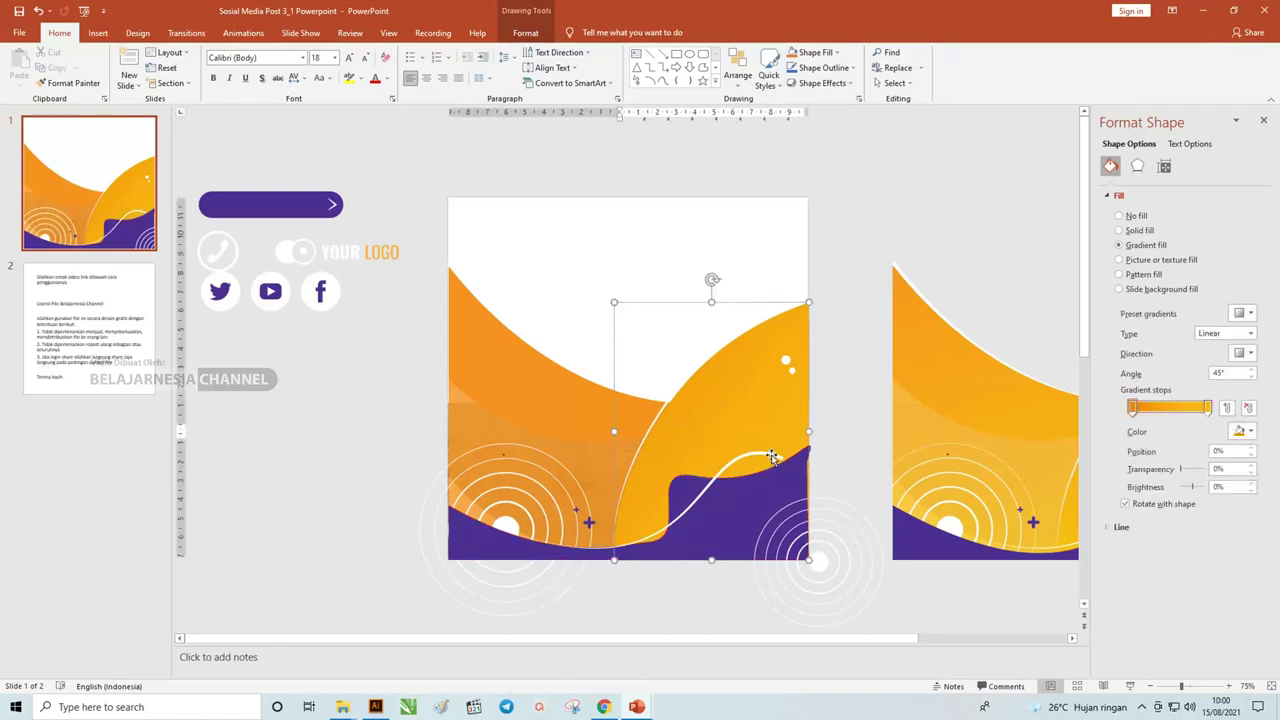
{"action": "left_click", "coordinate": [772, 456]}
{"action": "right_click", "coordinate": [767, 457]}
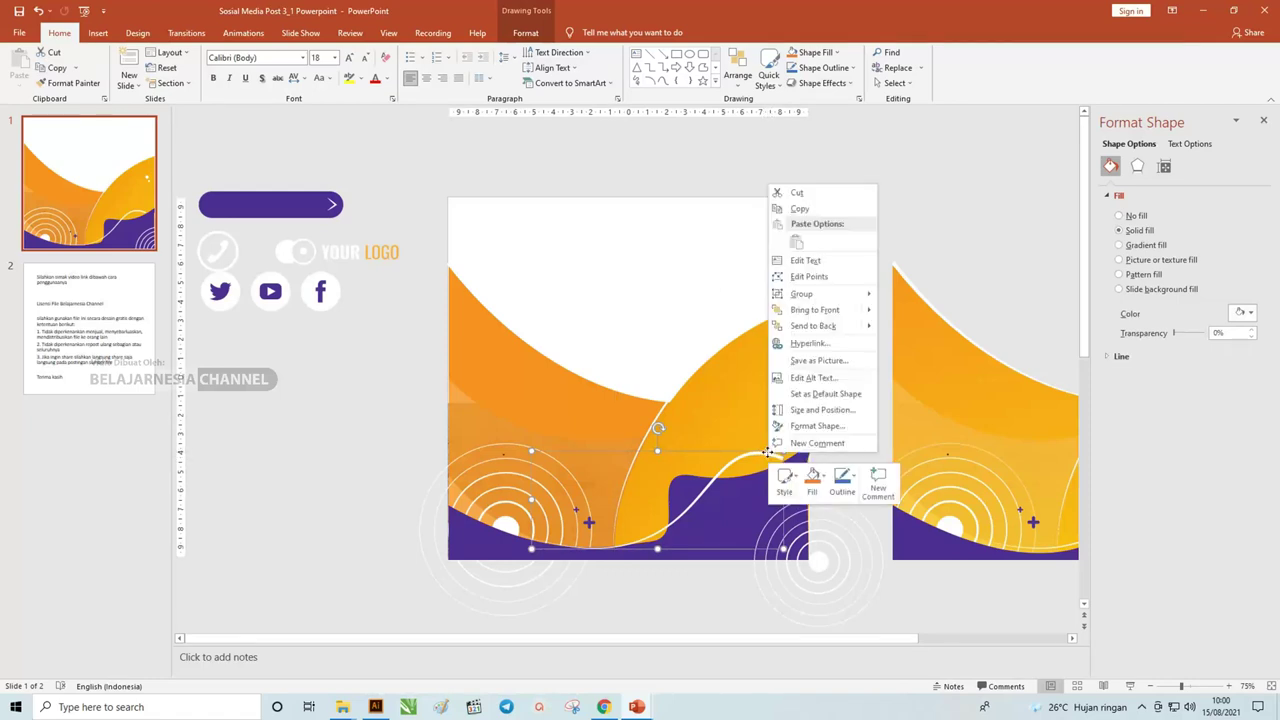
{"action": "mouse_move", "coordinate": [840, 297]}
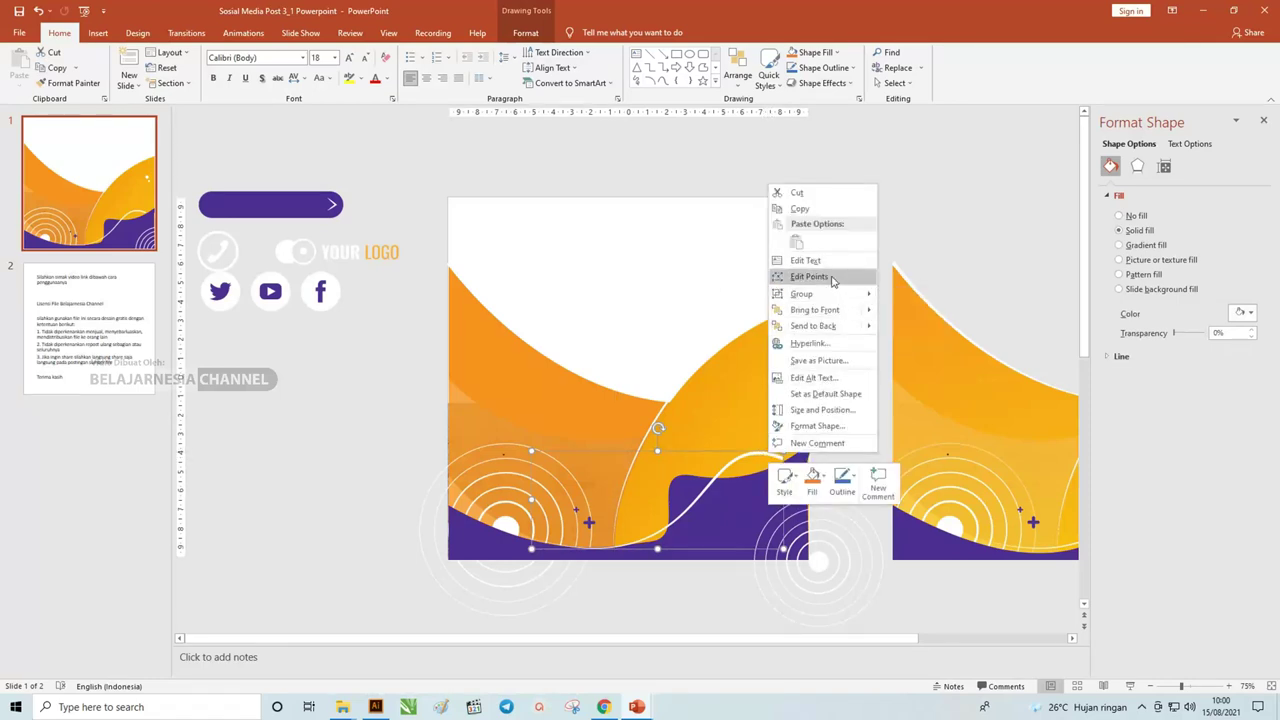
{"action": "left_click", "coordinate": [830, 277]}
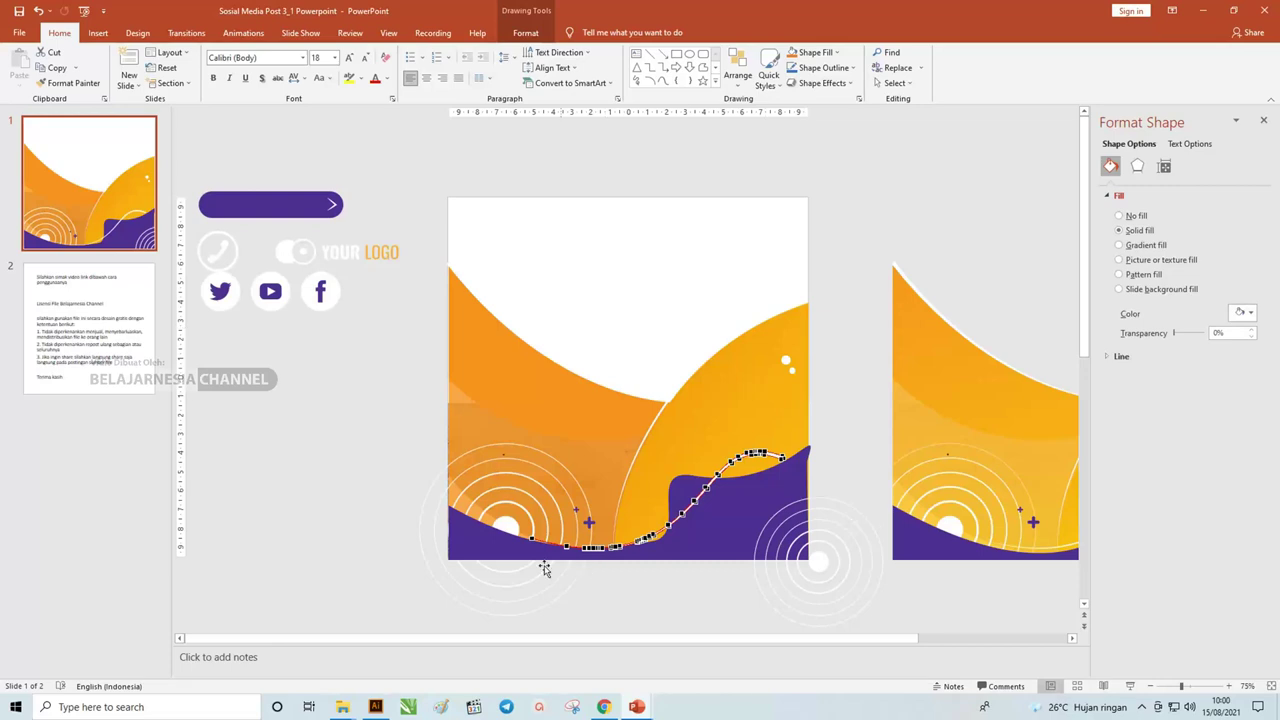
- Cancel the stray orange-shape moves and undo the purple wave reshape with Ctrl+Z
{"action": "left_click", "coordinate": [547, 404]}
{"action": "left_click_drag", "start_coordinate": [547, 404], "coordinate": [503, 416]}
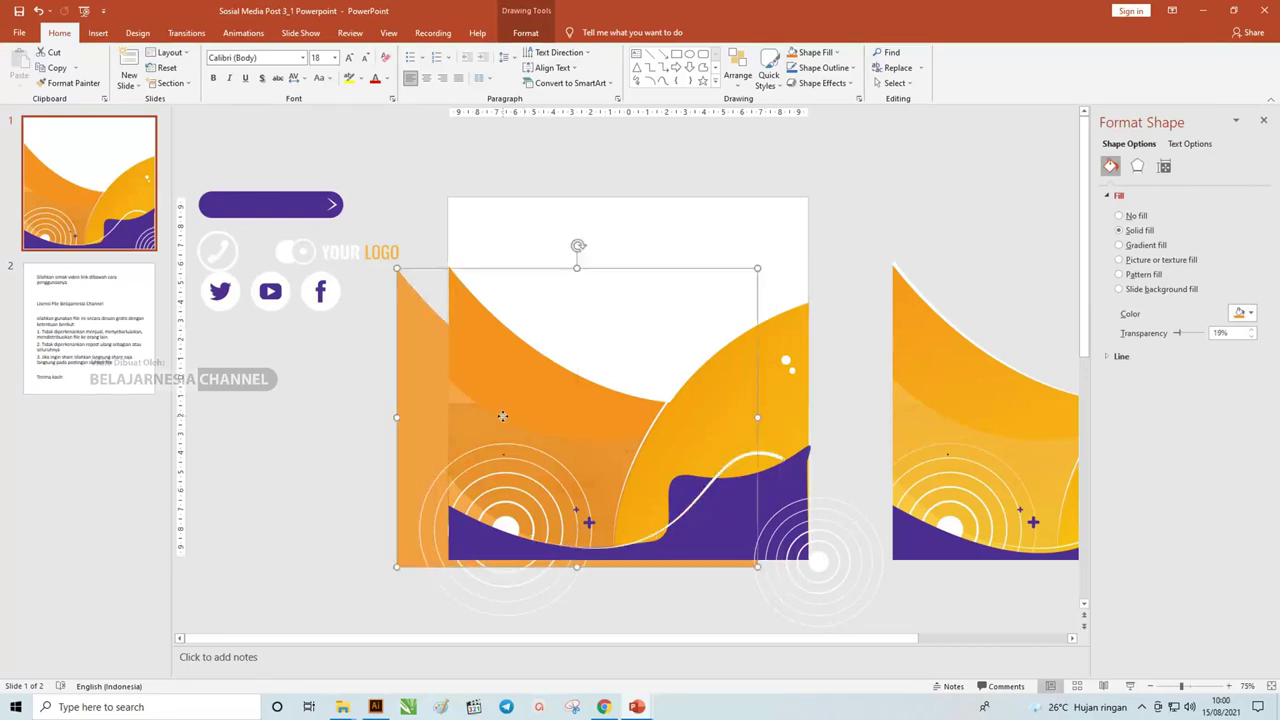
{"action": "key", "text": "Escape"}
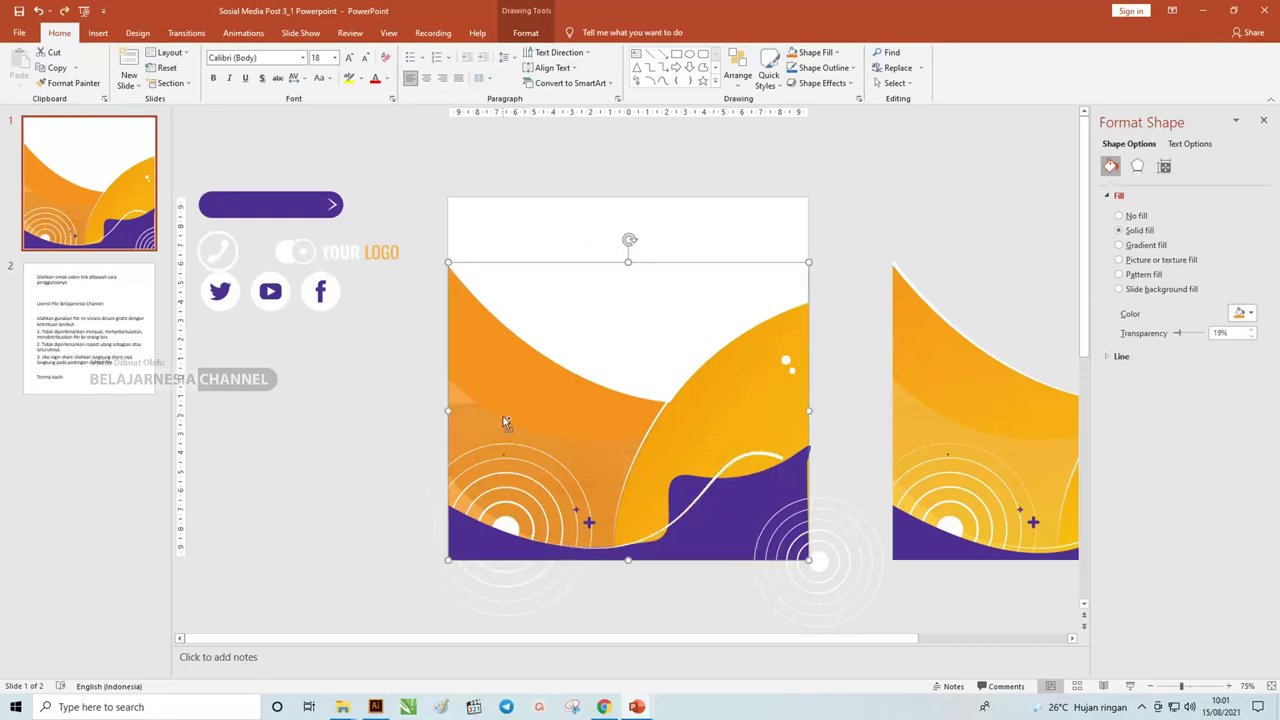
{"action": "key", "text": "ctrl+z"}
{"action": "key", "text": "ctrl+z"}
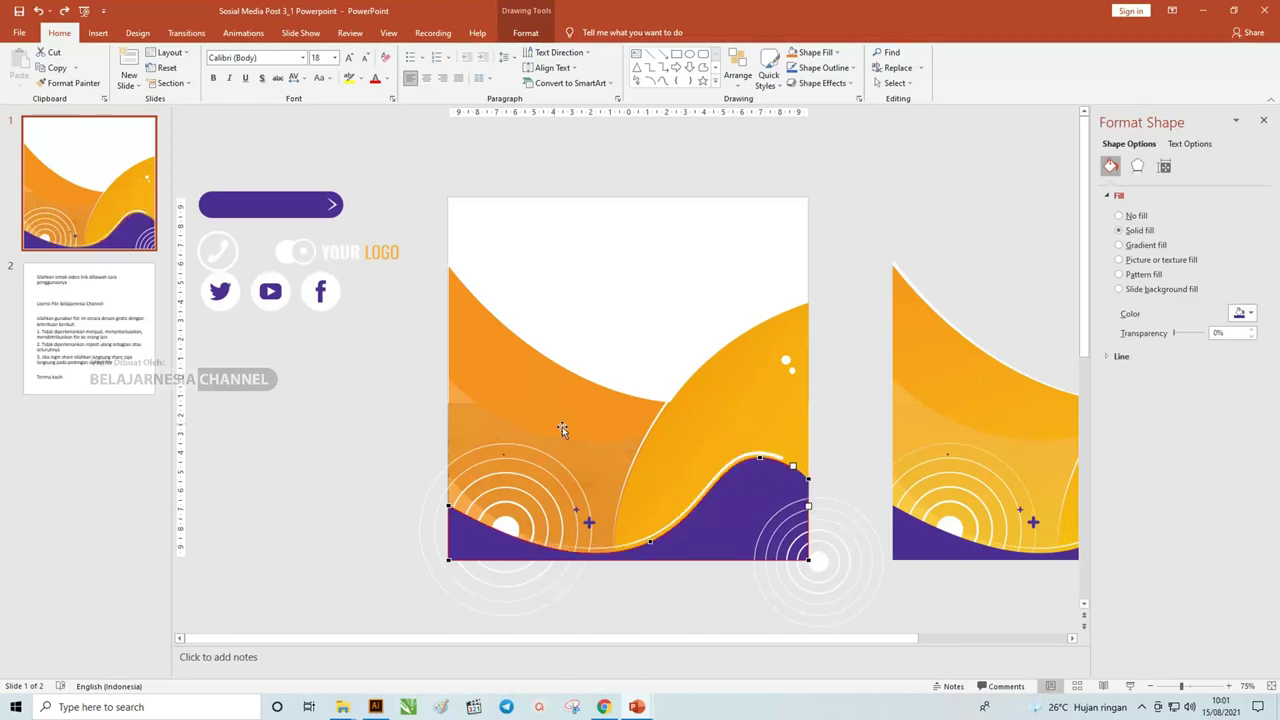
{"action": "left_click", "coordinate": [365, 450]}
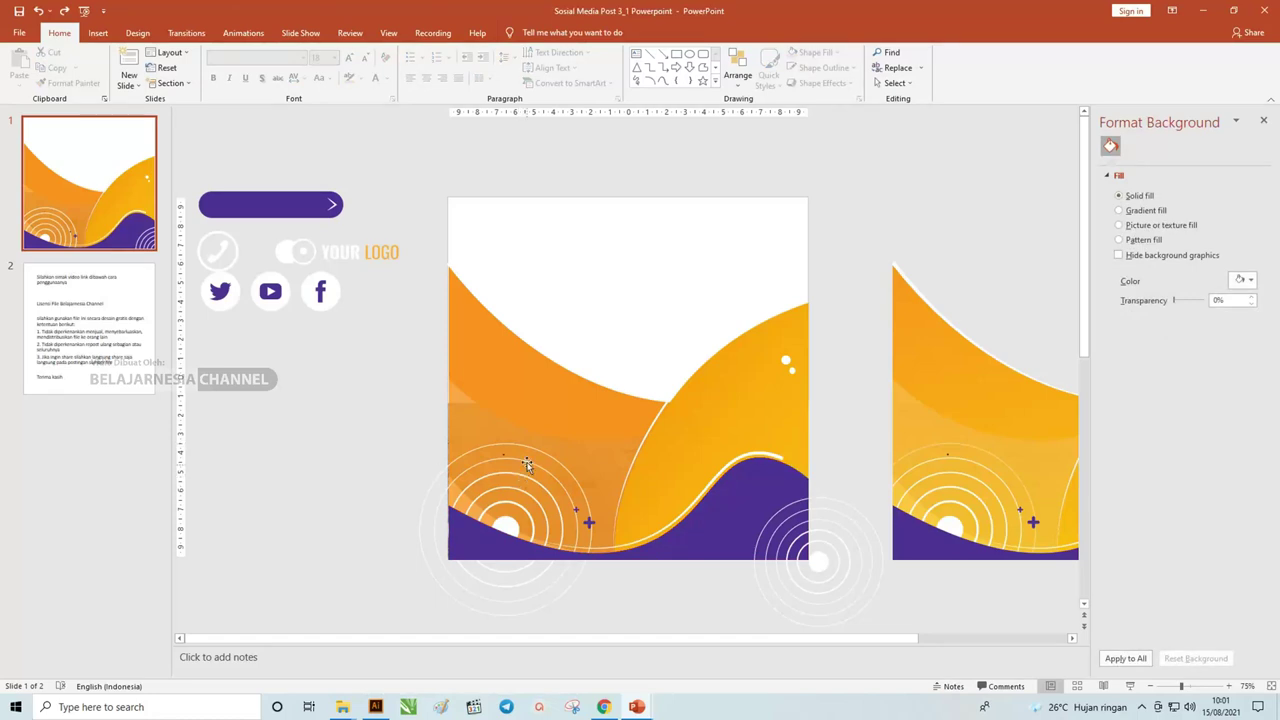
{"action": "left_click", "coordinate": [526, 376]}
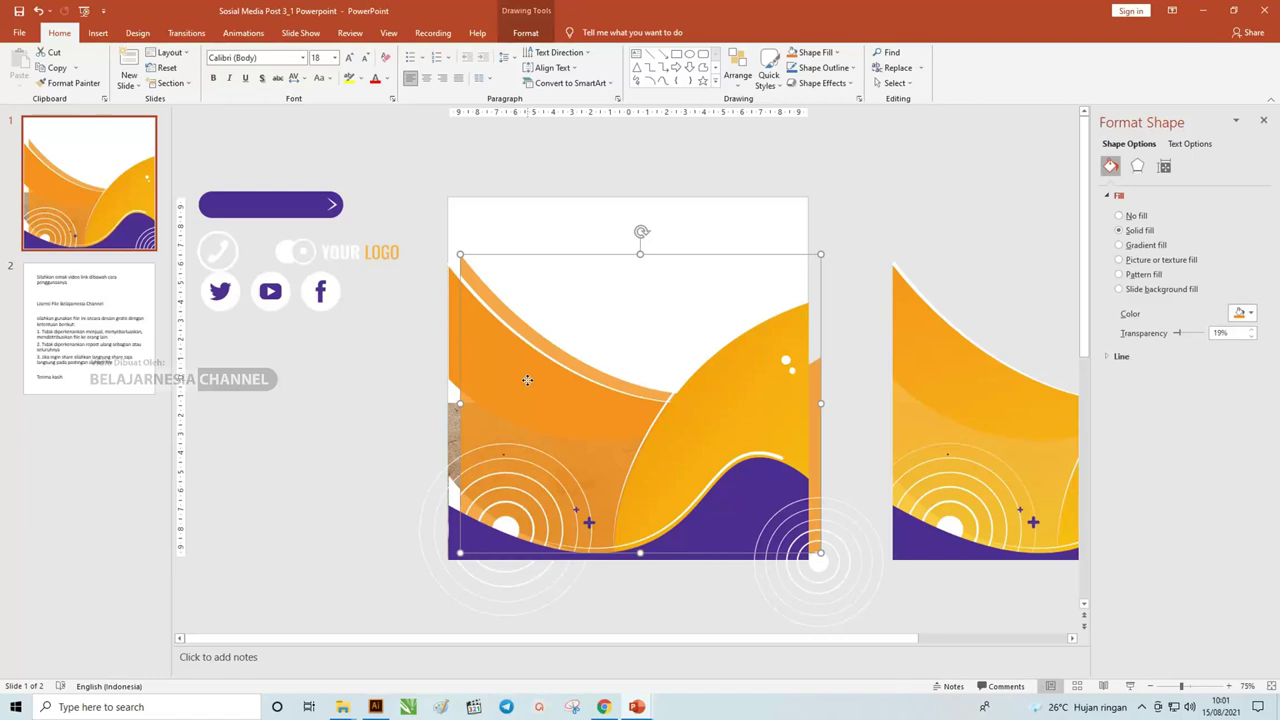
{"action": "key", "text": "Escape"}
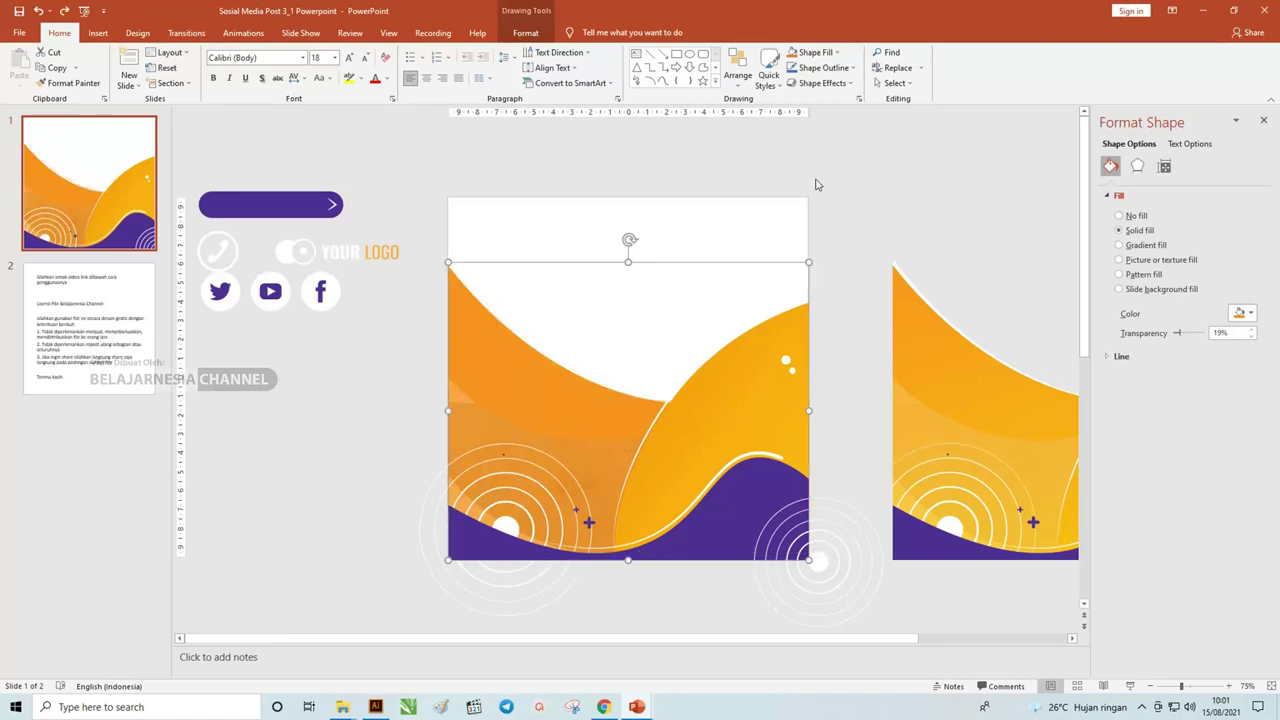
- Open the Selection Pane from the Shape Format tab to list every object on the slide
{"action": "left_click", "coordinate": [525, 33]}
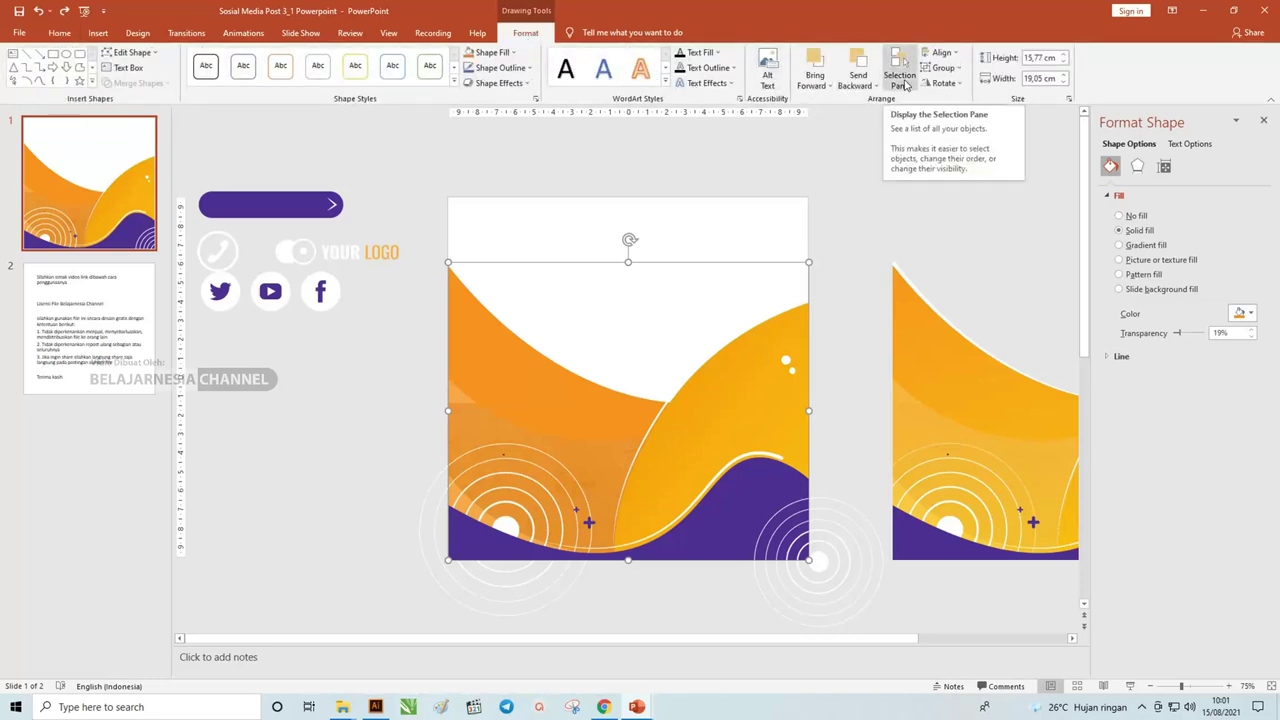
{"action": "left_click", "coordinate": [899, 80]}
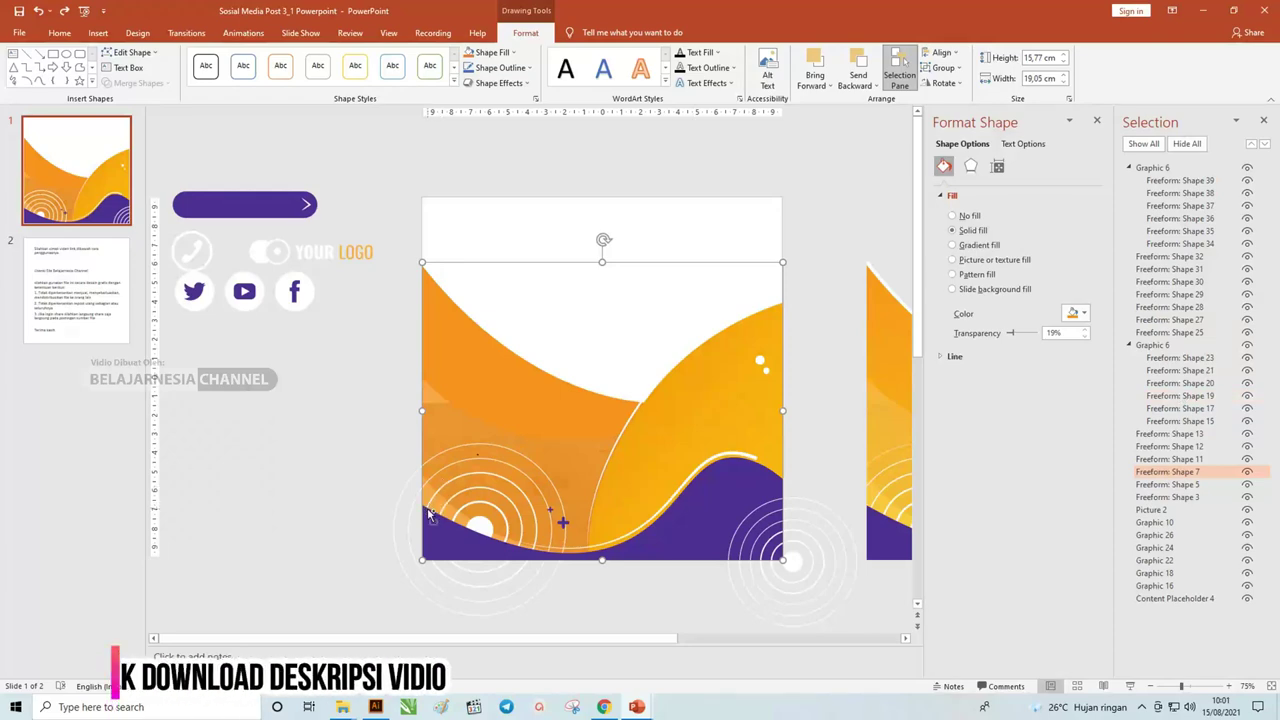
- Zoom the slide view out from 125% to 66% to show the loose graphics
{"action": "scroll", "coordinate": [430, 515], "scroll_direction": "up", "scroll_amount": 5}
{"action": "scroll", "coordinate": [430, 515], "scroll_direction": "down", "scroll_amount": 2}
{"action": "scroll", "coordinate": [412, 512], "scroll_direction": "up", "scroll_amount": 2}
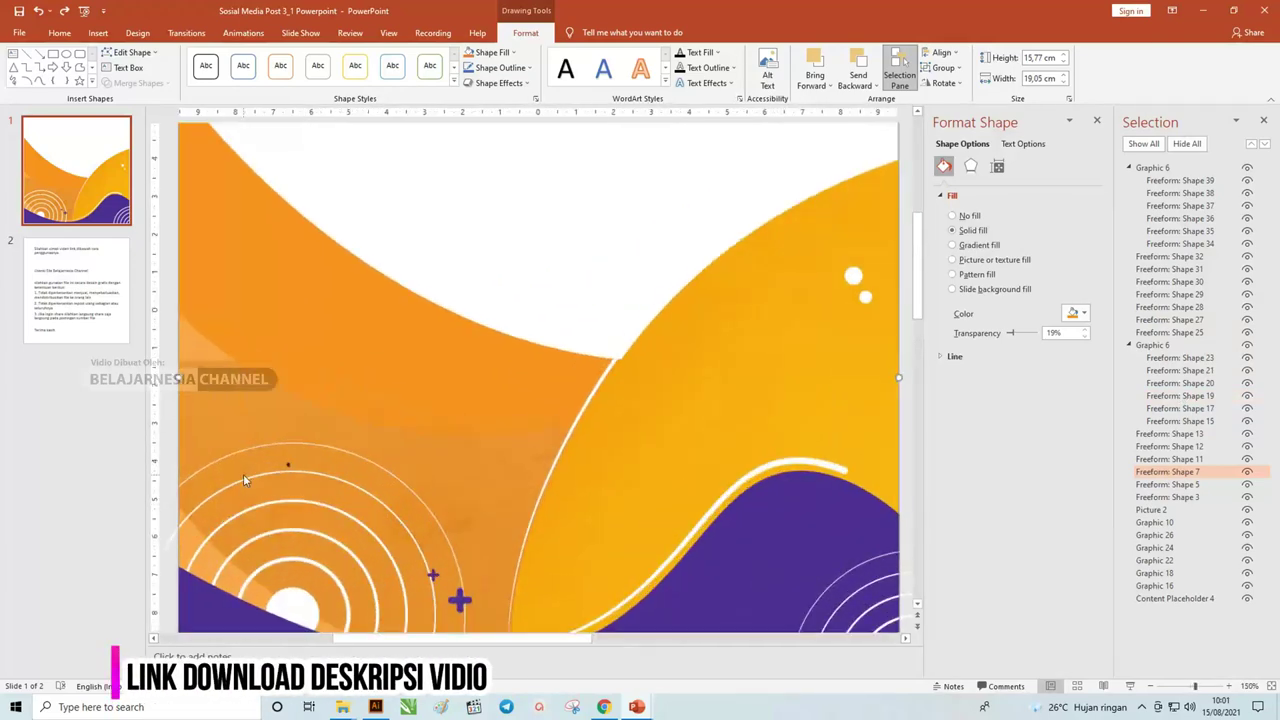
{"action": "scroll", "coordinate": [322, 517], "scroll_direction": "down", "scroll_amount": 5}
{"action": "scroll", "coordinate": [322, 517], "scroll_direction": "up", "scroll_amount": 2}
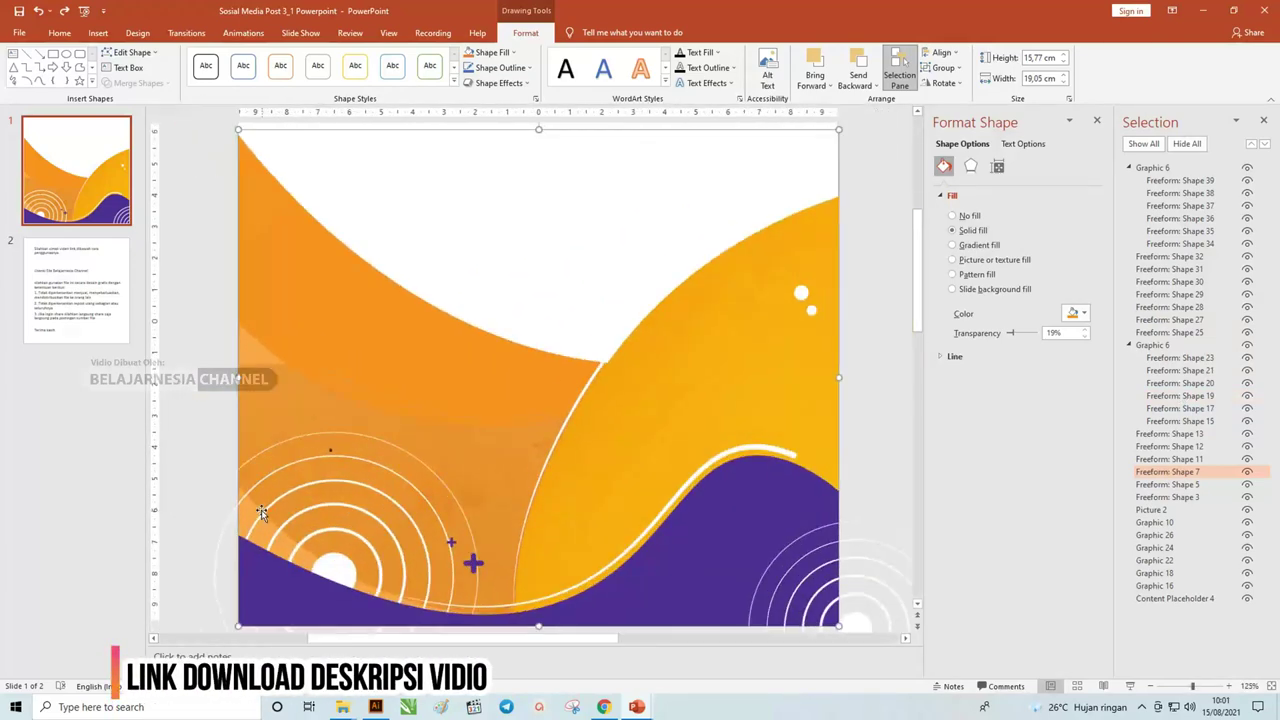
- In the Selection Pane, move Freeform: Shape 3 above Freeform: Shape 7
{"action": "left_click", "coordinate": [1190, 485]}
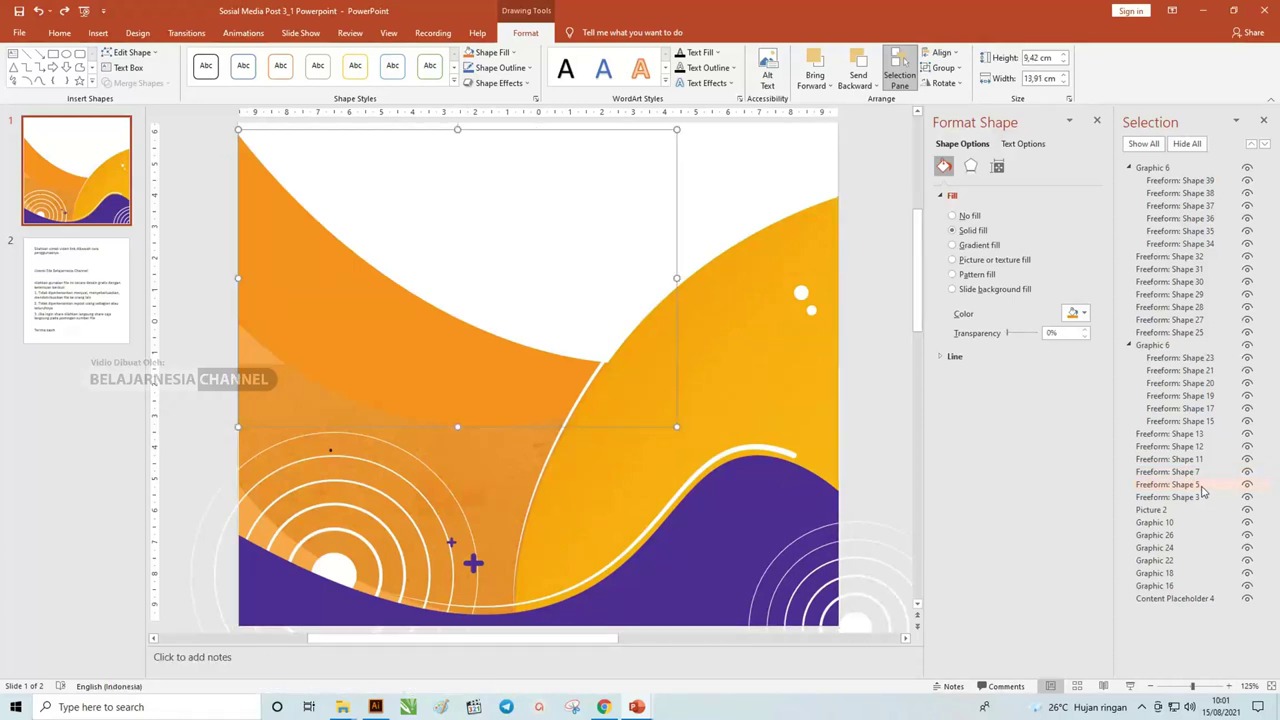
{"action": "left_click", "coordinate": [1200, 497]}
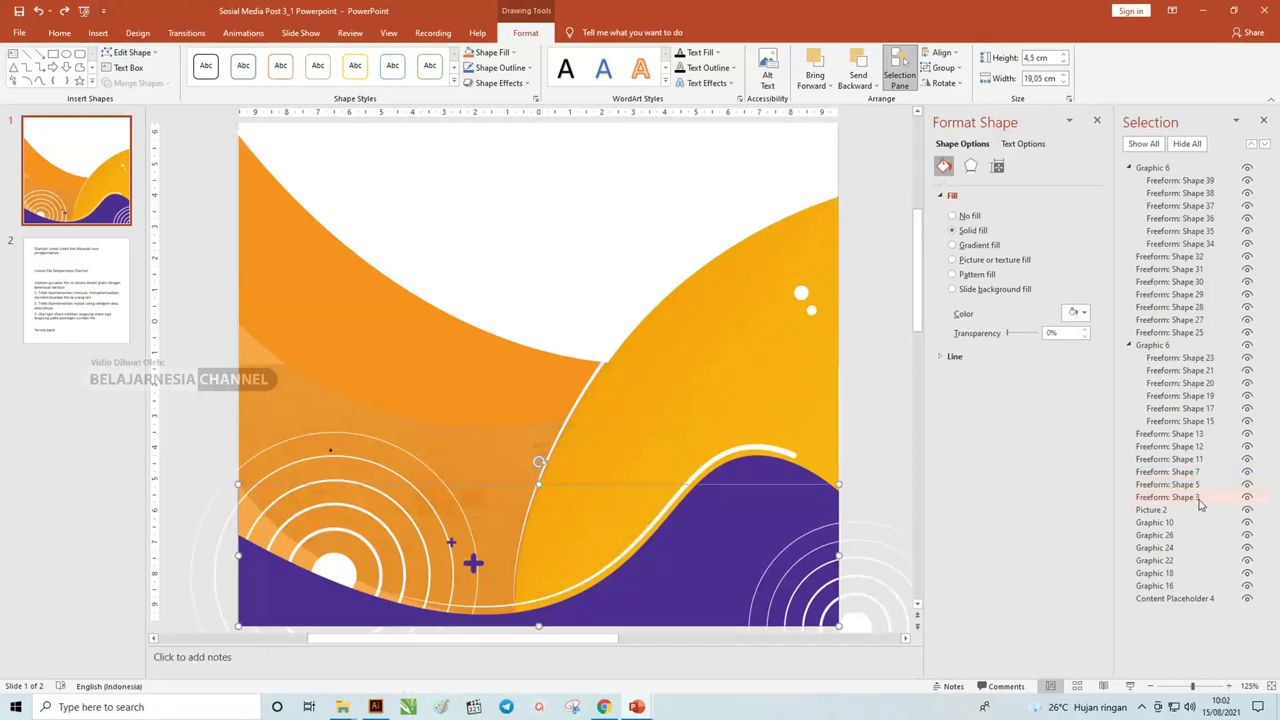
{"action": "left_click_drag", "start_coordinate": [1200, 500], "coordinate": [1185, 474]}
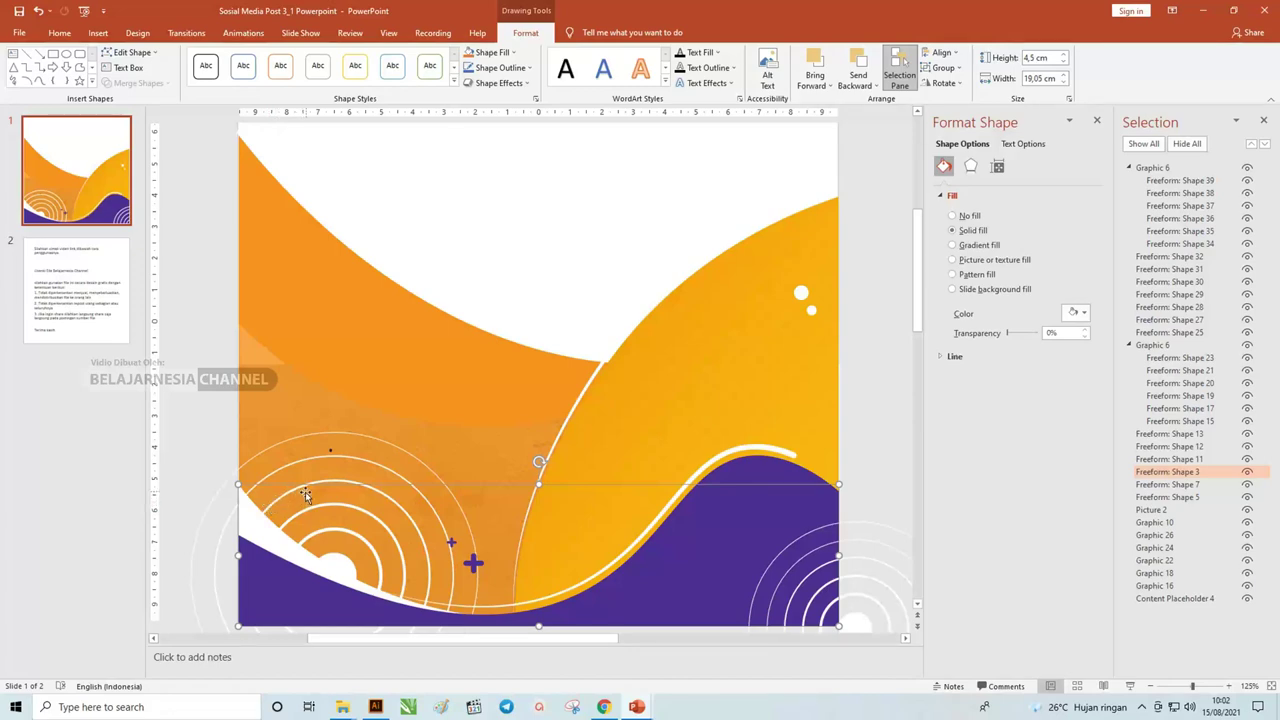
{"action": "scroll", "coordinate": [350, 481], "scroll_direction": "down", "scroll_amount": 5}
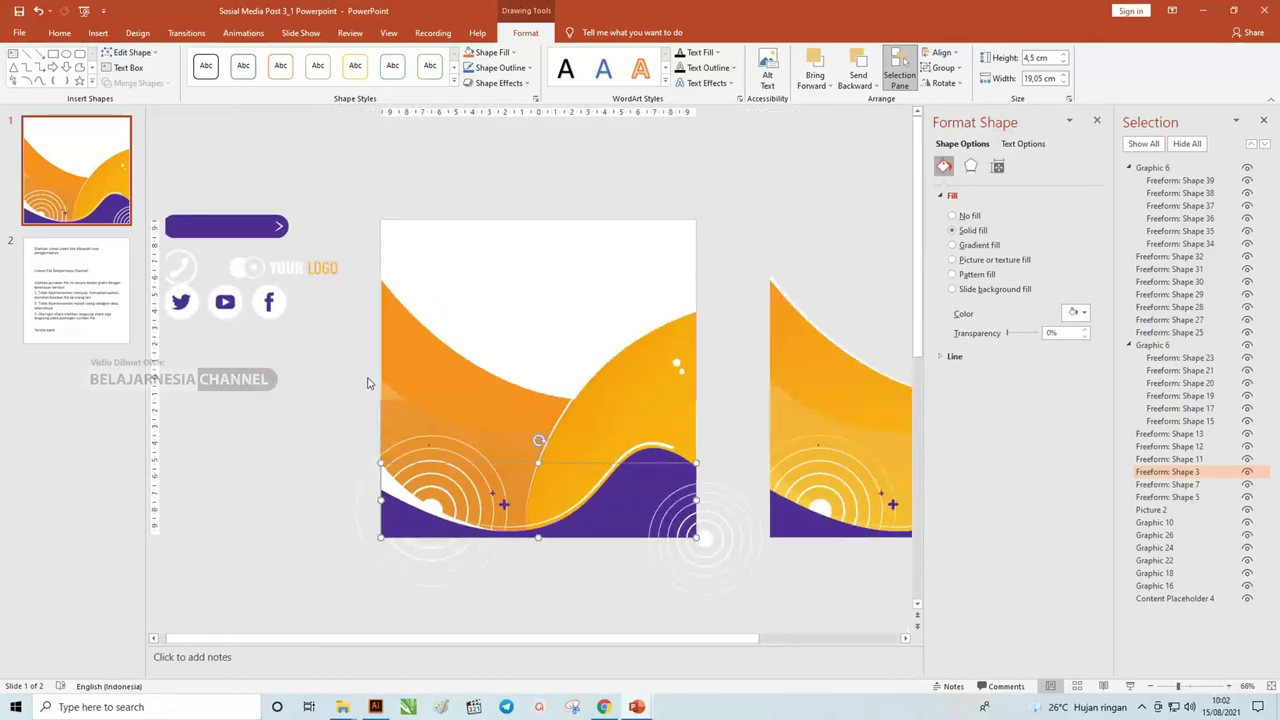
{"action": "scroll", "coordinate": [364, 382], "scroll_direction": "down", "scroll_amount": 2}
{"action": "scroll", "coordinate": [358, 384], "scroll_direction": "up", "scroll_amount": 2}
- Drag the businessman cutout and city-407703_640 photo from the Pictures folder into PowerPoint
{"action": "key", "text": "alt+Tab"}
{"action": "key", "text": "Tab"}
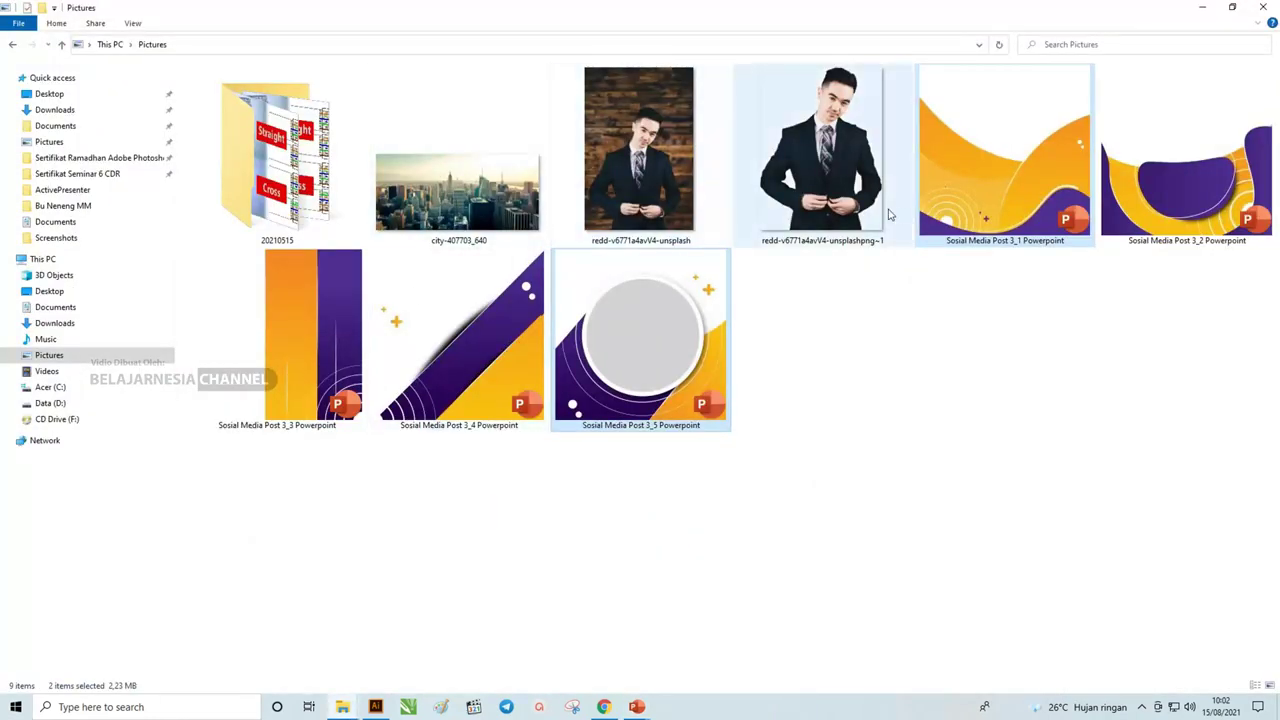
{"action": "left_click", "coordinate": [820, 200]}
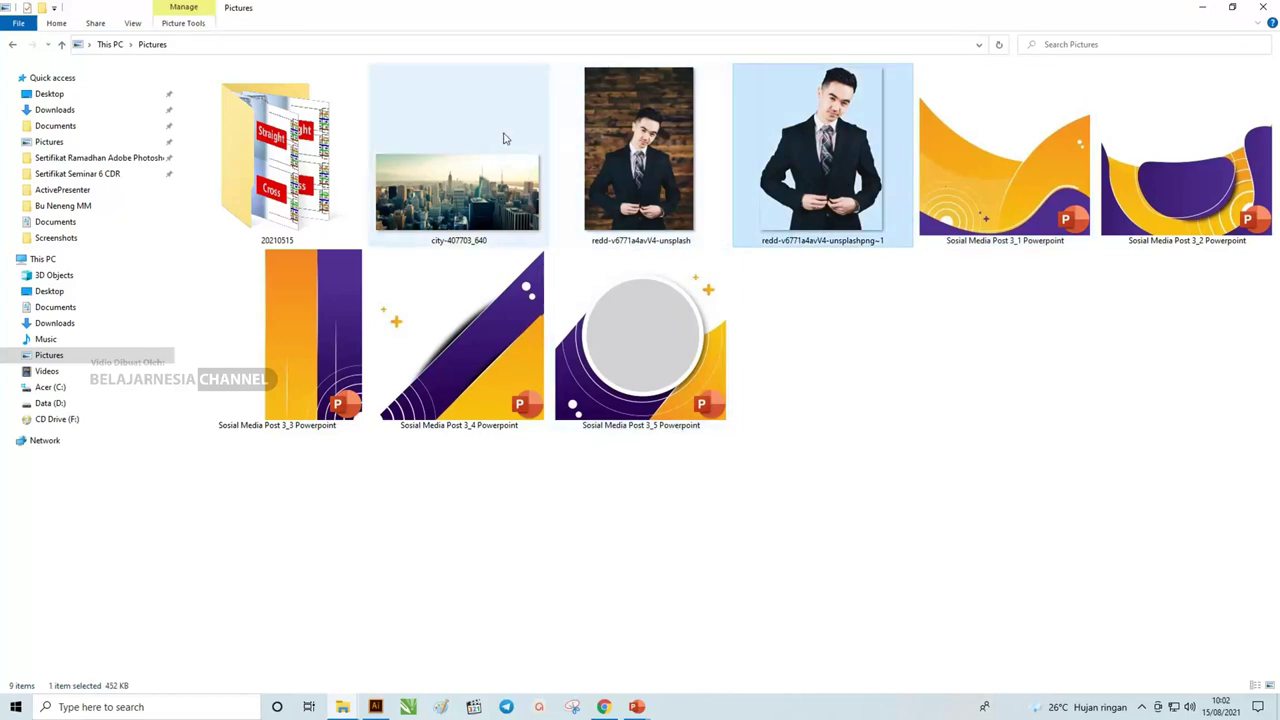
{"action": "left_click", "coordinate": [450, 205], "text": "ctrl"}
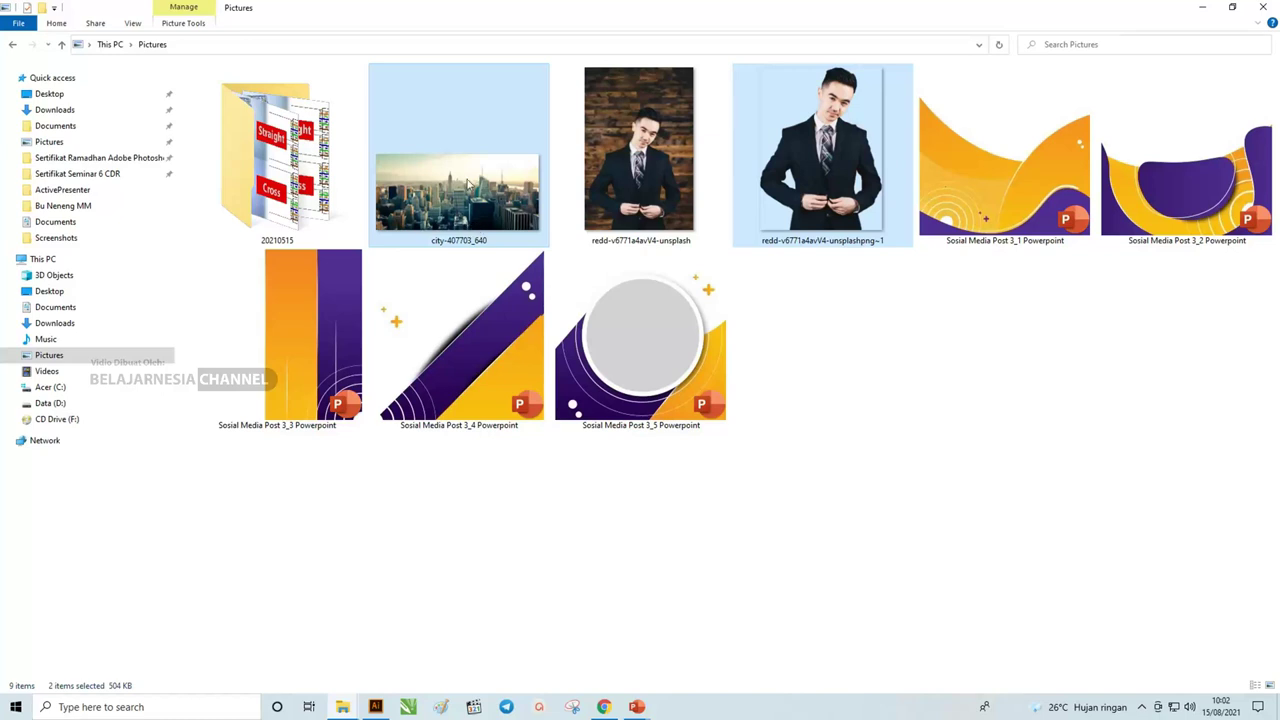
{"action": "left_click_drag", "start_coordinate": [466, 183], "coordinate": [663, 620]}
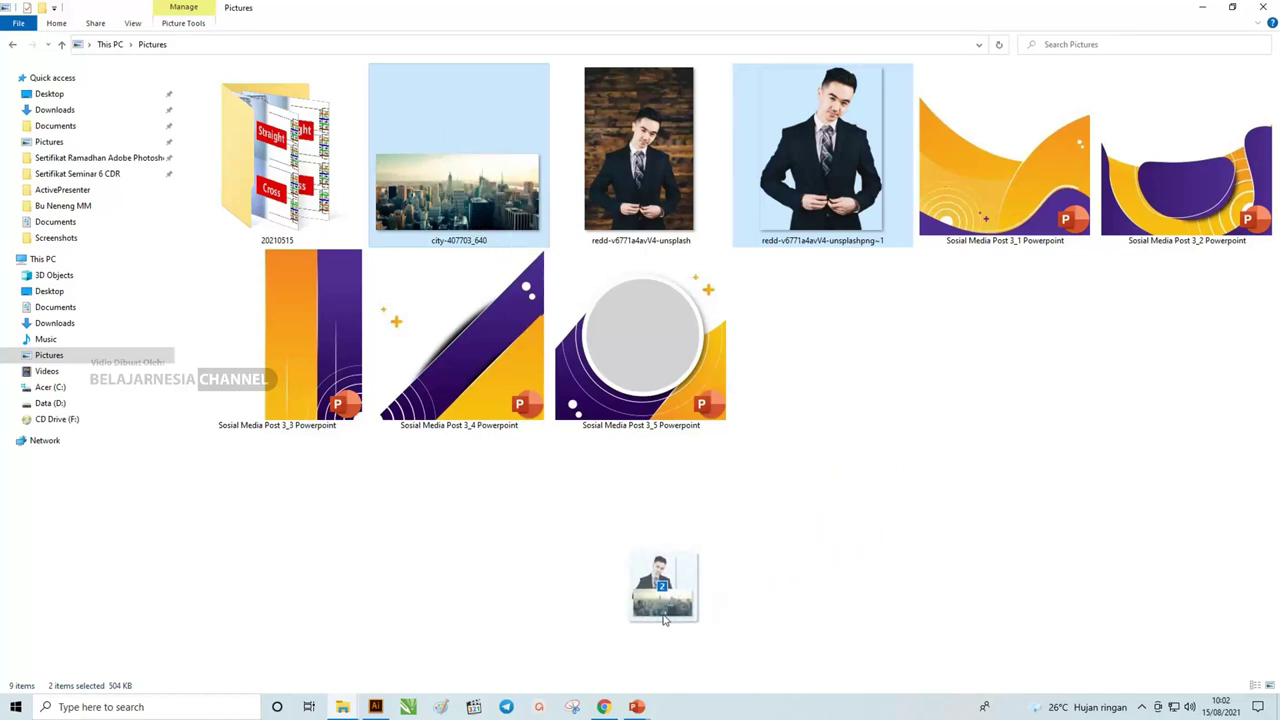
{"action": "mouse_move", "coordinate": [663, 620]}
{"action": "left_mouse_down"}
{"action": "mouse_move", "coordinate": [665, 681]}
{"action": "mouse_move", "coordinate": [571, 653]}
{"action": "mouse_move", "coordinate": [780, 214]}
{"action": "left_mouse_up"}
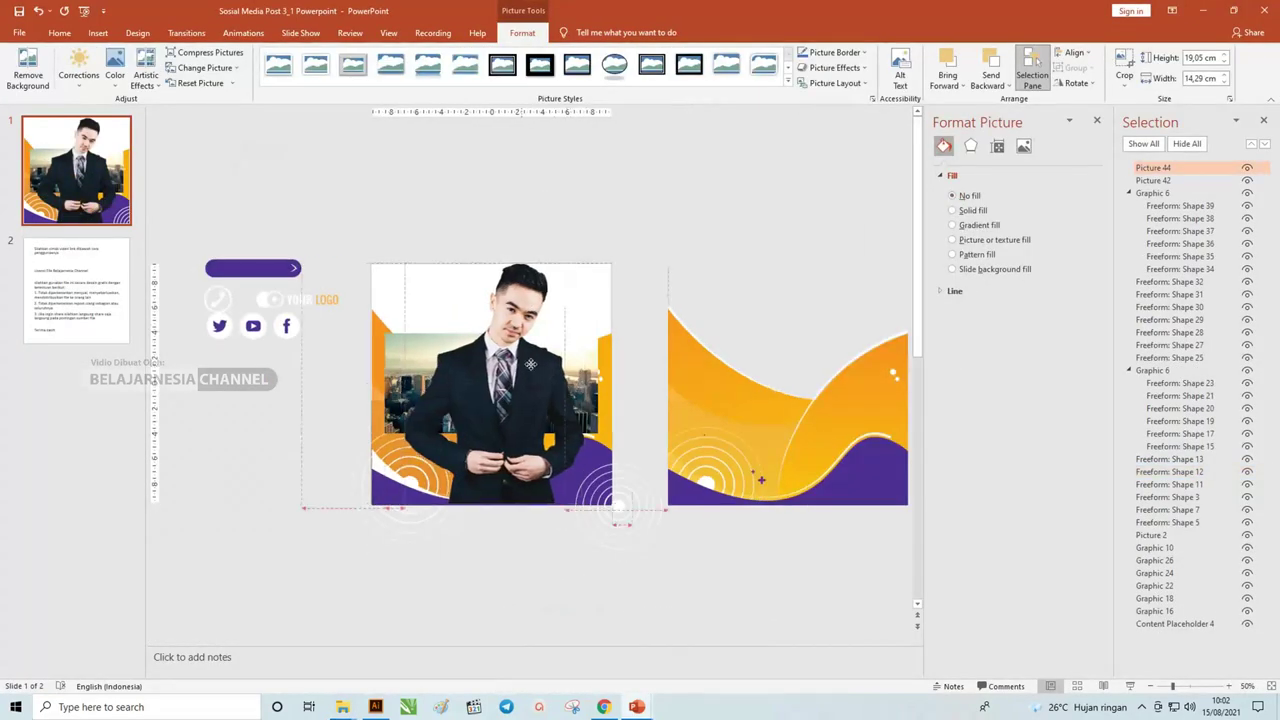
- Set the businessman aside, enlarge the city photo over the left design, and send it to the bottom
{"action": "left_click_drag", "start_coordinate": [588, 285], "coordinate": [828, 163]}
{"action": "left_click", "coordinate": [548, 375]}
{"action": "left_click_drag", "start_coordinate": [548, 375], "coordinate": [530, 296]}
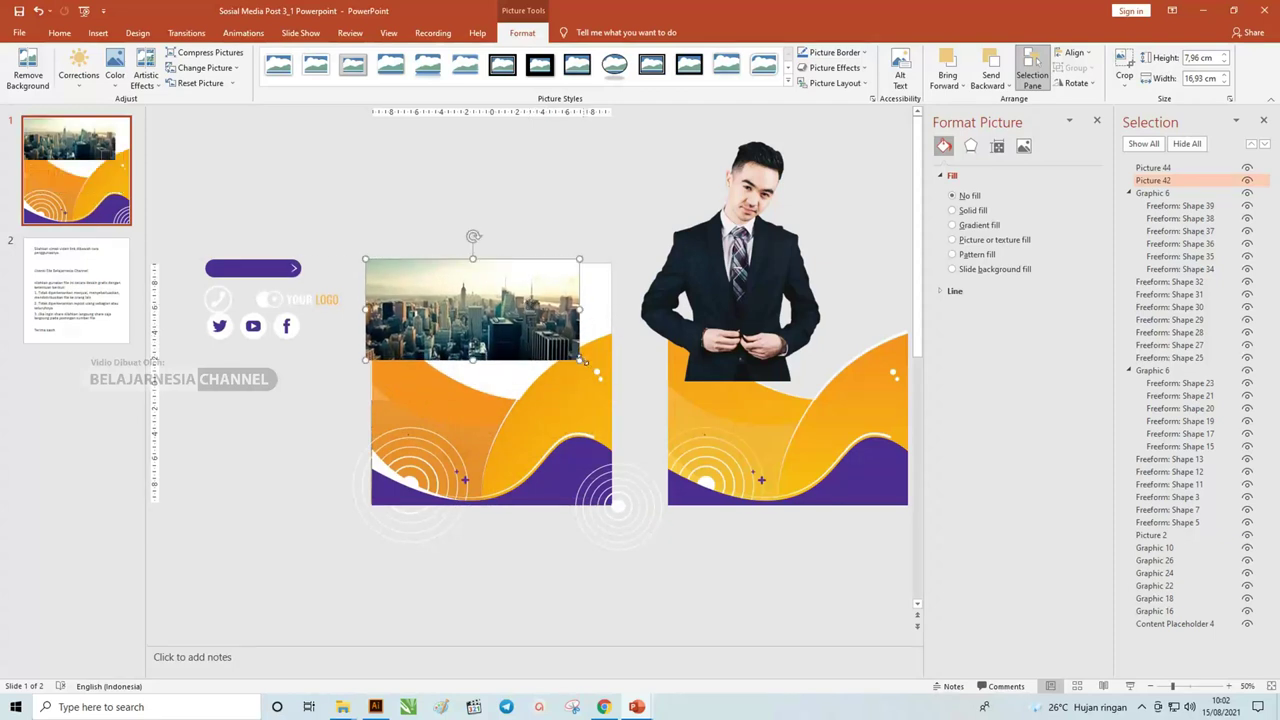
{"action": "mouse_move", "coordinate": [581, 360]}
{"action": "left_mouse_down"}
{"action": "mouse_move", "coordinate": [716, 446]}
{"action": "mouse_move", "coordinate": [689, 438]}
{"action": "left_mouse_up"}
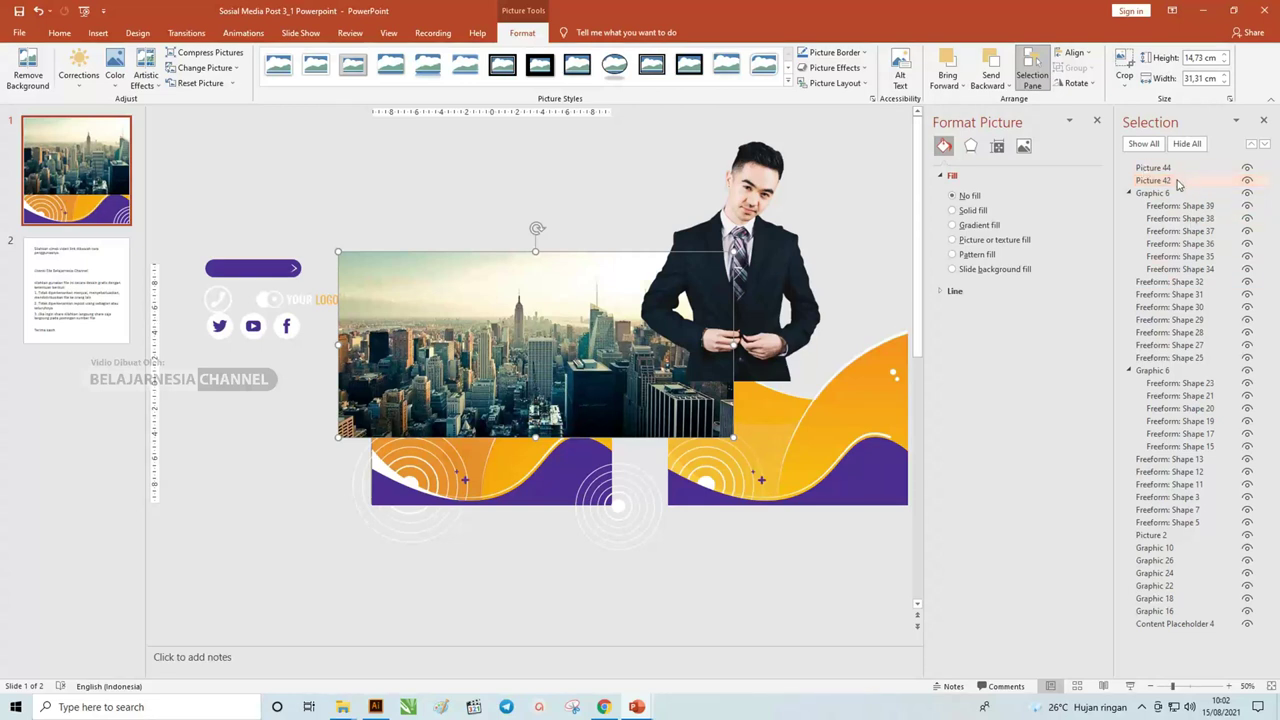
{"action": "left_click_drag", "start_coordinate": [1177, 186], "coordinate": [1193, 630]}
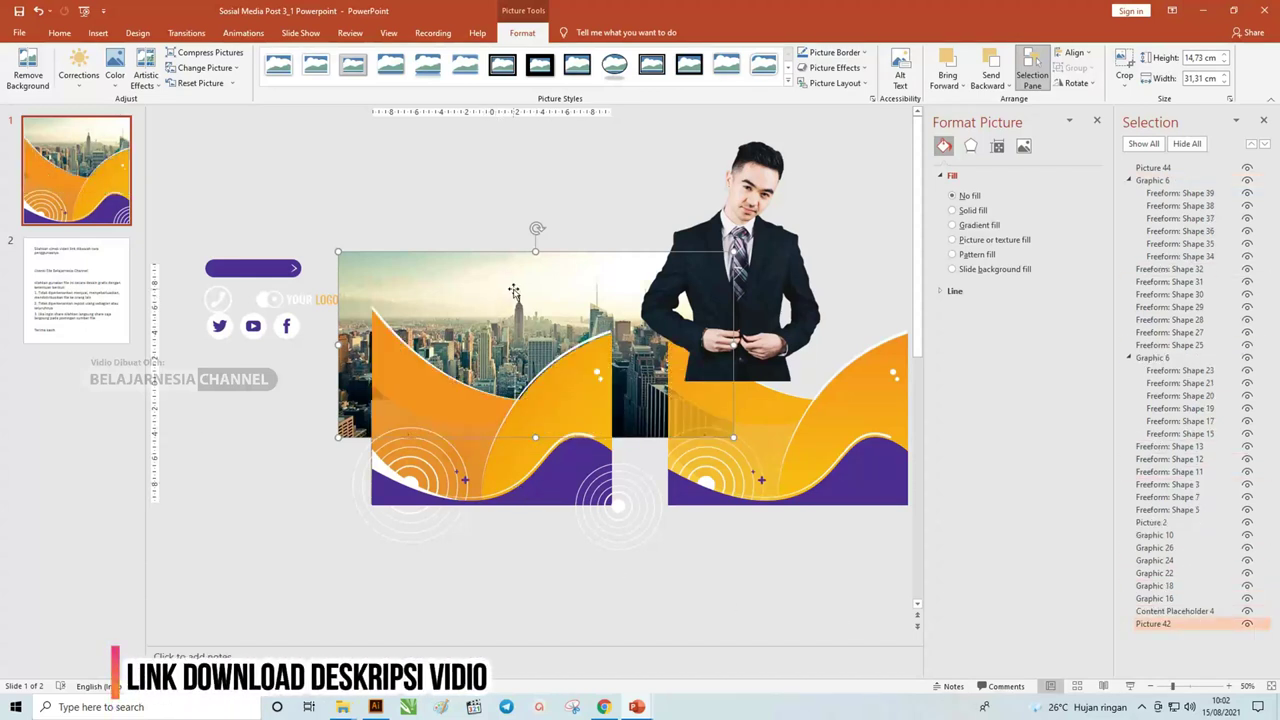
{"action": "mouse_move", "coordinate": [537, 268]}
{"action": "left_mouse_down"}
{"action": "mouse_move", "coordinate": [542, 298]}
{"action": "mouse_move", "coordinate": [541, 275]}
{"action": "left_mouse_up"}
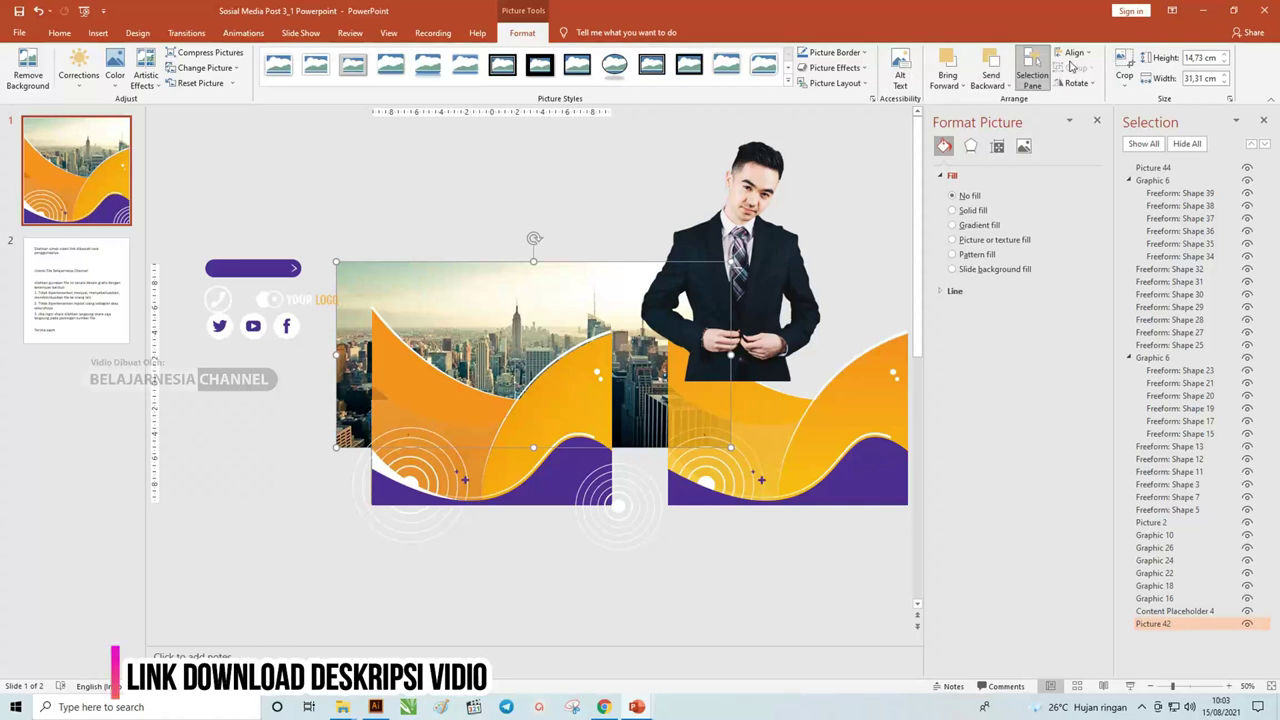
- Crop the city photo's left and right sides to 14,73 × 19,08 cm to match the design width
{"action": "left_click", "coordinate": [1124, 65]}
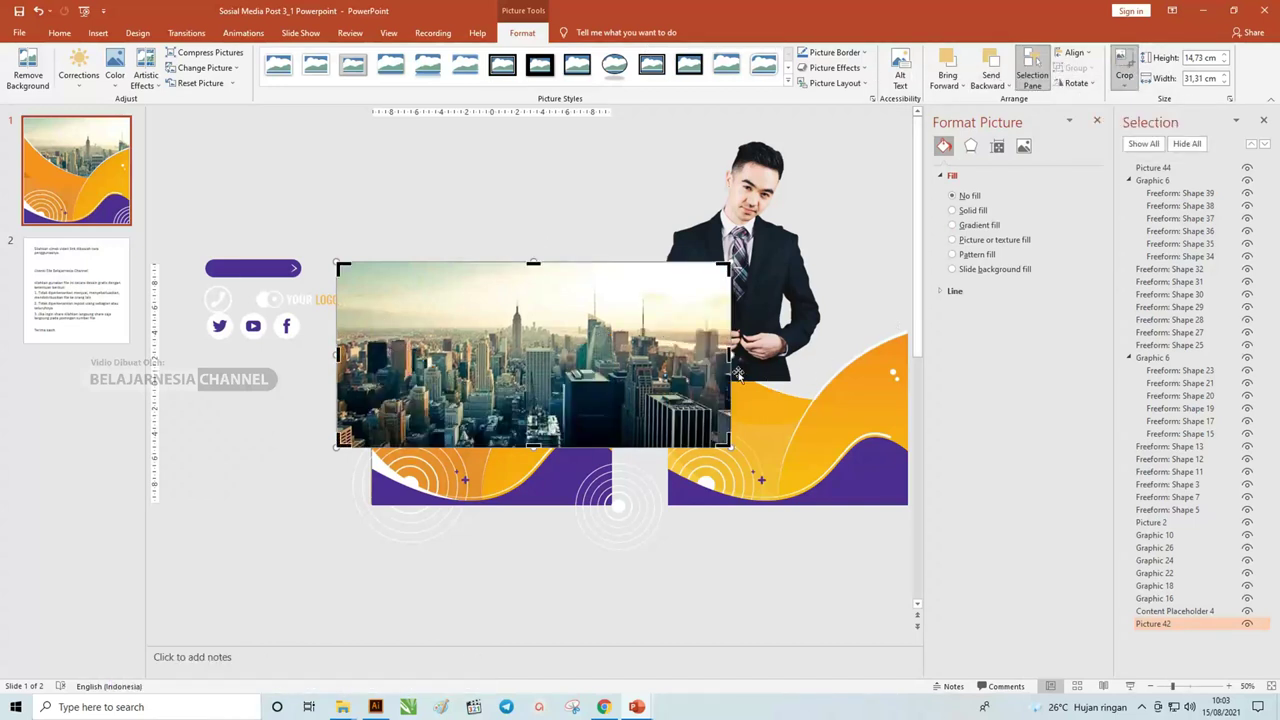
{"action": "left_click_drag", "start_coordinate": [731, 358], "coordinate": [613, 373]}
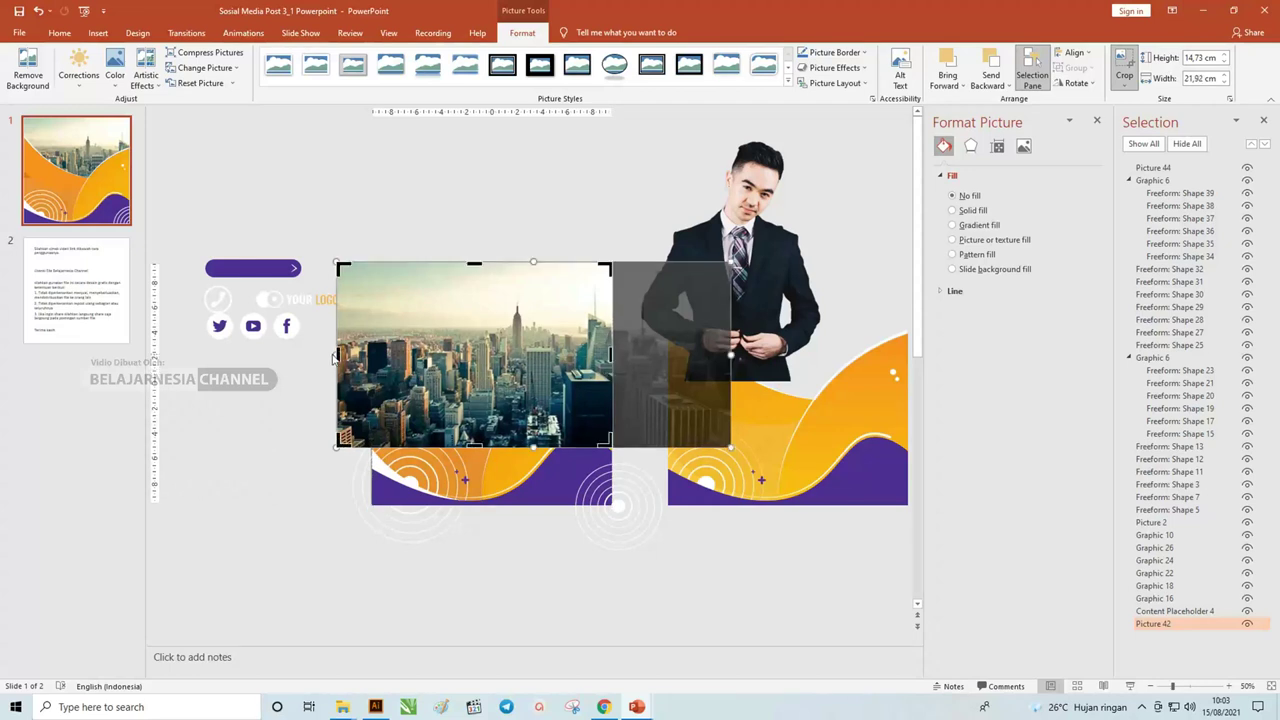
{"action": "left_click_drag", "start_coordinate": [337, 354], "coordinate": [373, 354]}
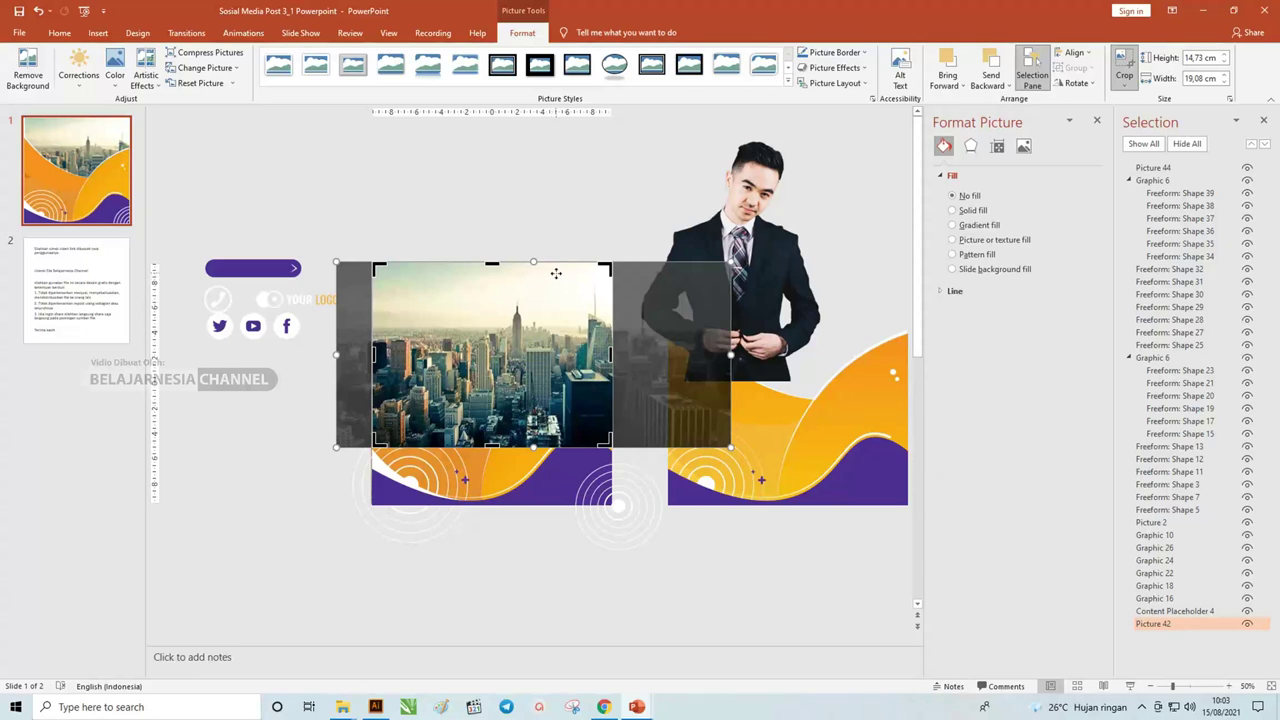
{"action": "left_click", "coordinate": [606, 197]}
{"action": "left_click", "coordinate": [579, 291]}
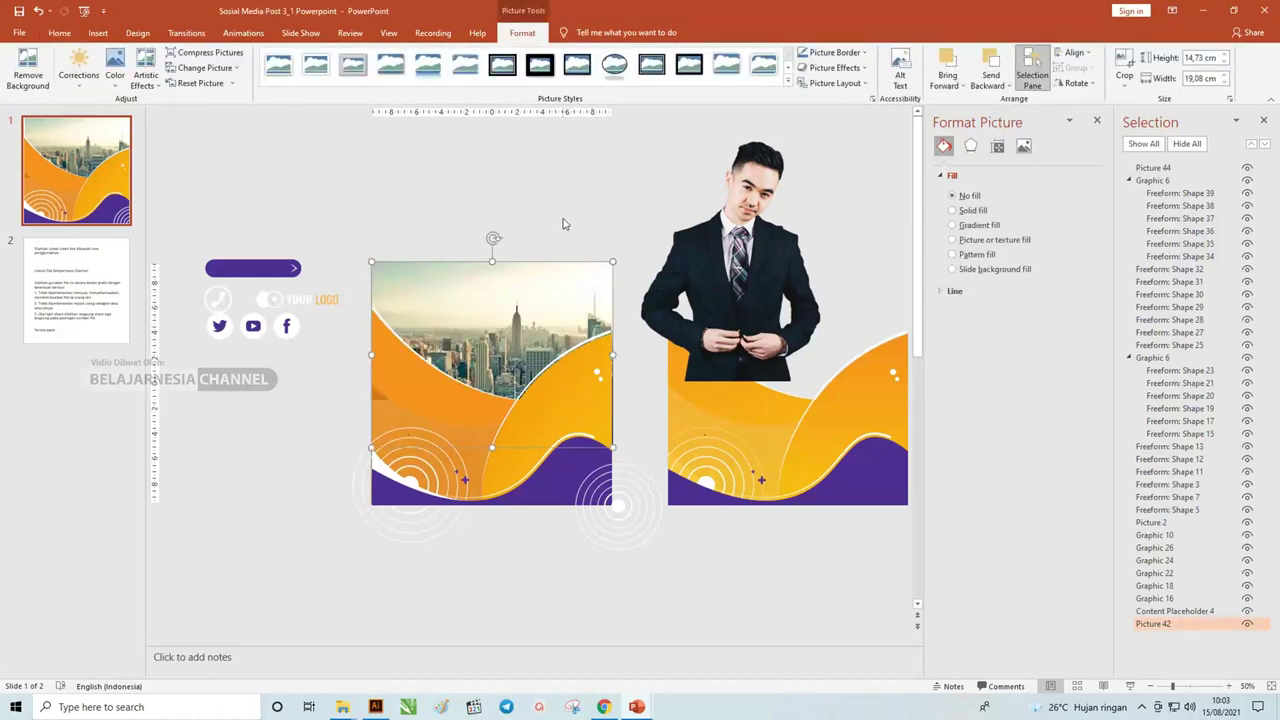
{"action": "left_click", "coordinate": [98, 32]}
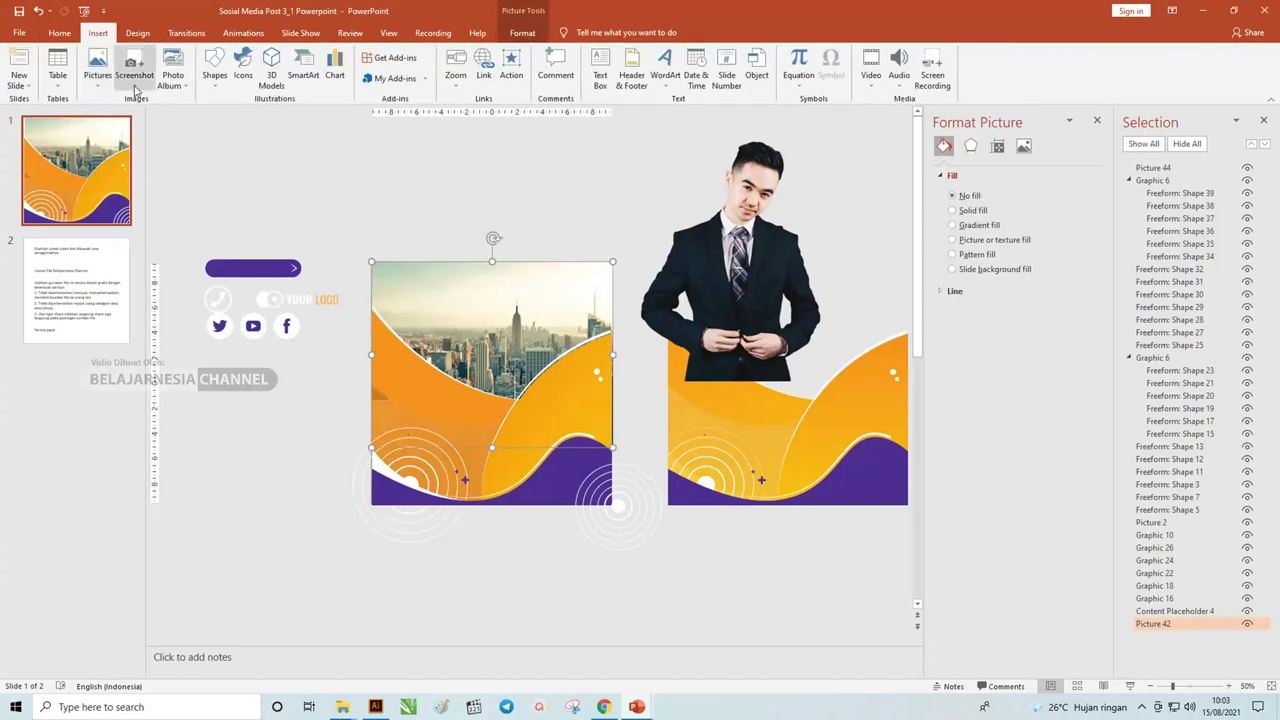
- Draw a black rectangle over the city photo, layer it just above the photo, and set 22% transparency
{"action": "left_click", "coordinate": [214, 80]}
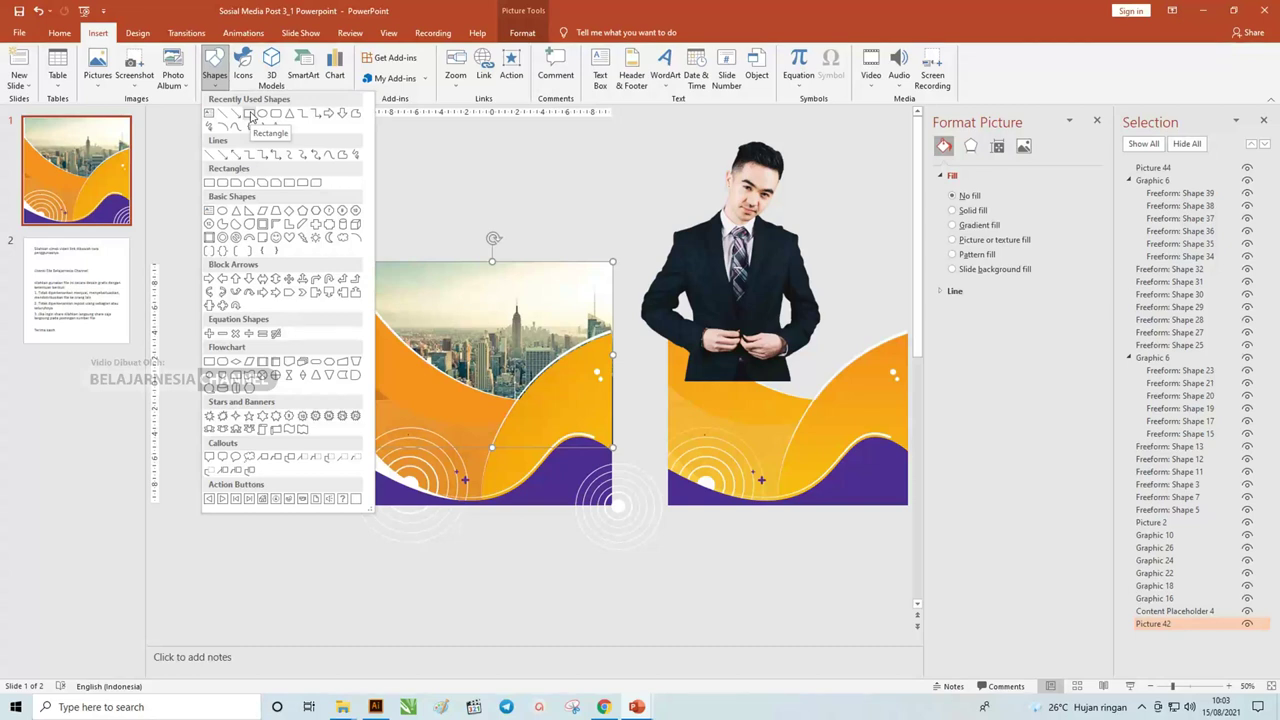
{"action": "left_click", "coordinate": [250, 115]}
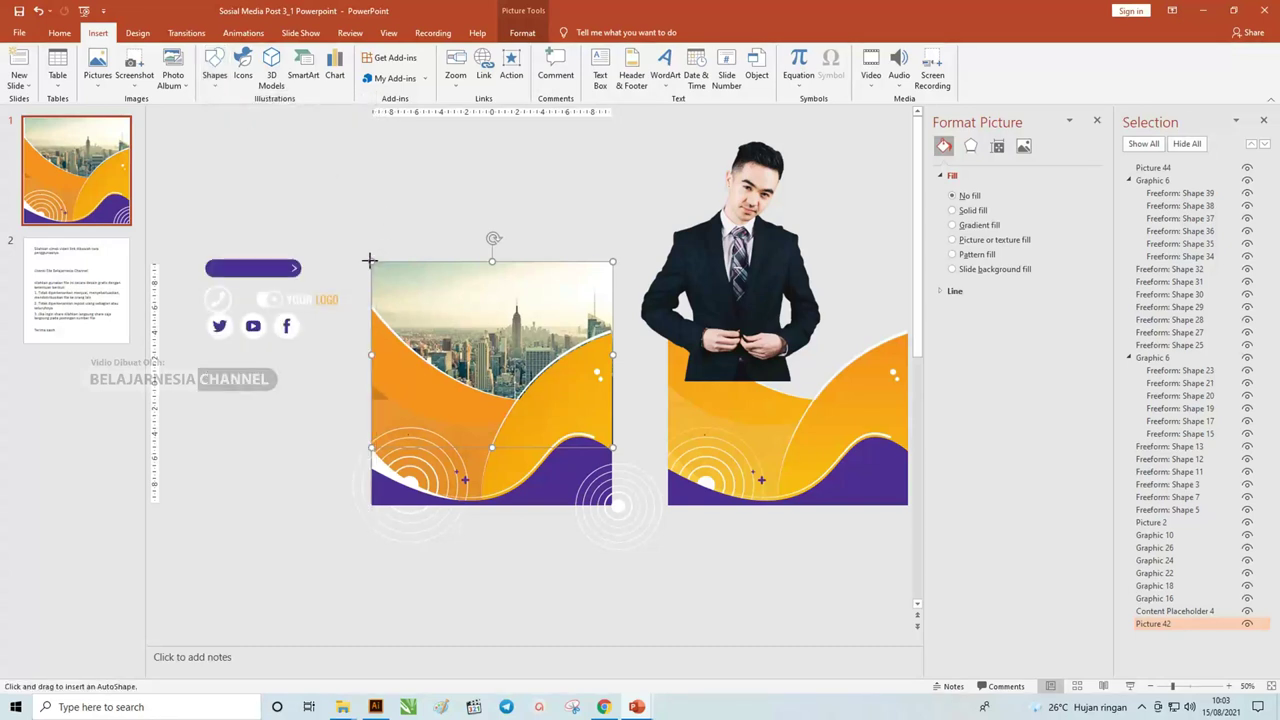
{"action": "left_click_drag", "start_coordinate": [373, 261], "coordinate": [612, 449]}
{"action": "left_click", "coordinate": [485, 53]}
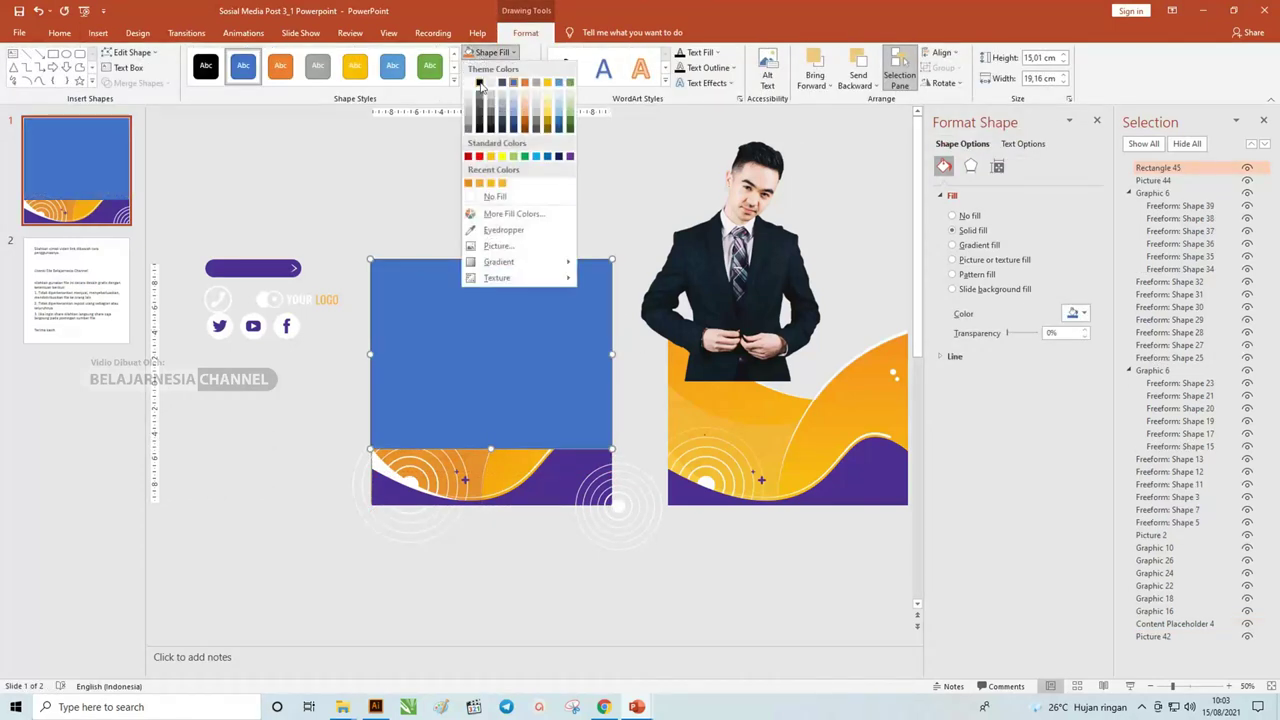
{"action": "left_click", "coordinate": [483, 88]}
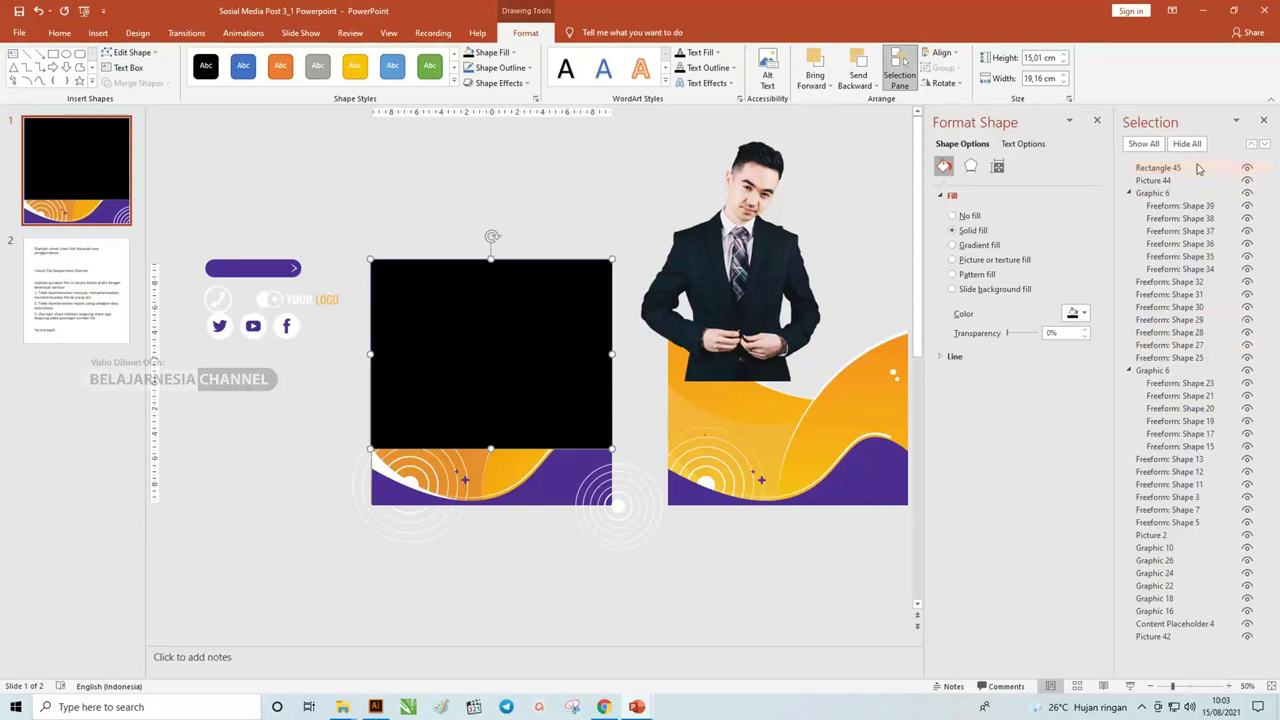
{"action": "left_click_drag", "start_coordinate": [1185, 170], "coordinate": [1192, 634]}
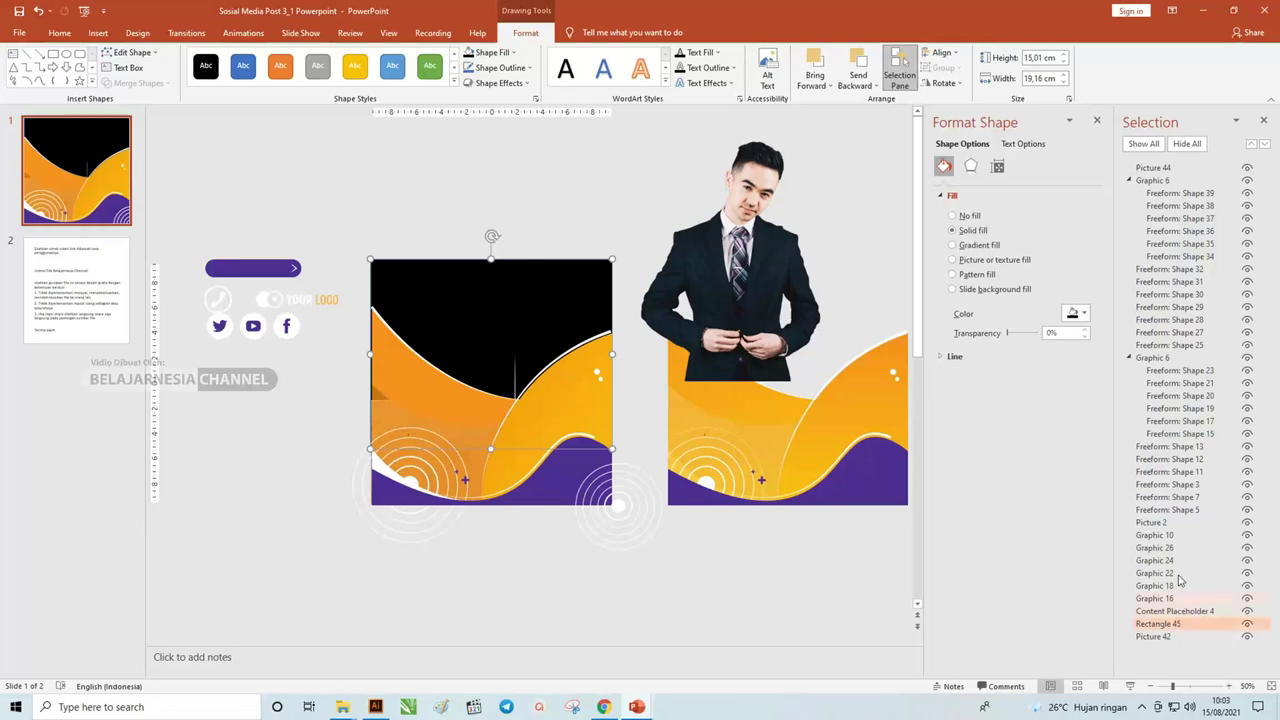
{"action": "left_click_drag", "start_coordinate": [1009, 340], "coordinate": [1015, 343]}
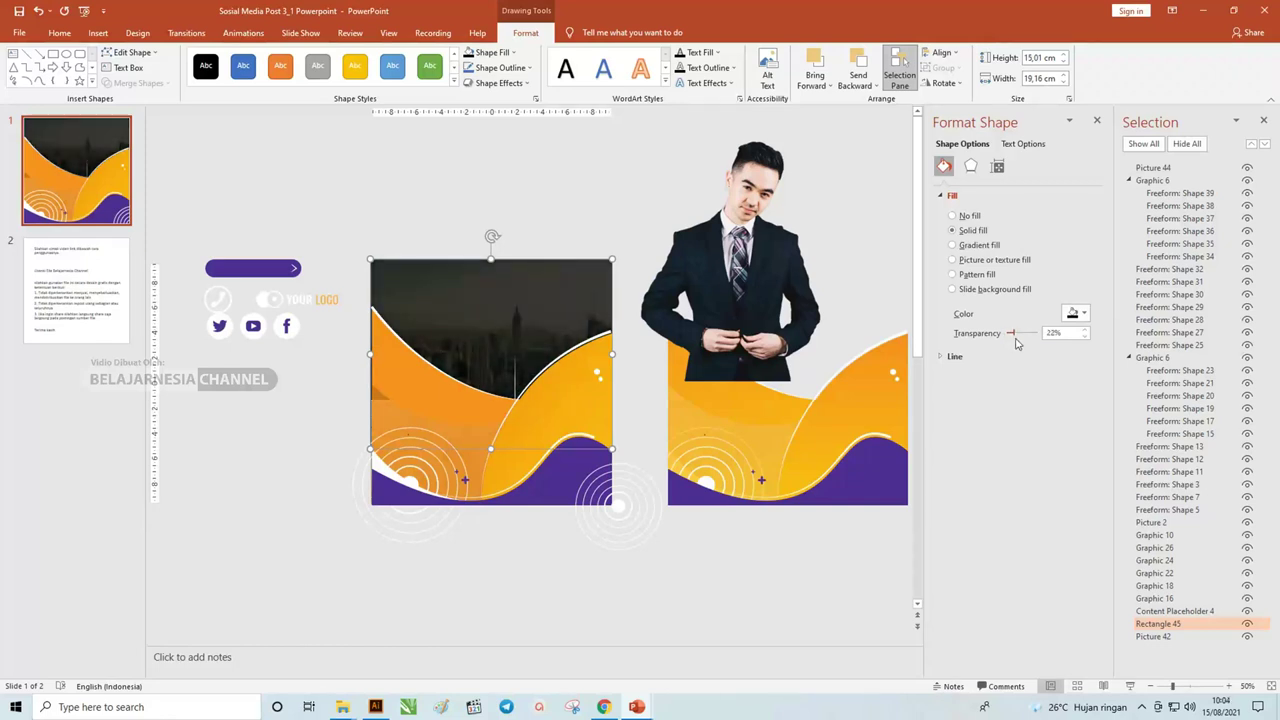
- Move and slightly shrink the businessman onto the left design, layering him below Freeform: Shape 34
{"action": "left_click", "coordinate": [757, 283]}
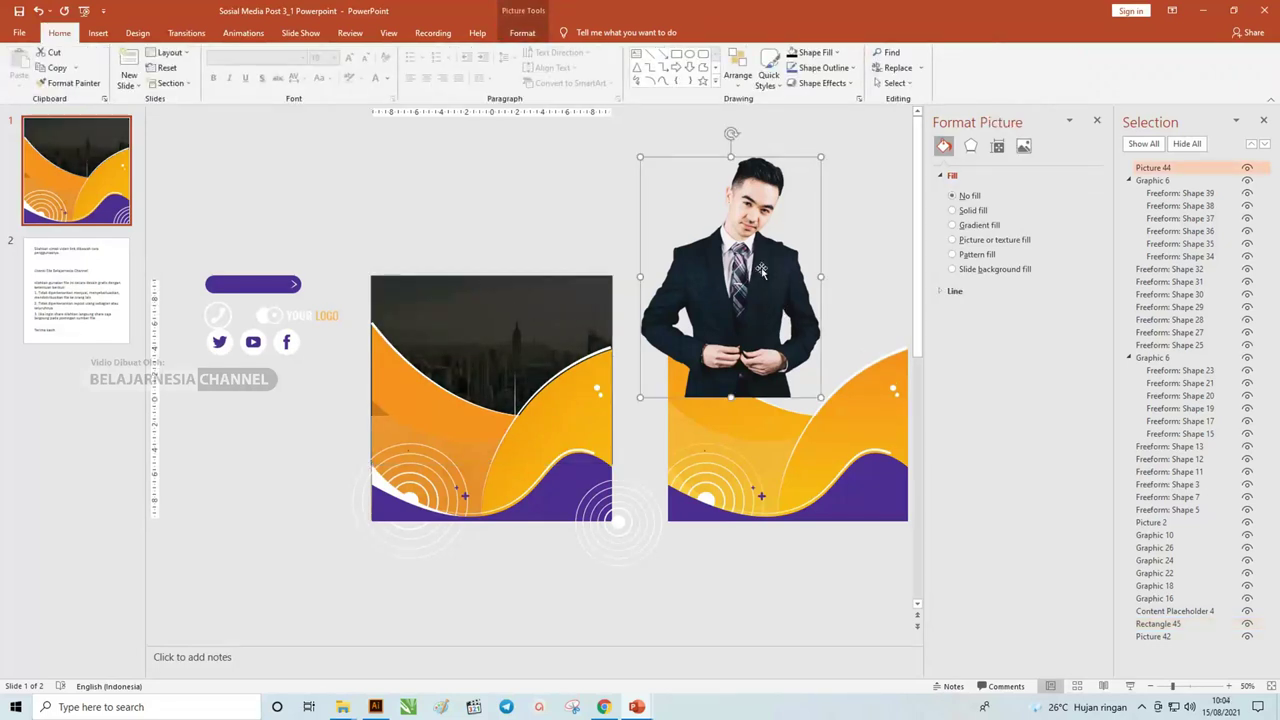
{"action": "mouse_move", "coordinate": [761, 270]}
{"action": "left_mouse_down"}
{"action": "mouse_move", "coordinate": [581, 335]}
{"action": "mouse_move", "coordinate": [546, 376]}
{"action": "left_mouse_up"}
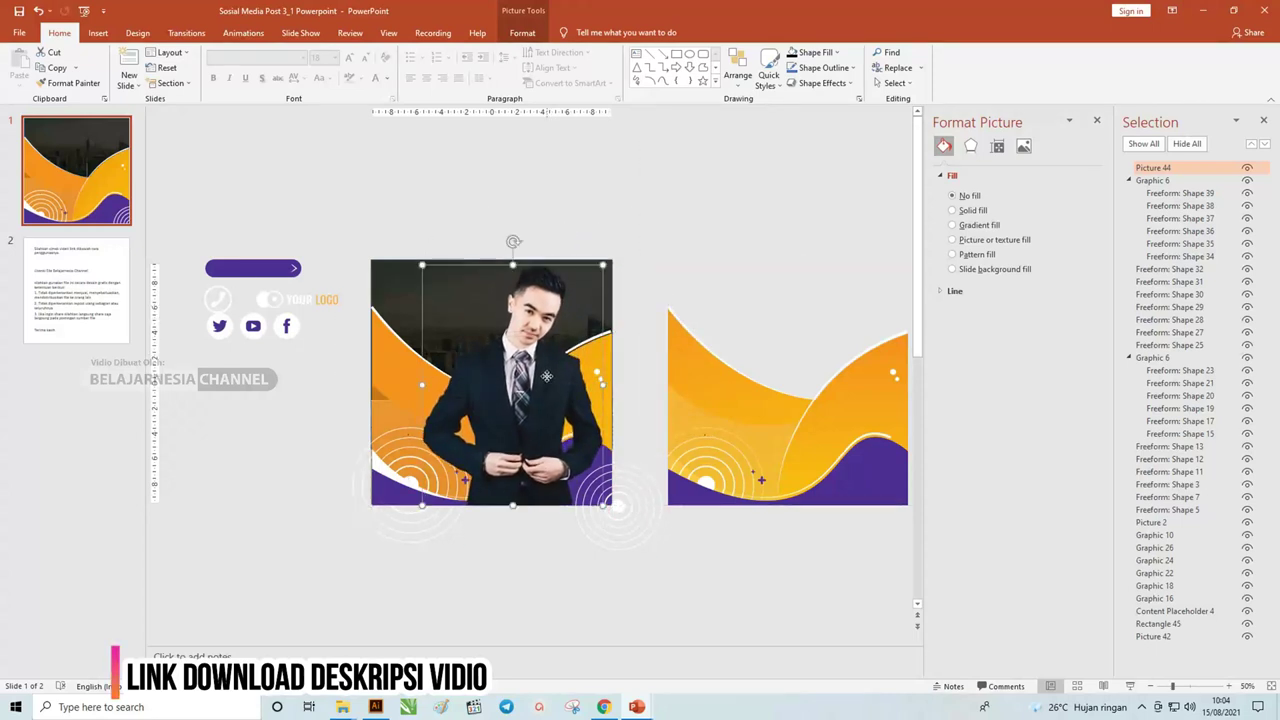
{"action": "left_click_drag", "start_coordinate": [605, 263], "coordinate": [581, 300]}
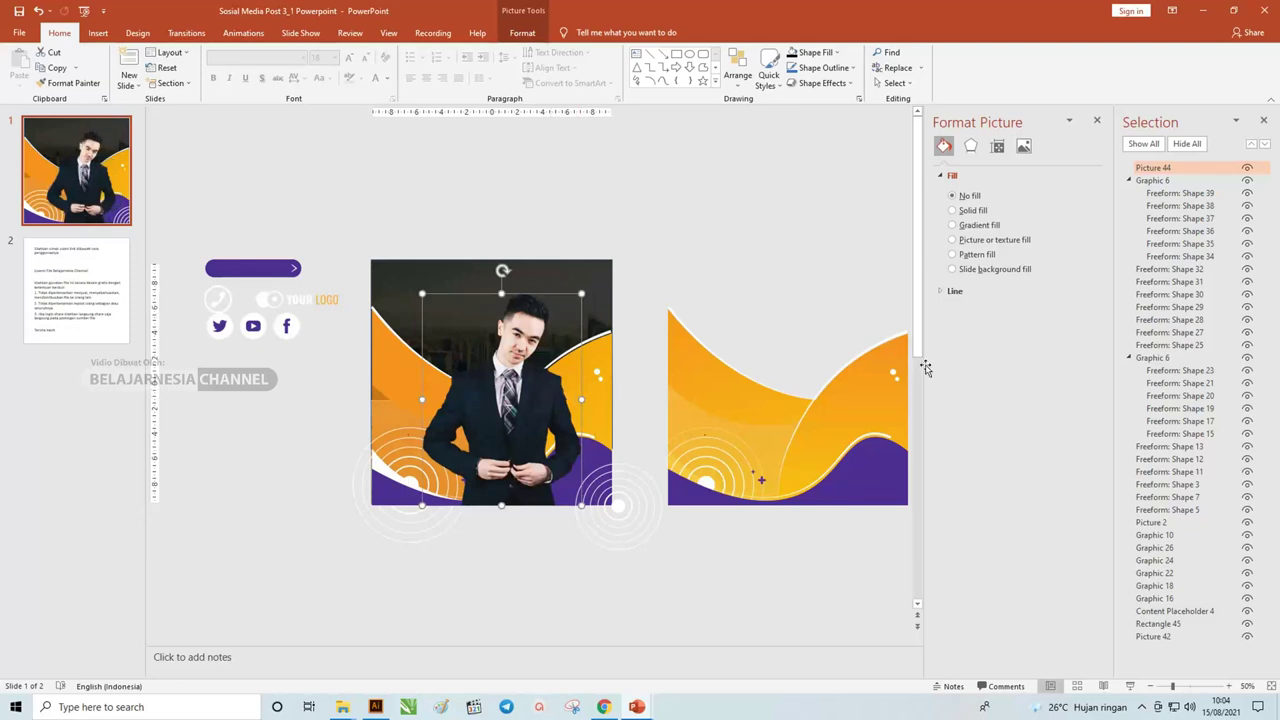
{"action": "left_click_drag", "start_coordinate": [1200, 168], "coordinate": [1183, 352]}
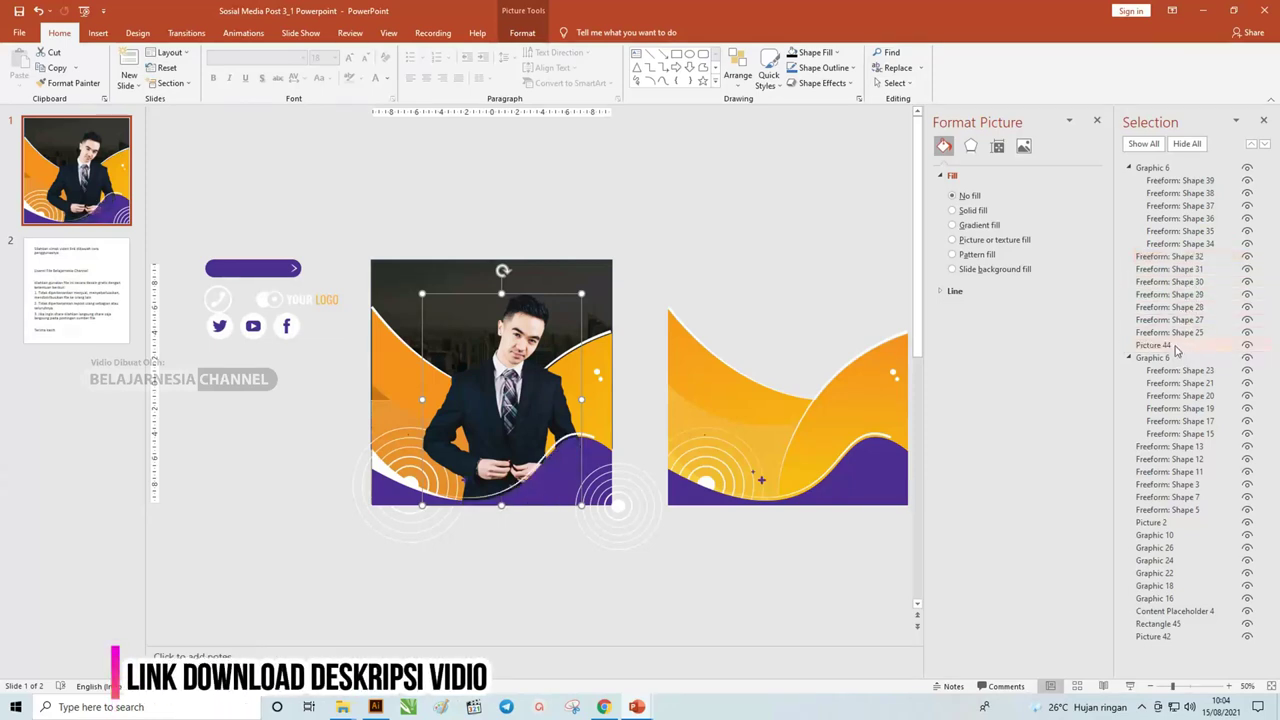
{"action": "left_click", "coordinate": [674, 243]}
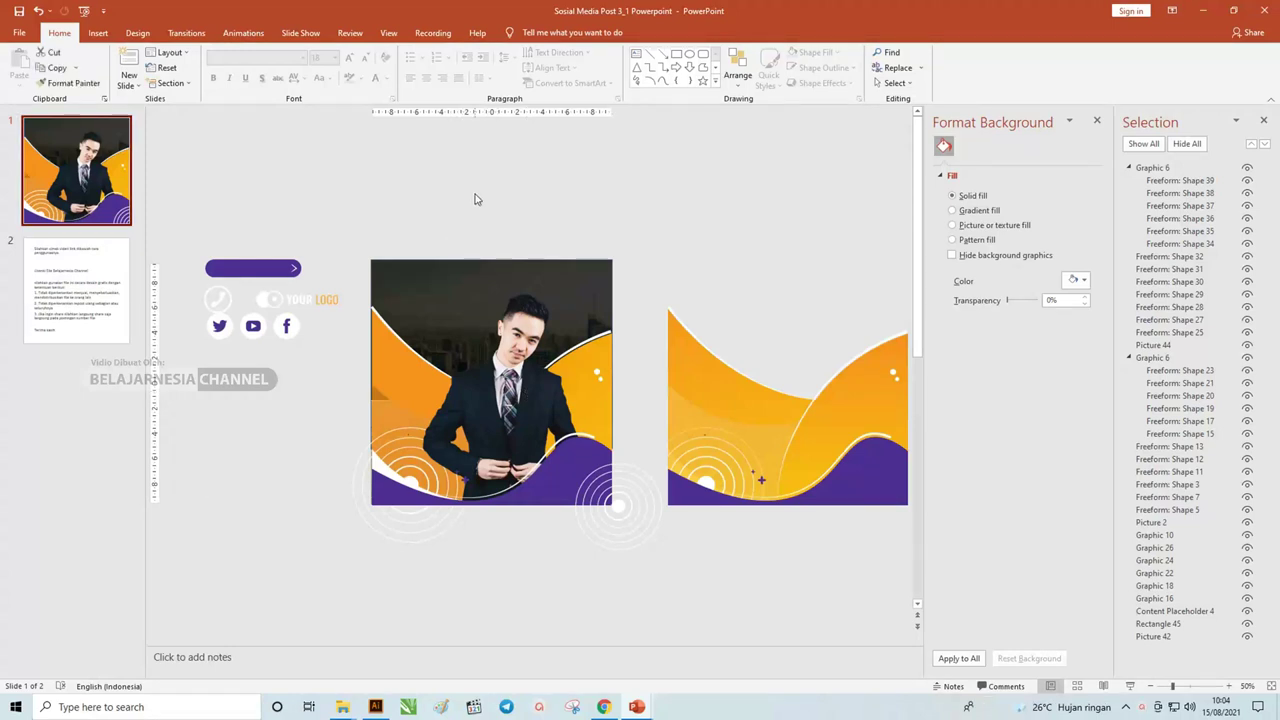
- Bring the purple bar and social icons to the front and place them at the photo's top-left
{"action": "left_click_drag", "start_coordinate": [312, 302], "coordinate": [579, 278]}
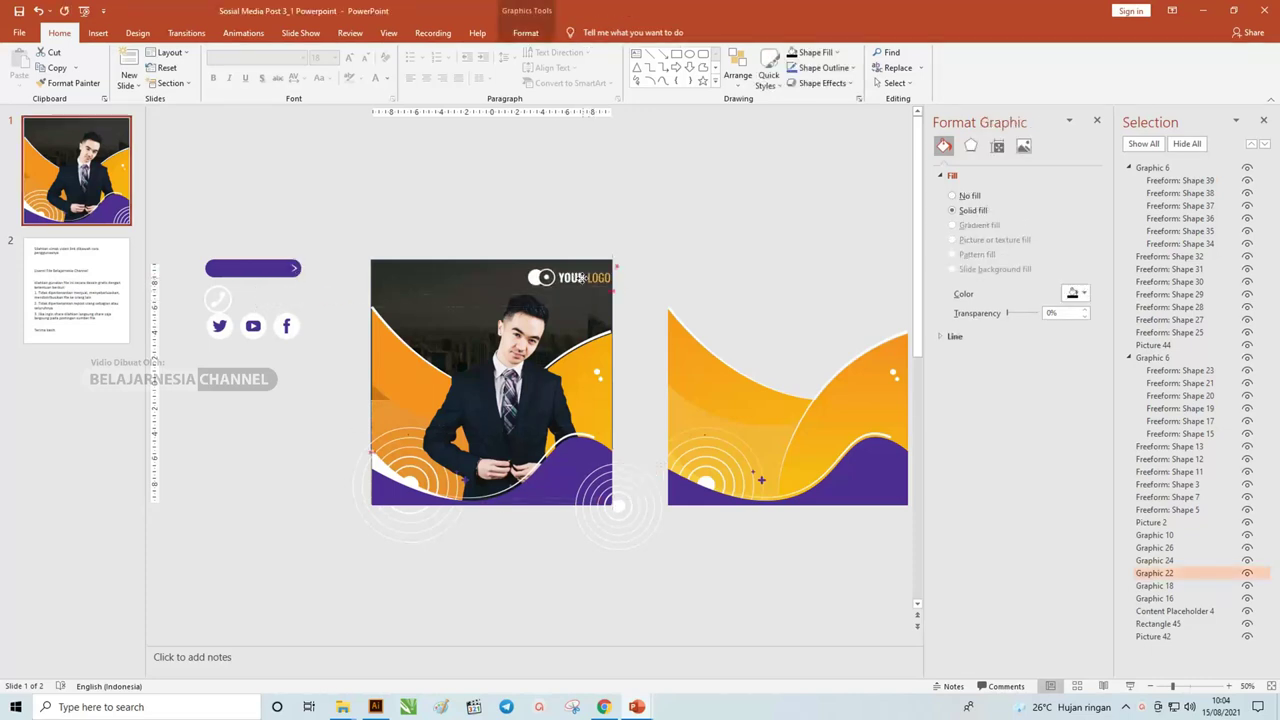
{"action": "mouse_move", "coordinate": [283, 270]}
{"action": "left_mouse_down"}
{"action": "mouse_move", "coordinate": [535, 488]}
{"action": "mouse_move", "coordinate": [270, 289]}
{"action": "left_mouse_up"}
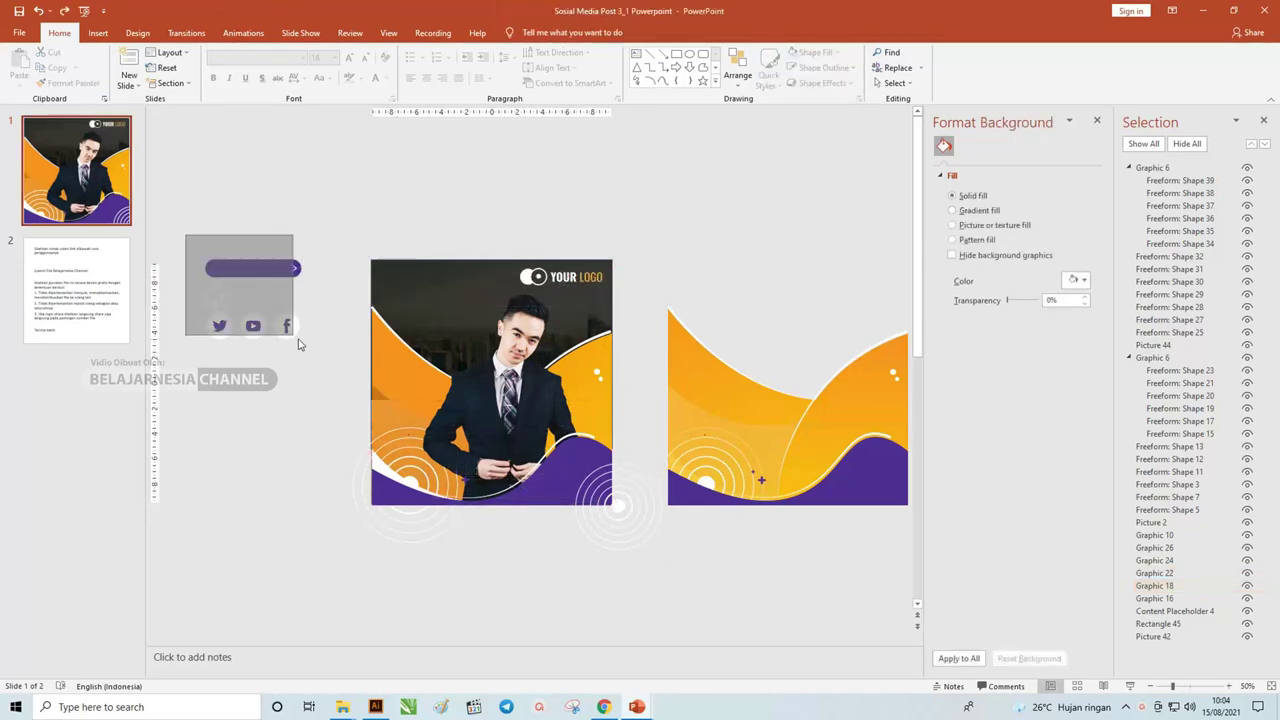
{"action": "left_click_drag", "start_coordinate": [185, 242], "coordinate": [330, 358]}
{"action": "right_click", "coordinate": [268, 264]}
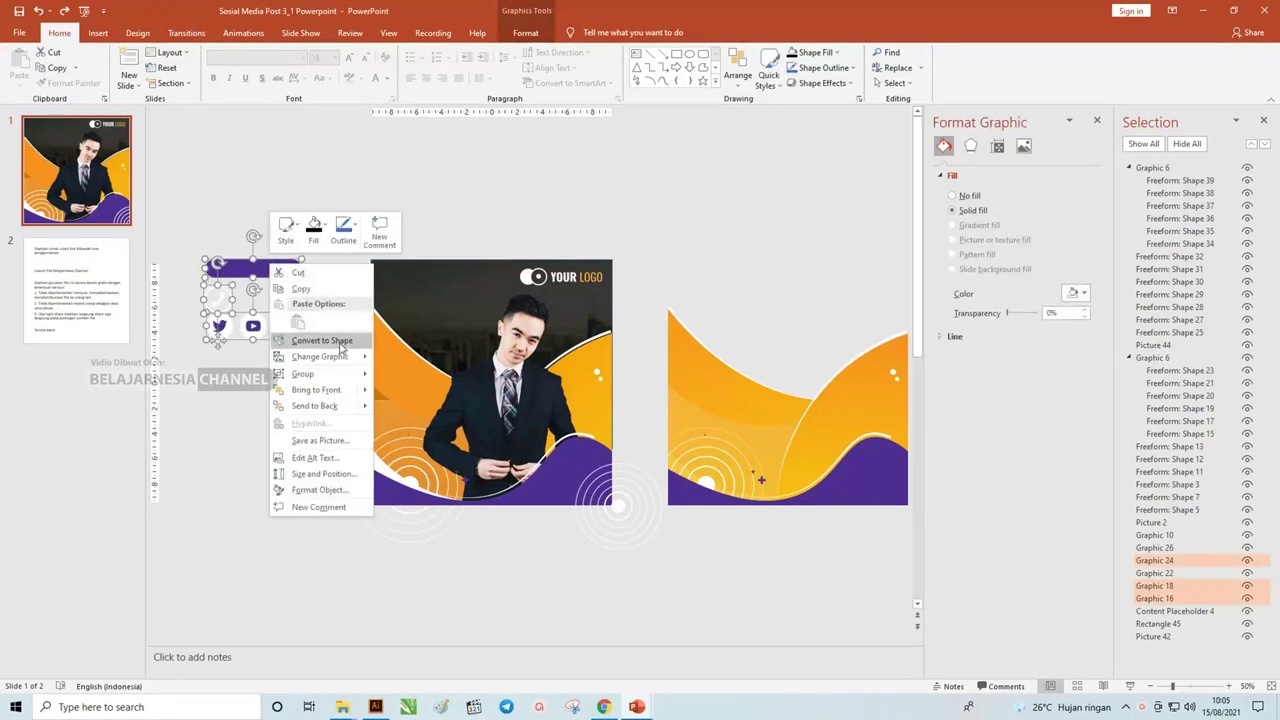
{"action": "left_click", "coordinate": [330, 389]}
{"action": "mouse_move", "coordinate": [279, 268]}
{"action": "left_mouse_down"}
{"action": "mouse_move", "coordinate": [435, 337]}
{"action": "mouse_move", "coordinate": [448, 317]}
{"action": "left_mouse_up"}
{"action": "key", "text": "Escape"}
{"action": "mouse_move", "coordinate": [463, 386]}
{"action": "left_mouse_down"}
{"action": "mouse_move", "coordinate": [454, 285]}
{"action": "mouse_move", "coordinate": [437, 285]}
{"action": "left_mouse_up"}
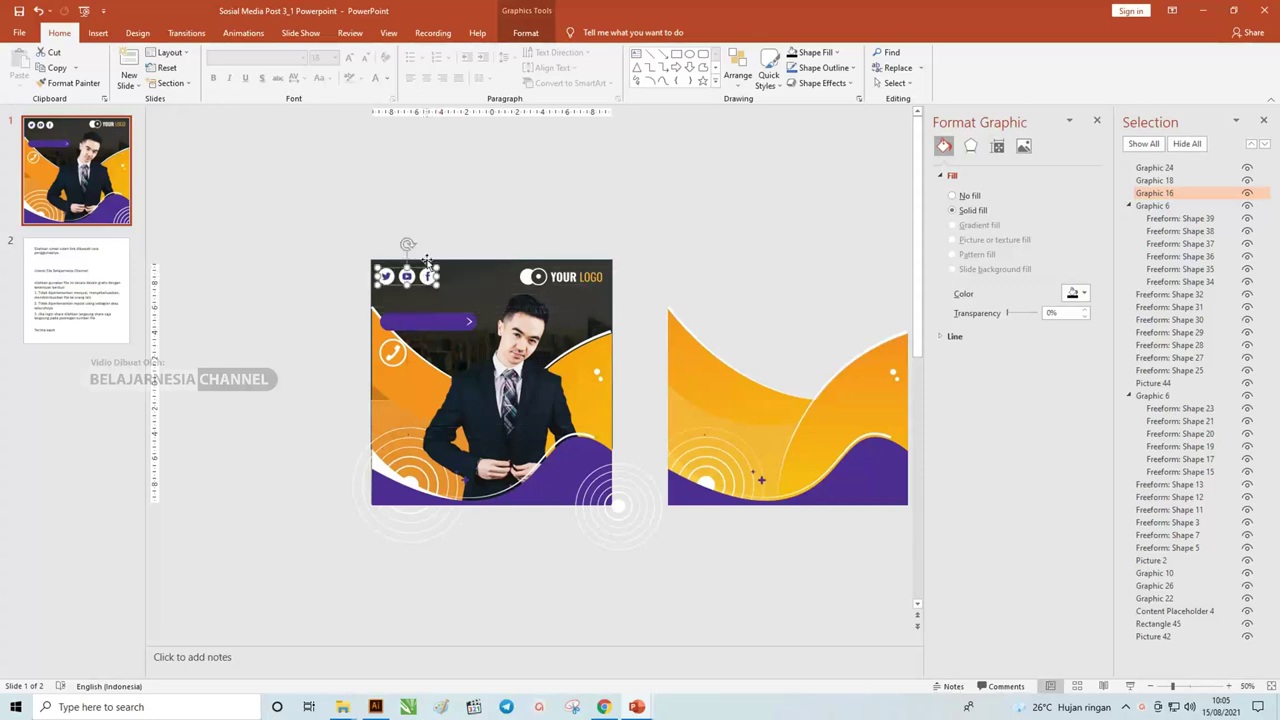
- Move the phone circle icon to the photo's bottom-right corner
{"action": "left_click", "coordinate": [406, 248]}
{"action": "left_click", "coordinate": [590, 490]}
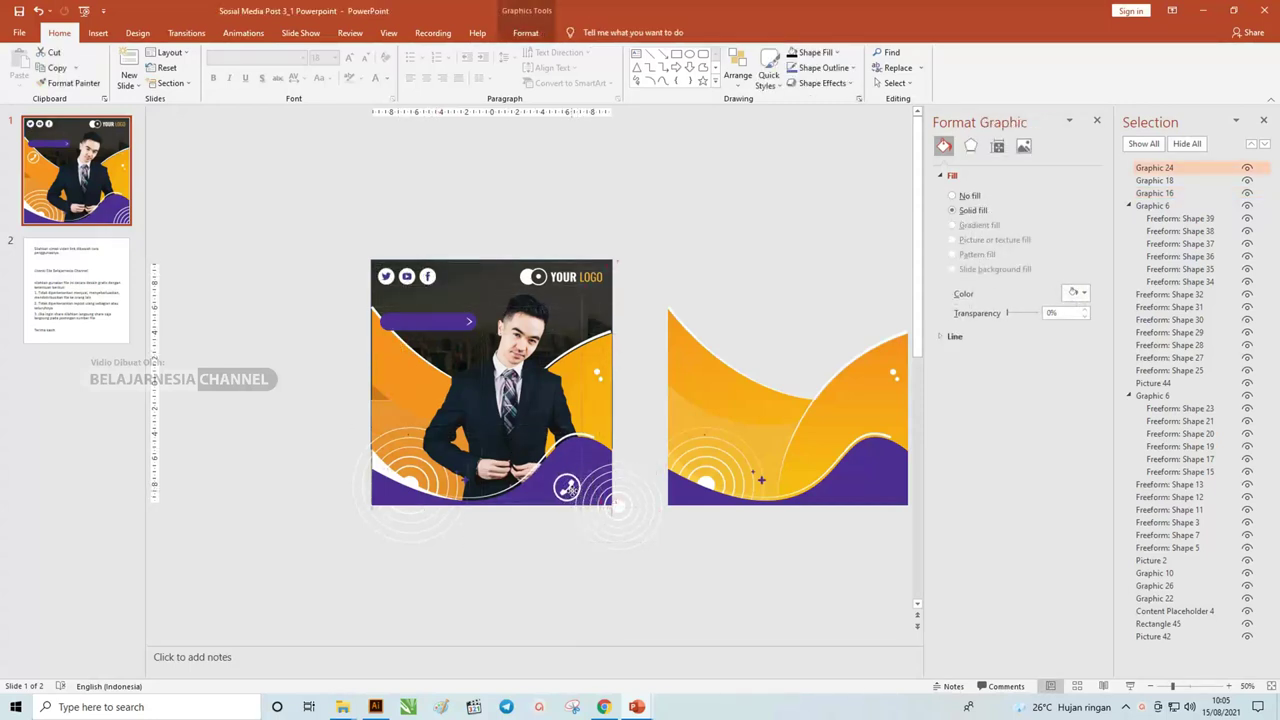
{"action": "left_click_drag", "start_coordinate": [590, 490], "coordinate": [556, 488]}
{"action": "left_click", "coordinate": [648, 550]}
{"action": "left_click", "coordinate": [558, 522]}
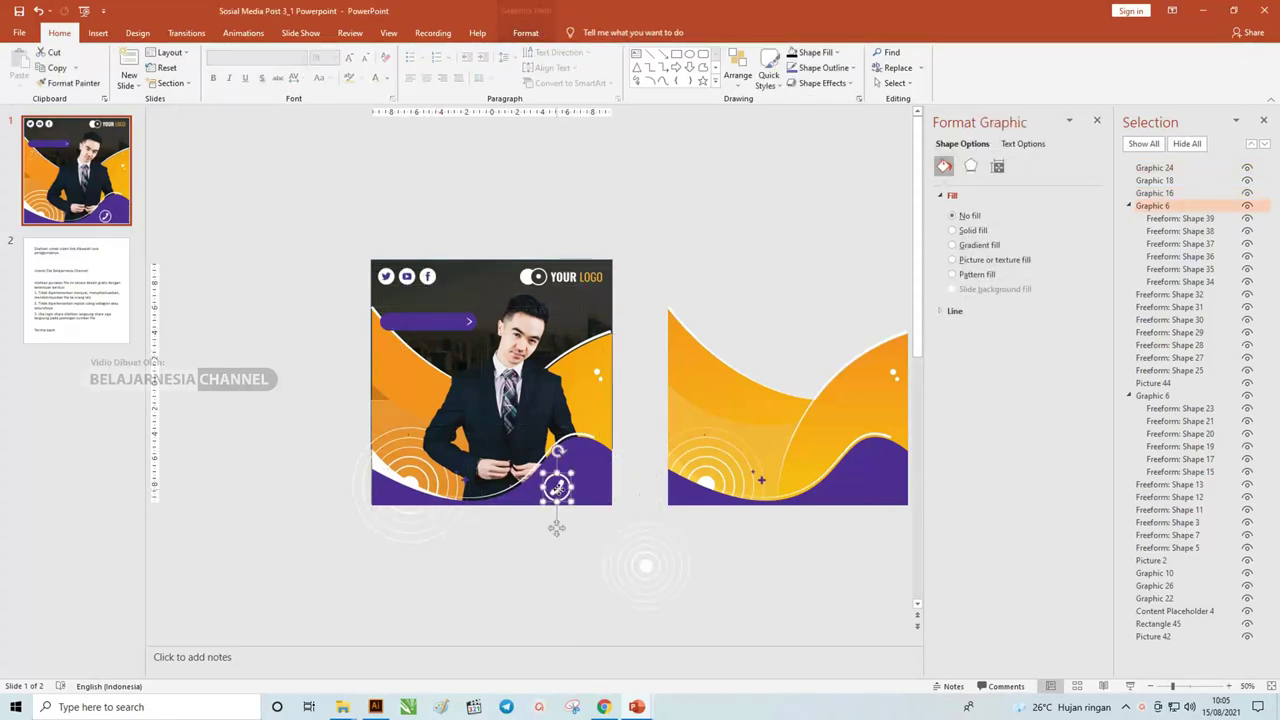
{"action": "left_click", "coordinate": [557, 524]}
{"action": "left_click_drag", "start_coordinate": [565, 487], "coordinate": [594, 489]}
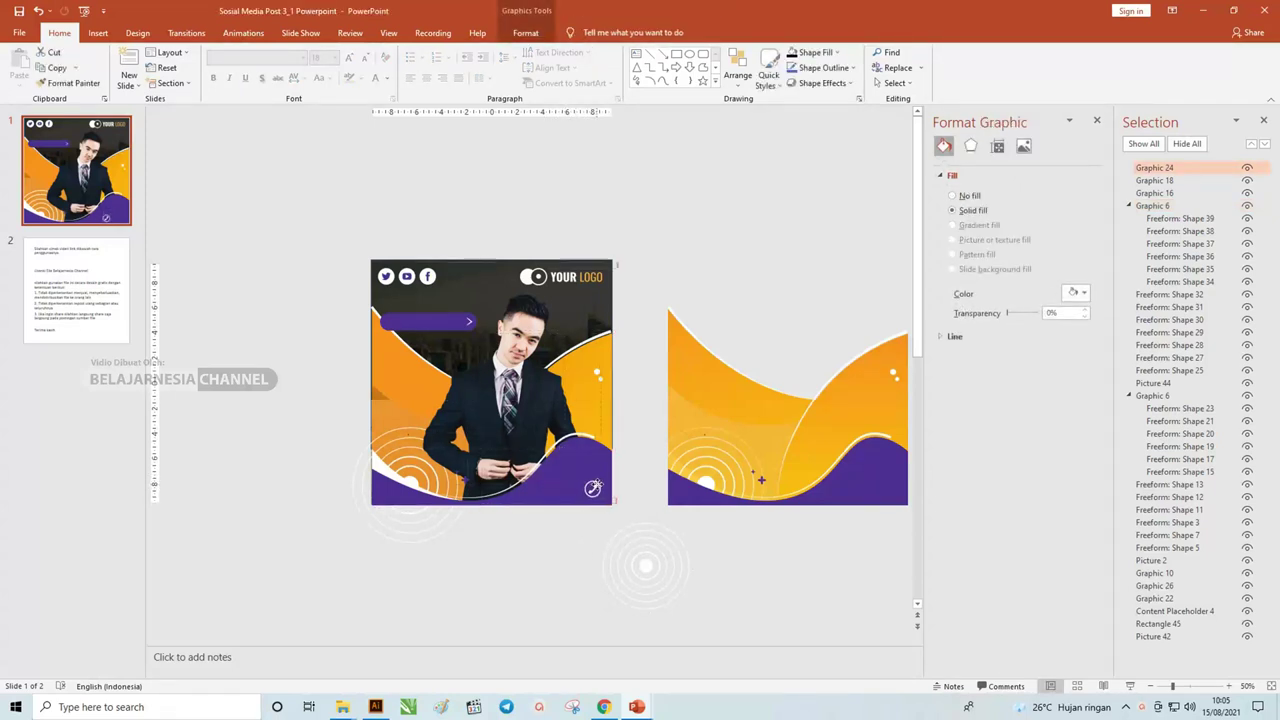
- Settle the phone icon in the photo's bottom-right corner and make the YOUR LOGO graphic slightly narrower
{"action": "left_click", "coordinate": [600, 530]}
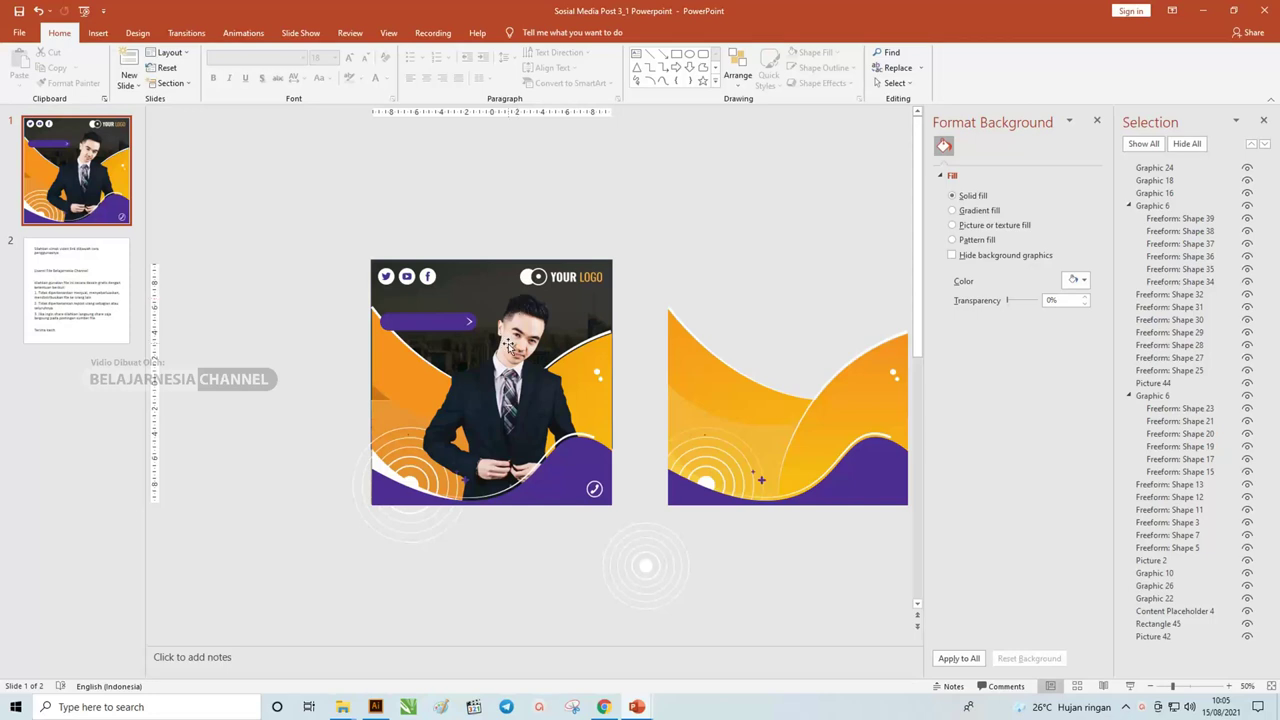
{"action": "scroll", "coordinate": [500, 335], "scroll_direction": "up", "scroll_amount": 1}
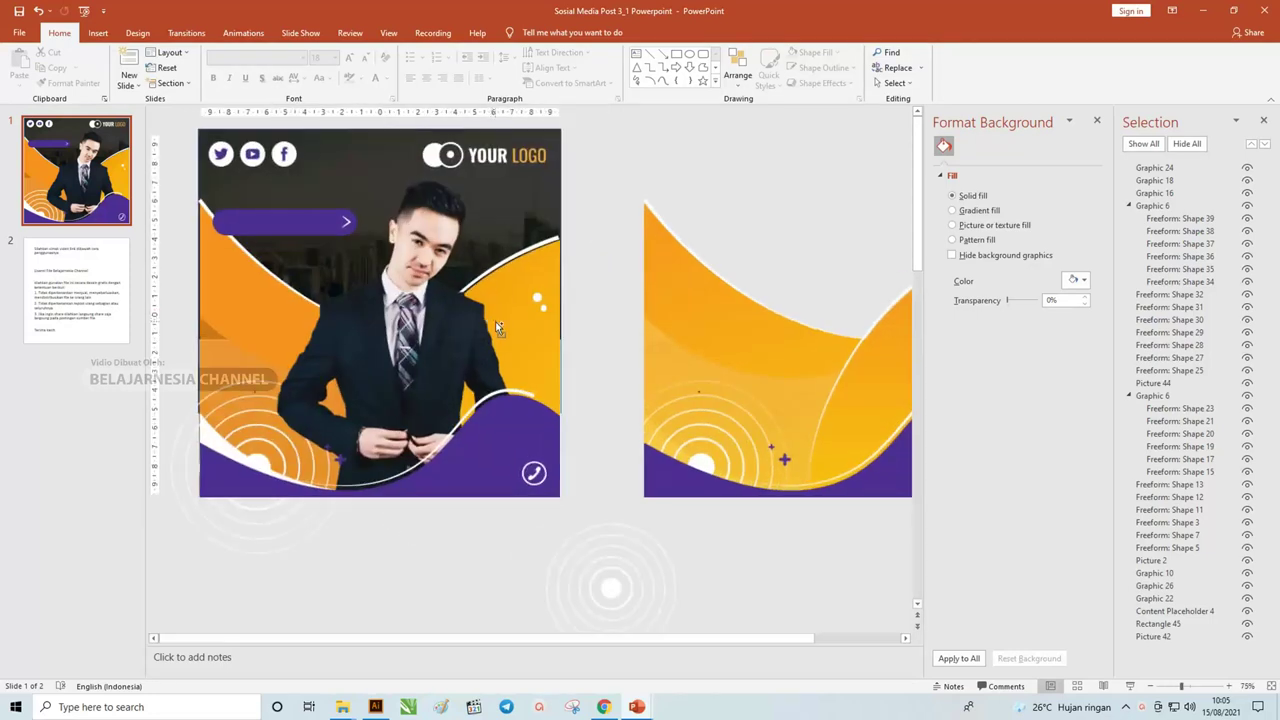
{"action": "scroll", "coordinate": [494, 329], "scroll_direction": "up", "scroll_amount": 1}
{"action": "left_click", "coordinate": [457, 203]}
{"action": "left_click_drag", "start_coordinate": [396, 203], "coordinate": [414, 203]}
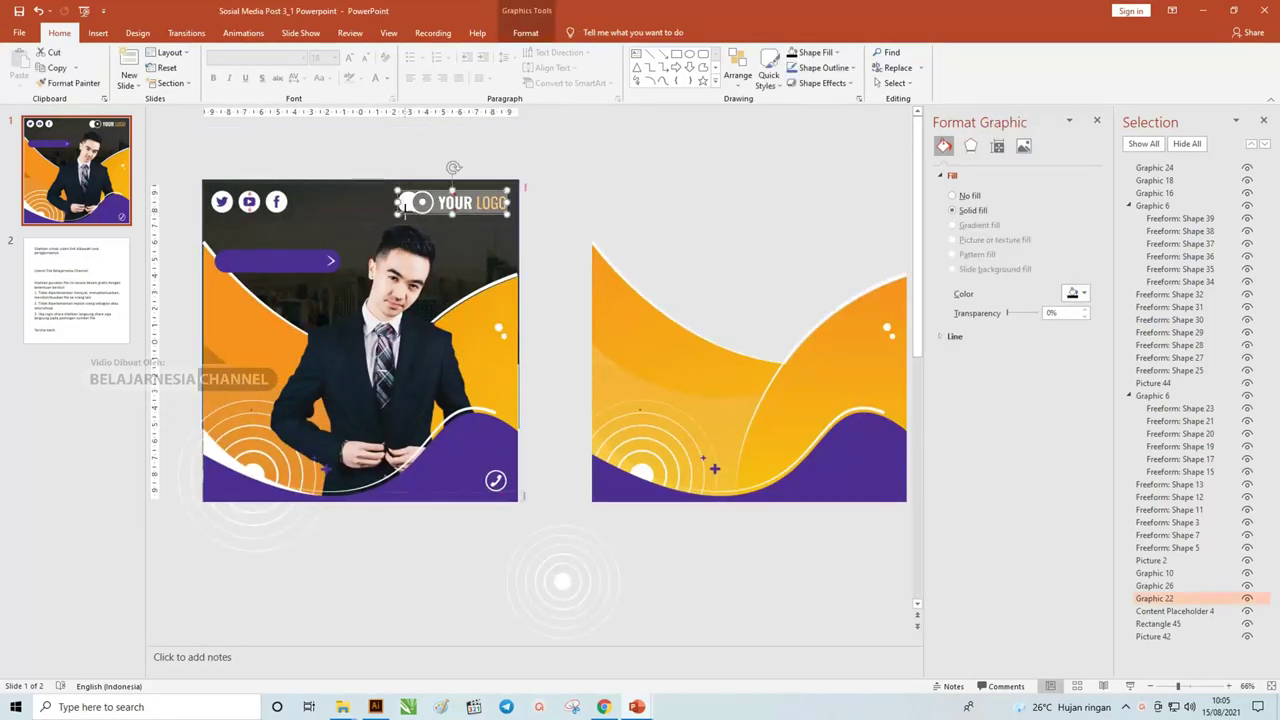
{"action": "left_click", "coordinate": [416, 178]}
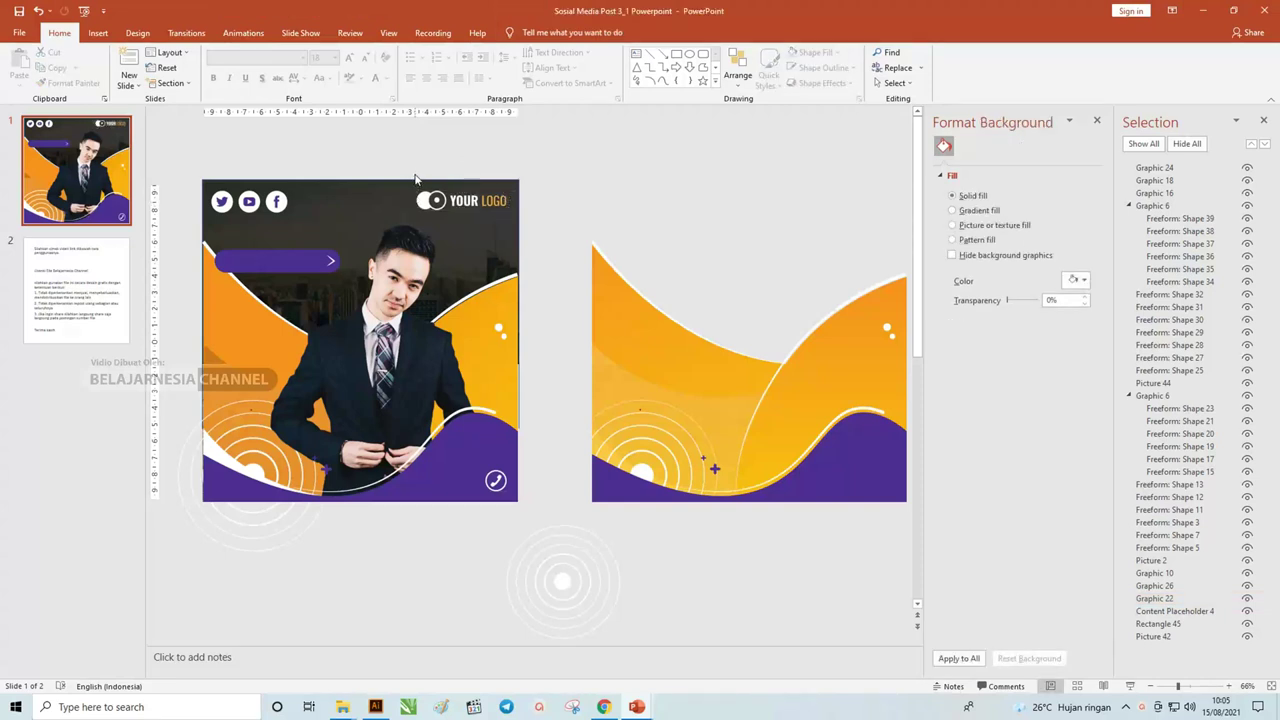
- Make the purple button graphic slightly narrower
{"action": "left_click", "coordinate": [314, 264]}
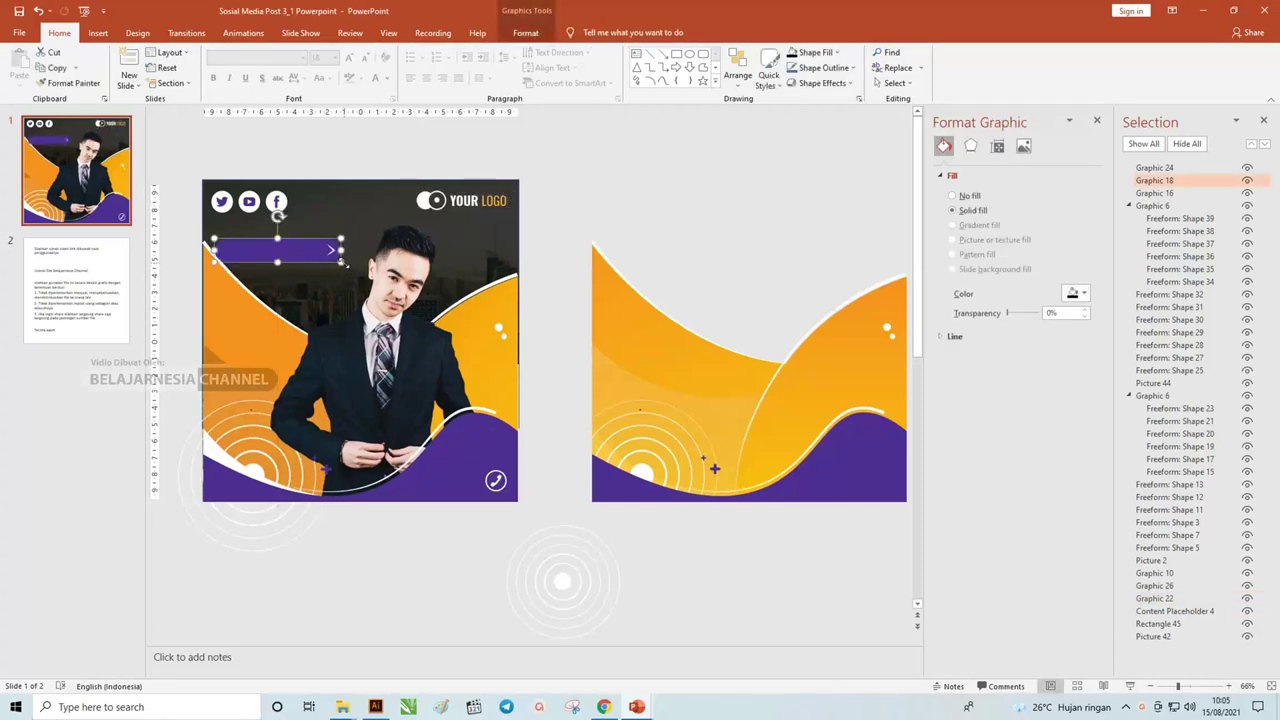
{"action": "left_click_drag", "start_coordinate": [342, 262], "coordinate": [332, 260]}
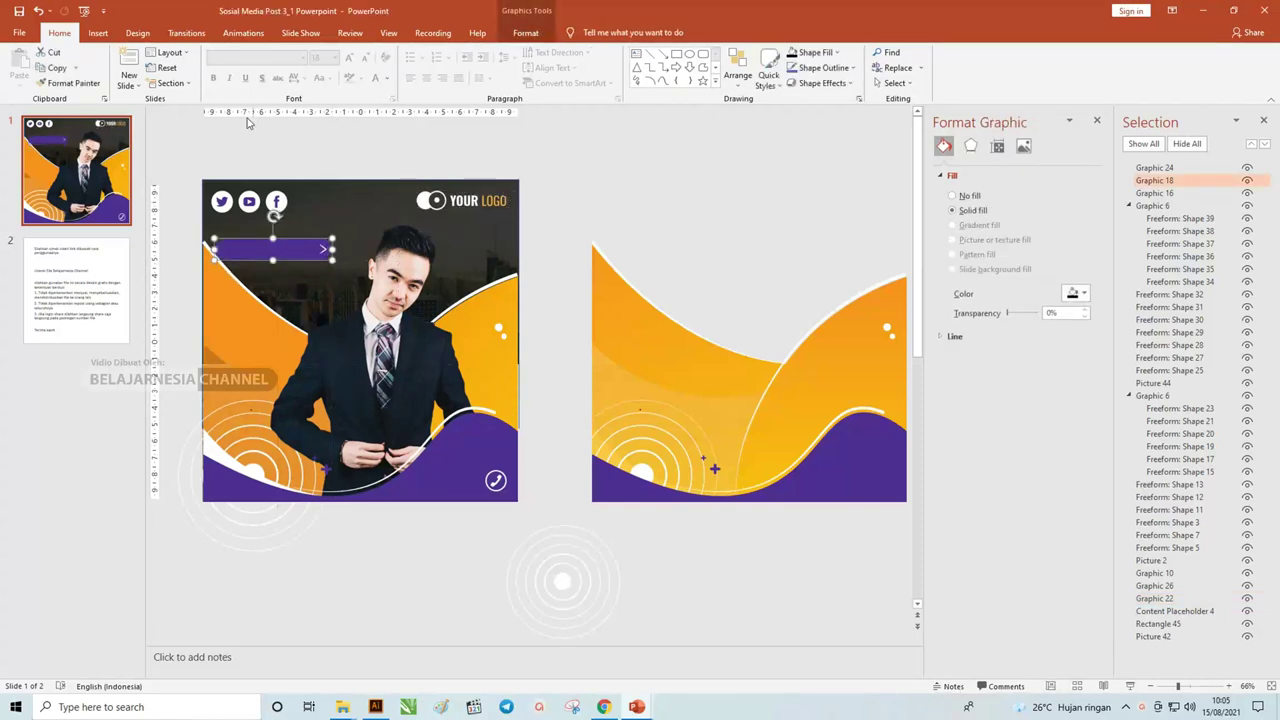
{"action": "left_click", "coordinate": [97, 32]}
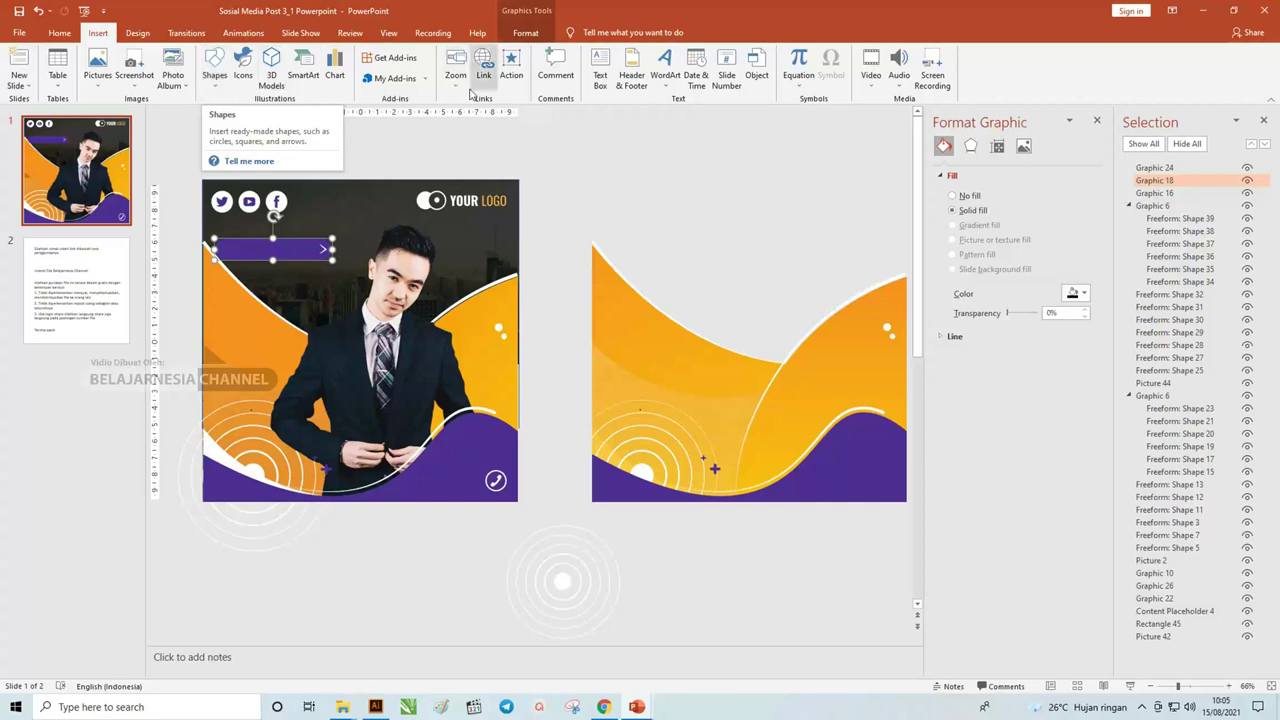
- Draw a text box over the purple button and type 'Download'
{"action": "left_click", "coordinate": [223, 92]}
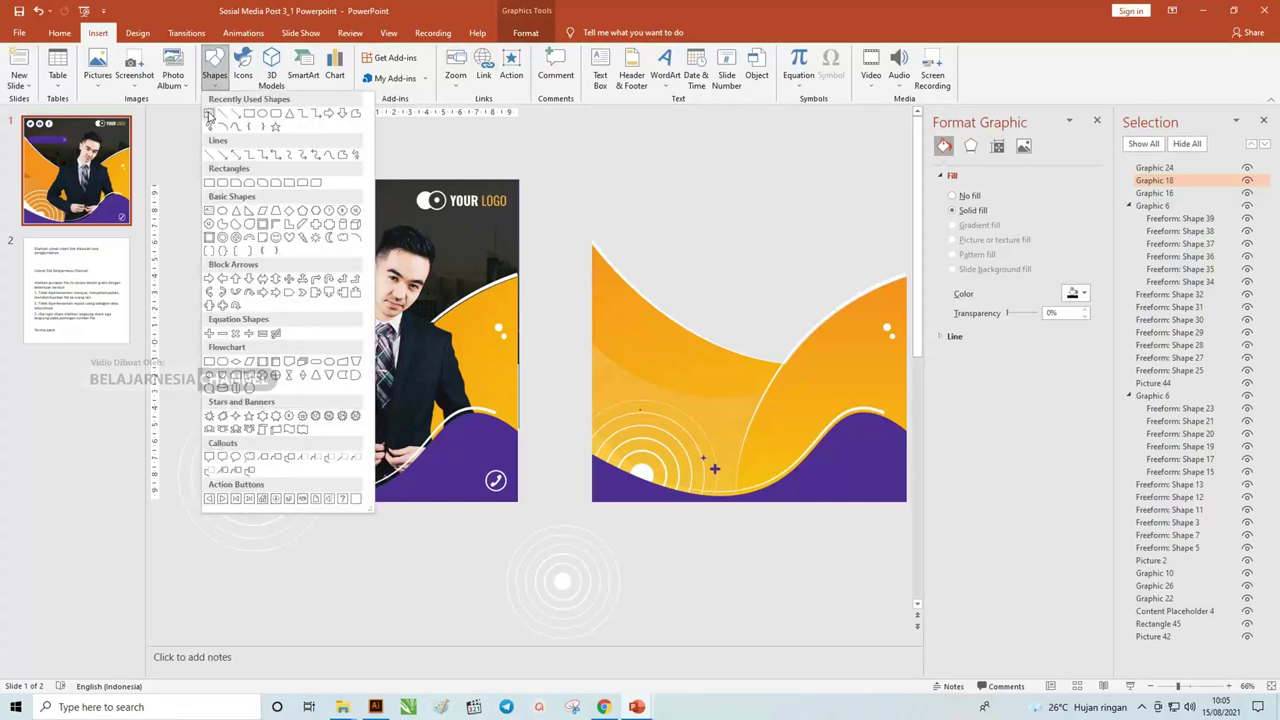
{"action": "left_click", "coordinate": [209, 116]}
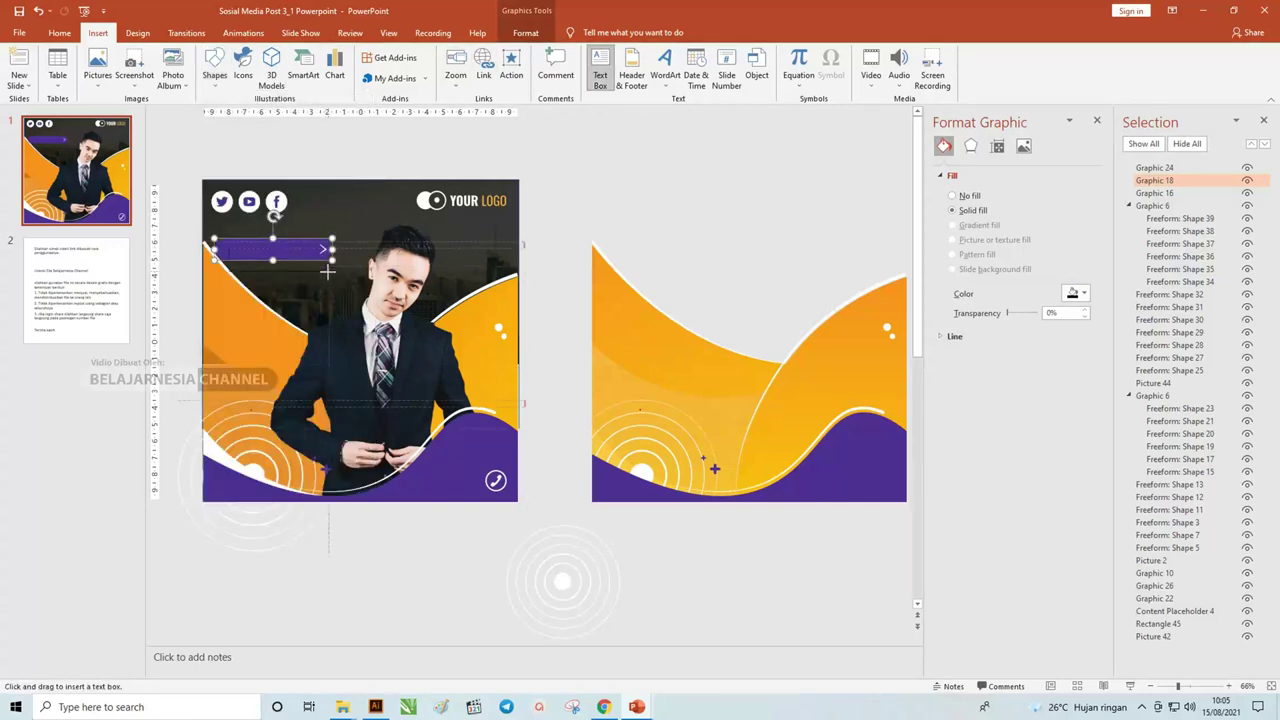
{"action": "left_click_drag", "start_coordinate": [327, 270], "coordinate": [228, 249]}
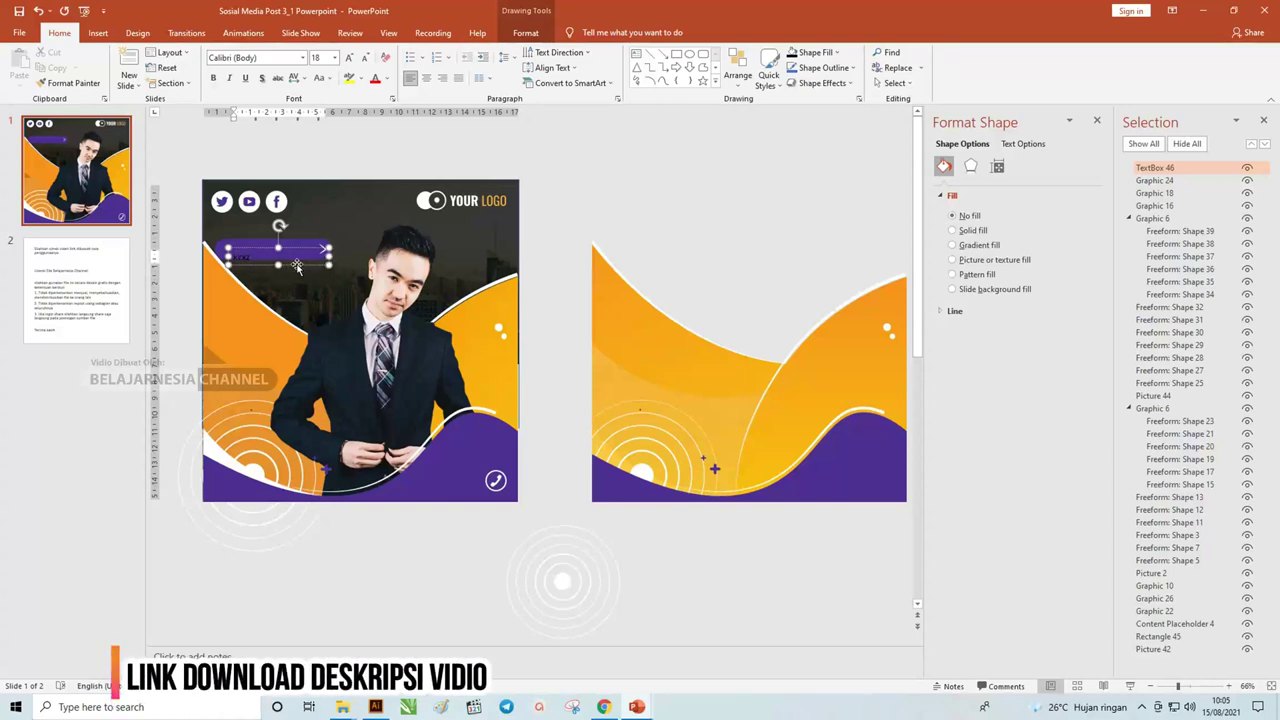
{"action": "key", "text": "ctrl+a"}
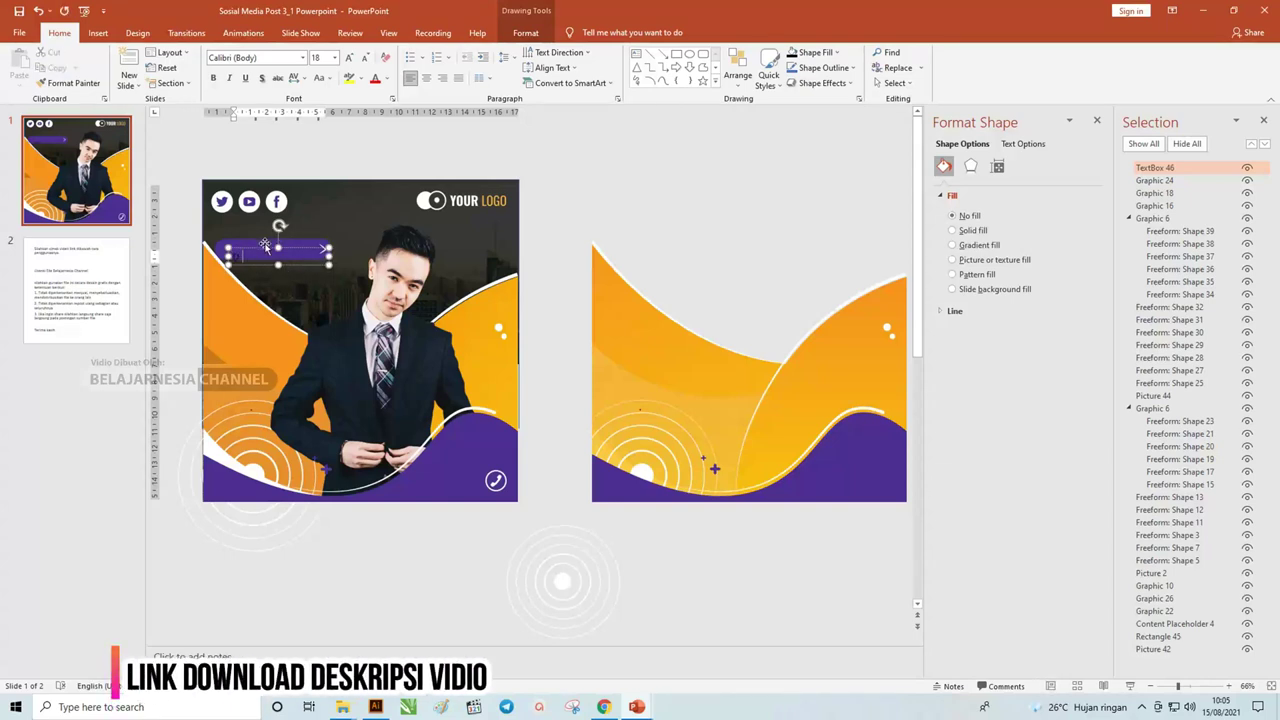
{"action": "type", "text": "Download"}
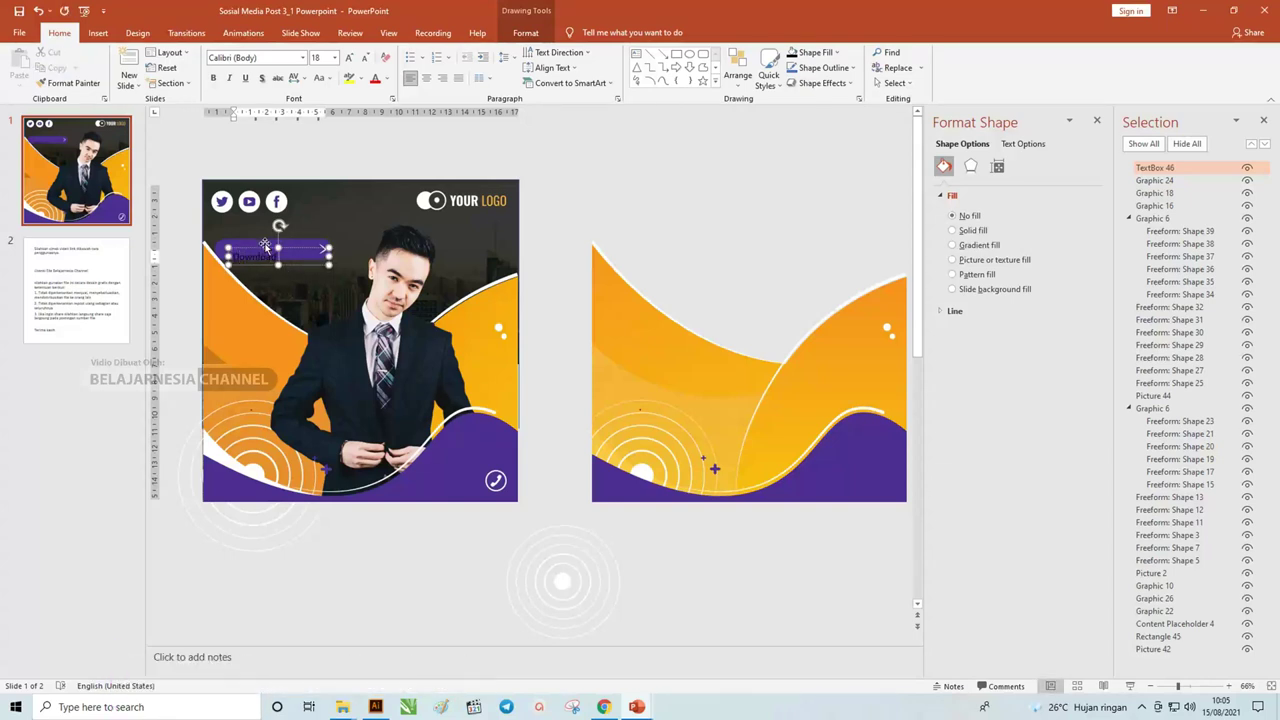
- Make the Download text white at 24 pt and position it on the purple button
{"action": "key", "text": "ctrl+a"}
{"action": "key", "text": "ctrl+shift+period"}
{"action": "key", "text": "ctrl+shift+period"}
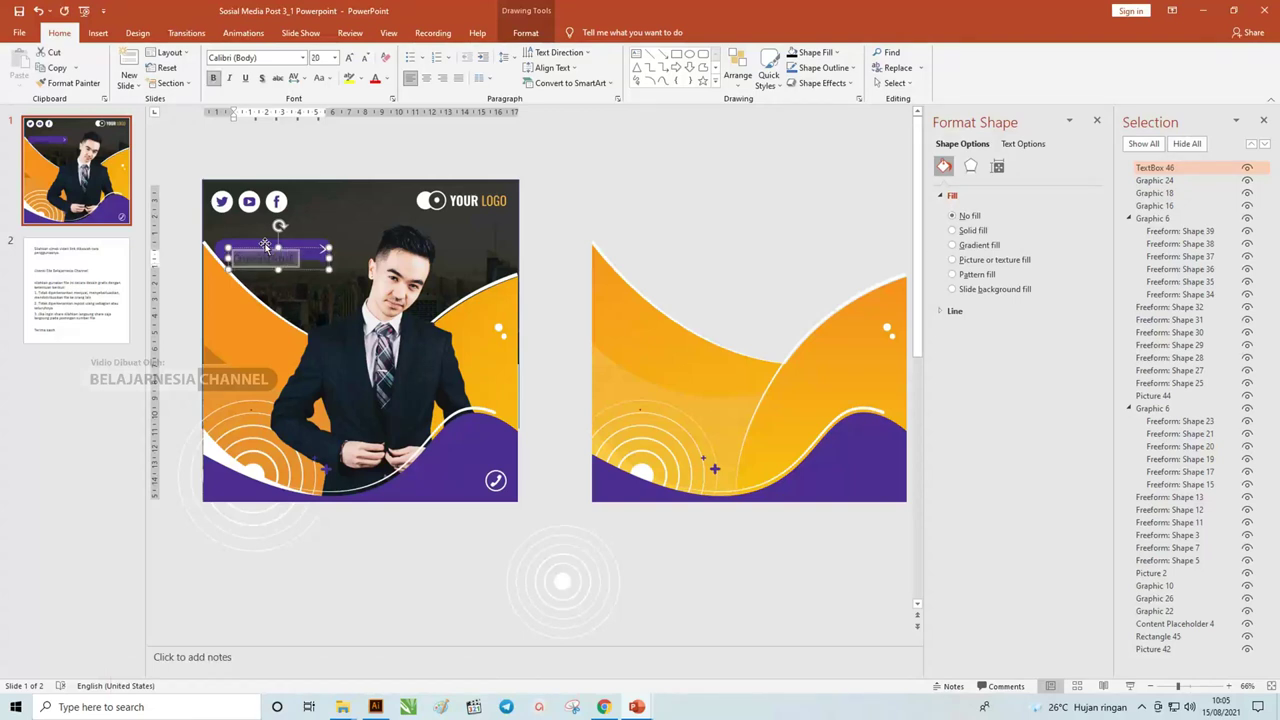
{"action": "key", "text": "ctrl+shift+period"}
{"action": "key", "text": "ctrl+shift+period"}
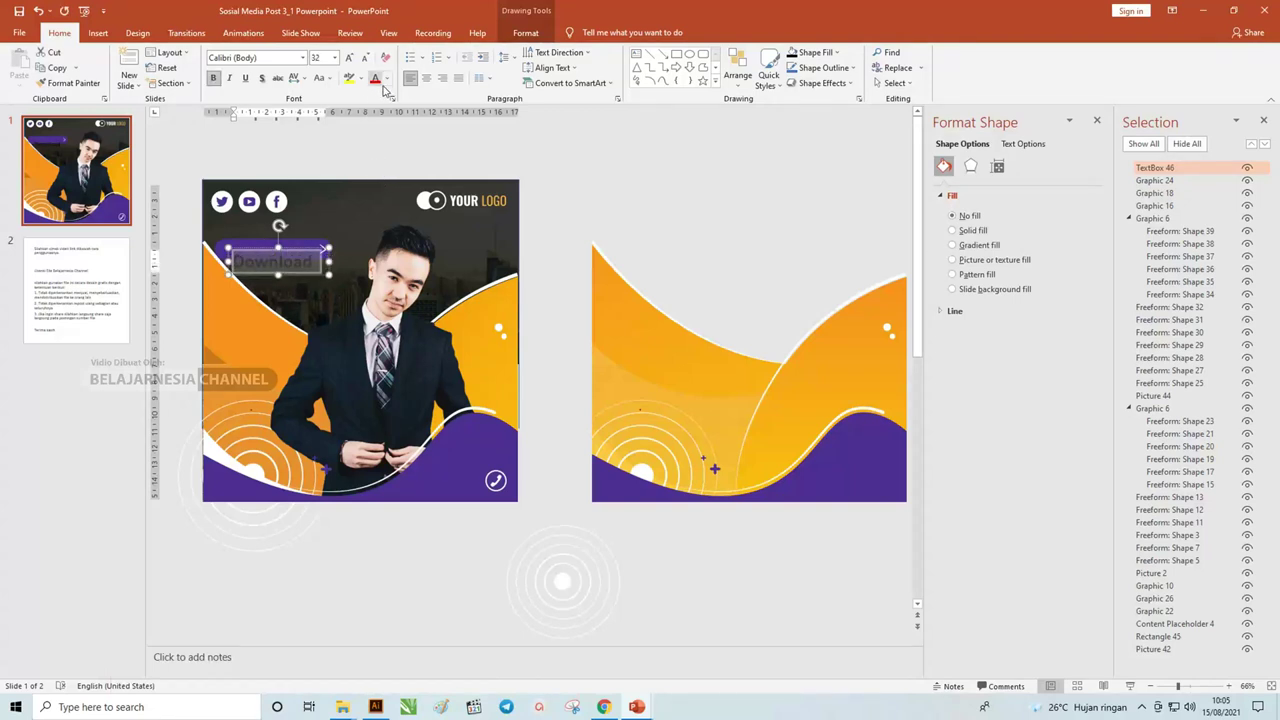
{"action": "left_click", "coordinate": [387, 80]}
{"action": "left_click", "coordinate": [376, 109]}
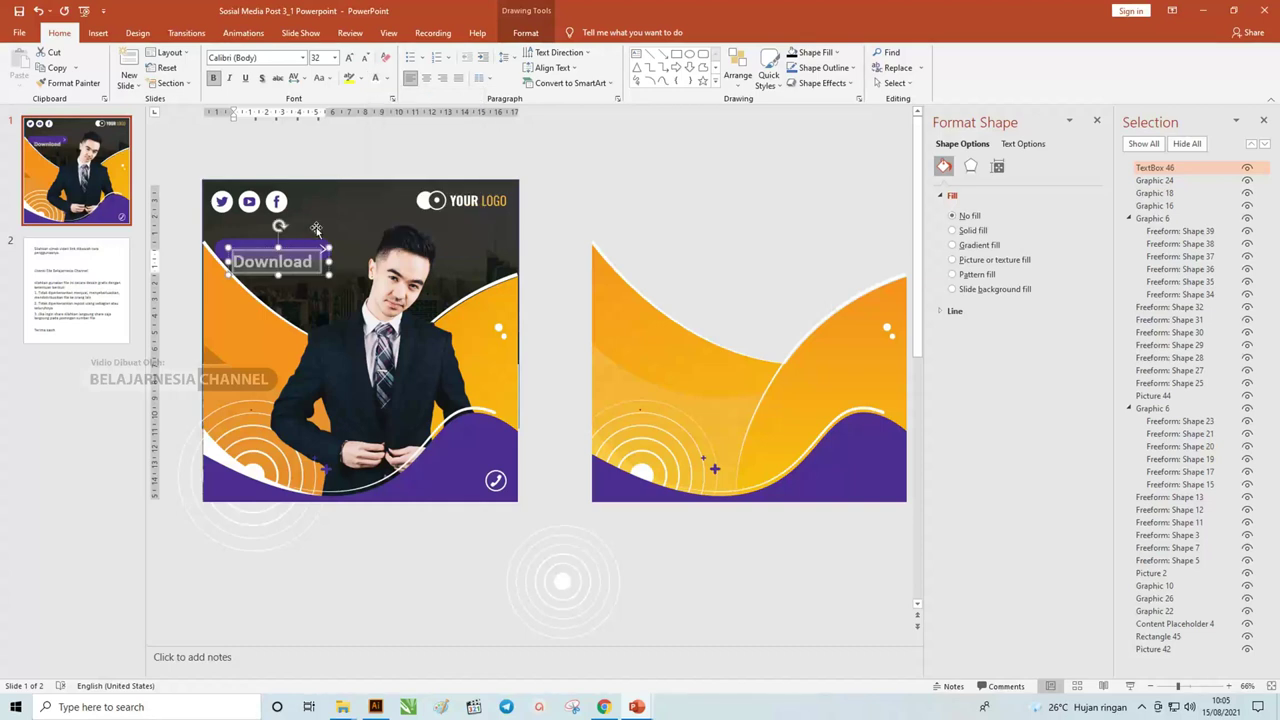
{"action": "left_click_drag", "start_coordinate": [310, 250], "coordinate": [303, 237]}
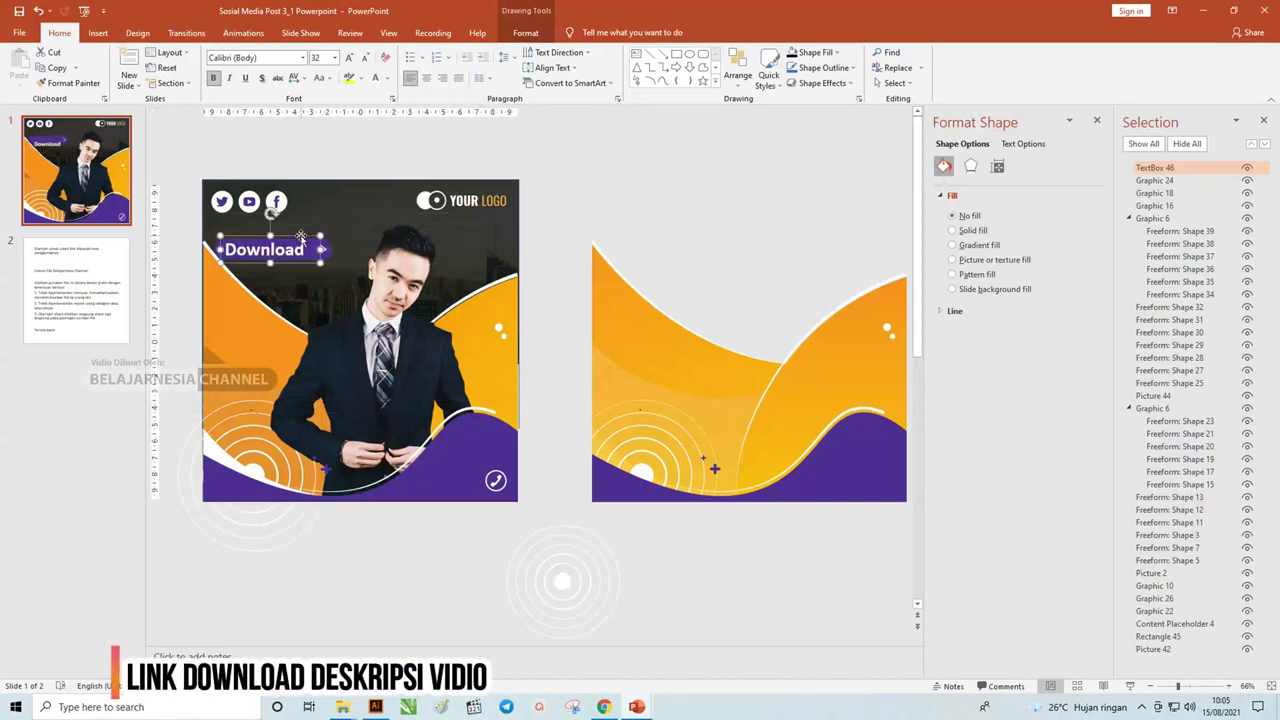
{"action": "double_click", "coordinate": [308, 247]}
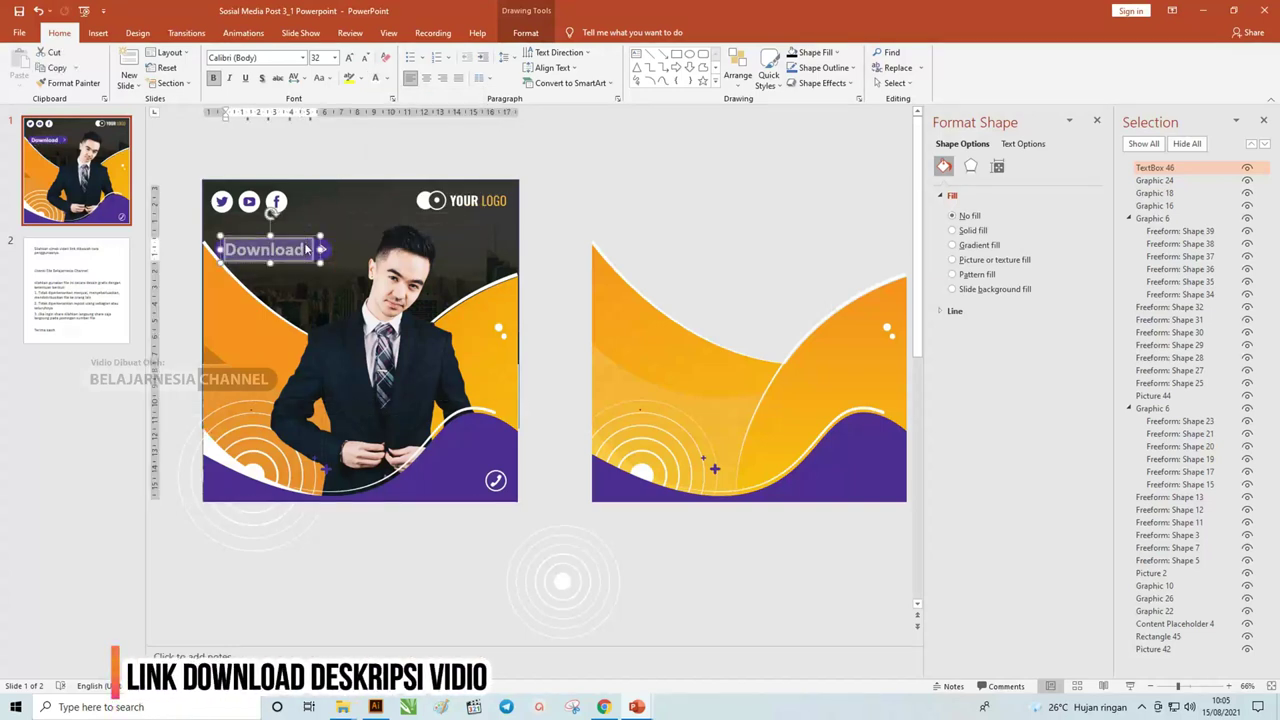
{"action": "key", "text": "ctrl+shift+comma"}
{"action": "key", "text": "ctrl+shift+comma"}
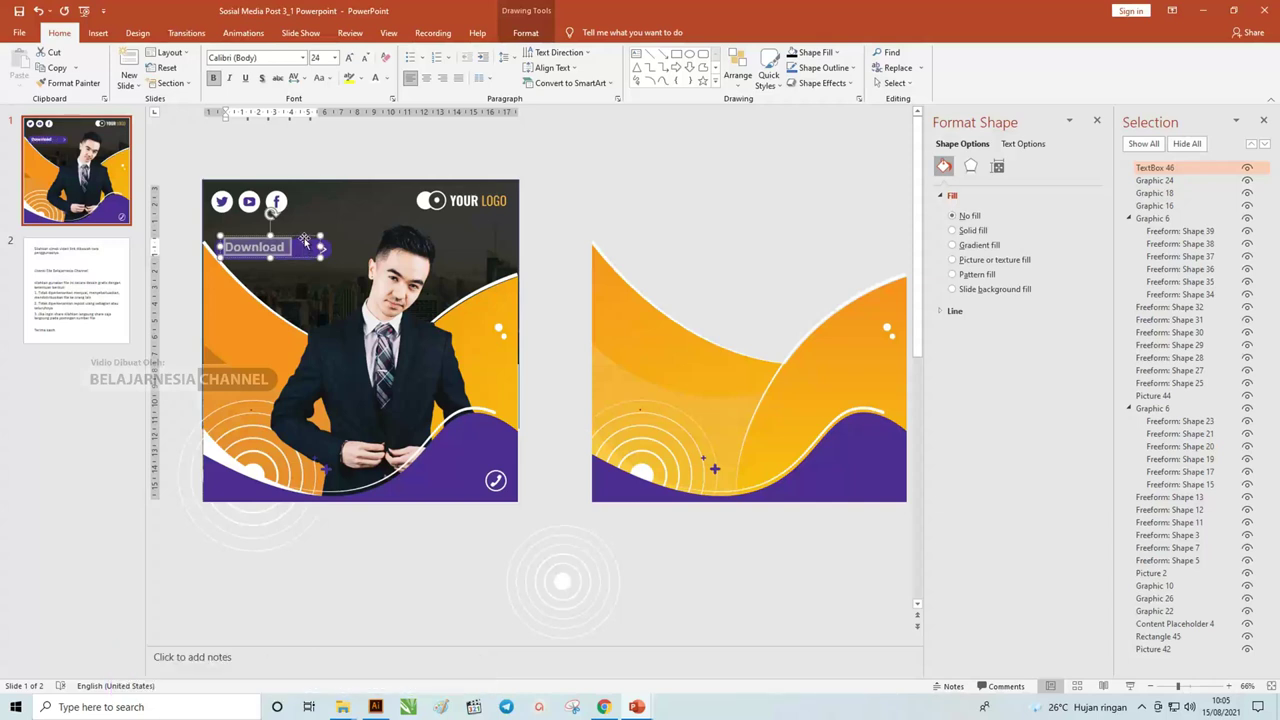
{"action": "left_click_drag", "start_coordinate": [303, 239], "coordinate": [313, 240]}
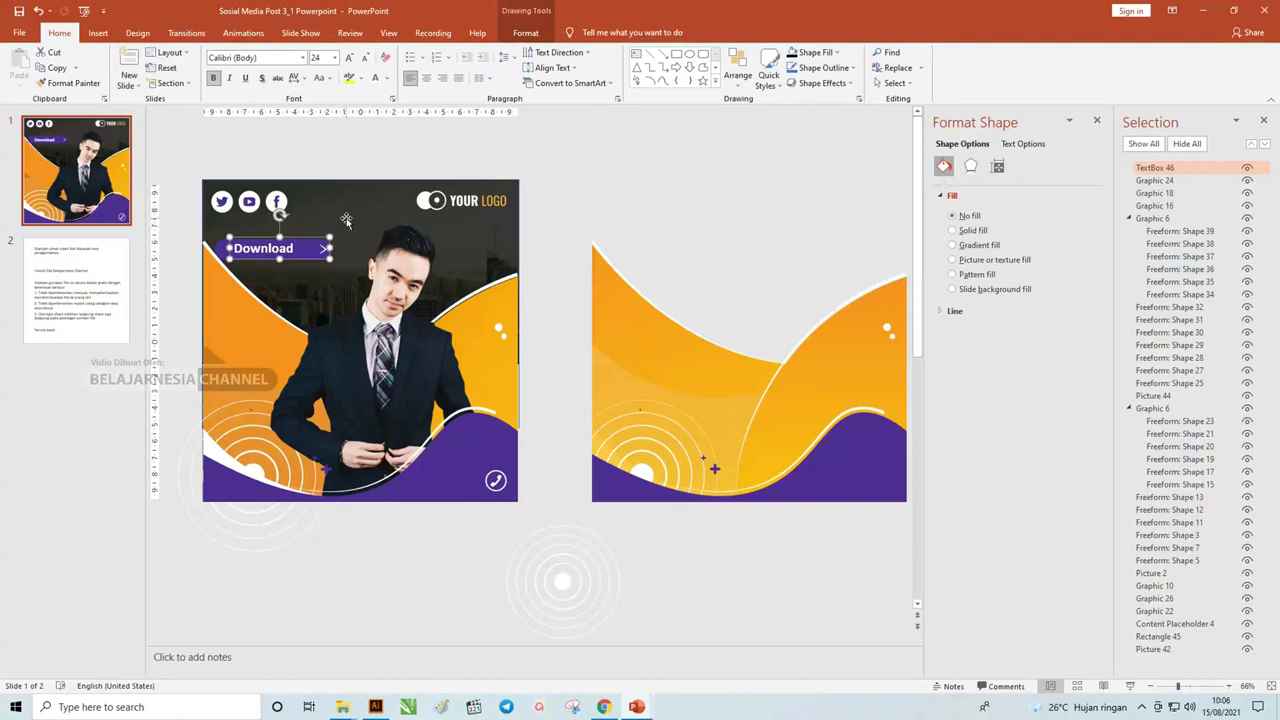
- Draw a rounded rectangle below the Download button and round its corners into a pill
{"action": "left_click", "coordinate": [97, 32]}
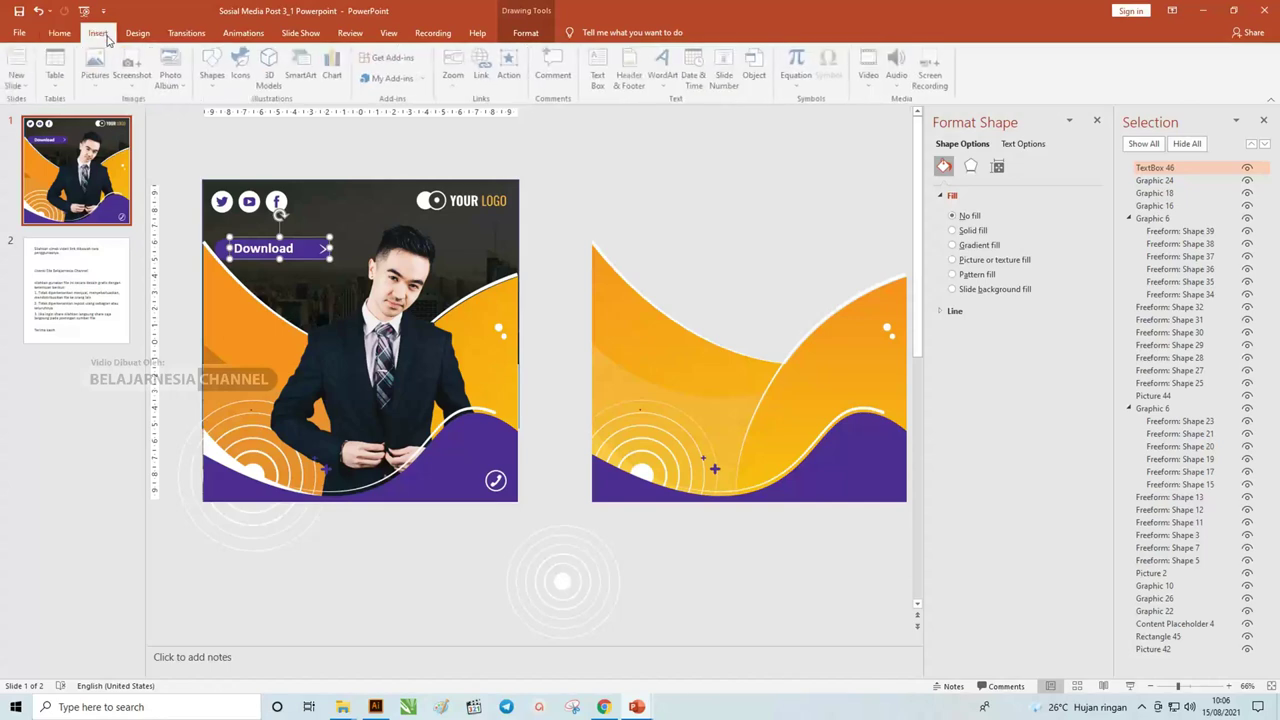
{"action": "left_click", "coordinate": [215, 75]}
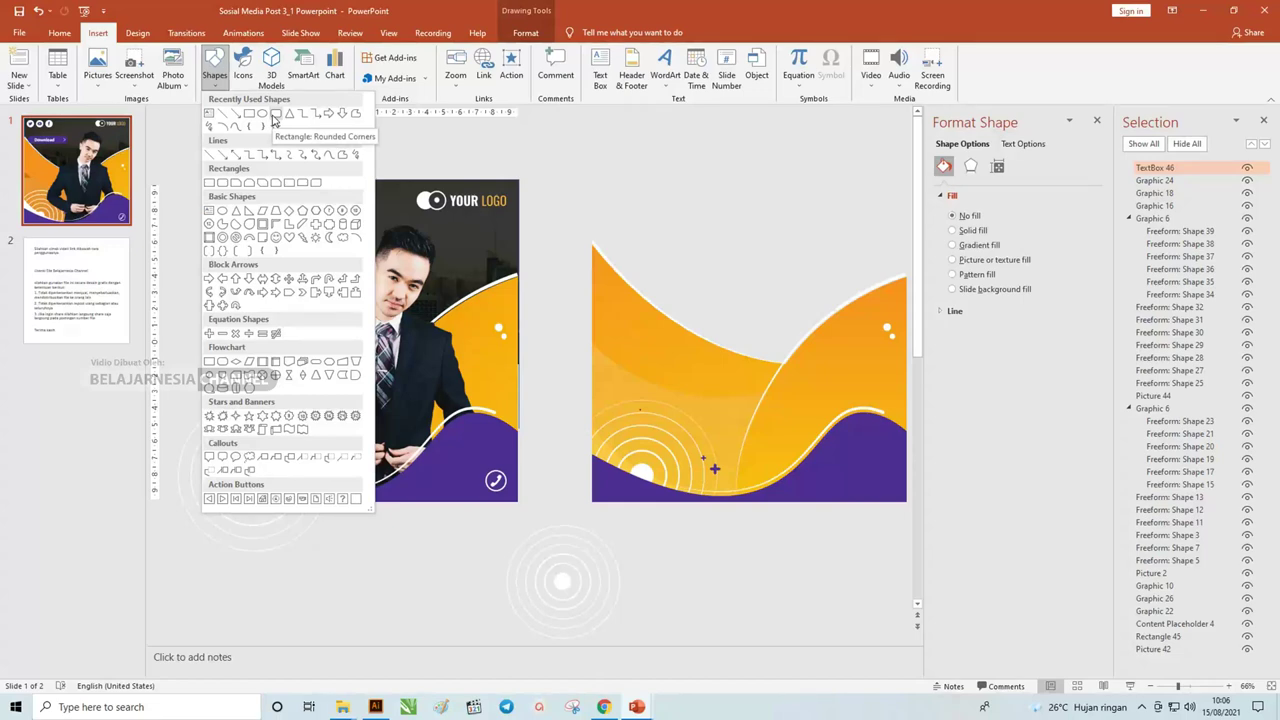
{"action": "left_click", "coordinate": [274, 118]}
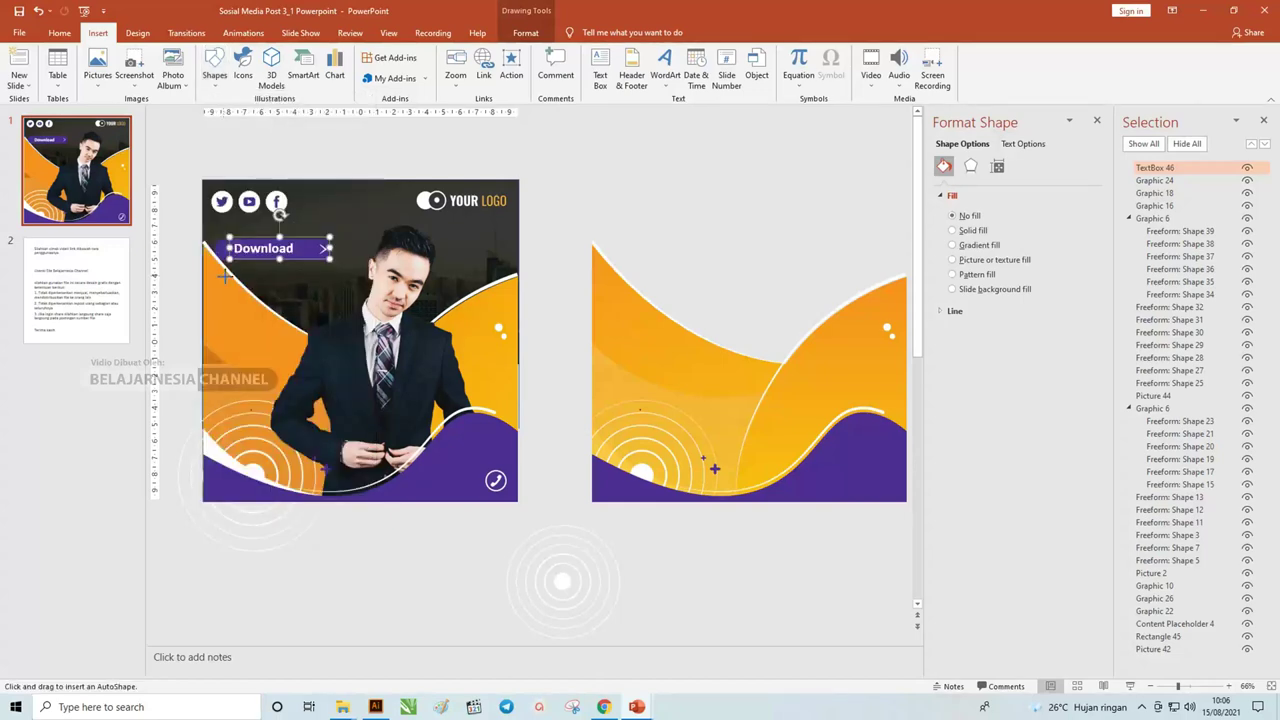
{"action": "left_click_drag", "start_coordinate": [222, 274], "coordinate": [362, 302]}
{"action": "scroll", "coordinate": [307, 305], "scroll_direction": "up", "scroll_amount": 4}
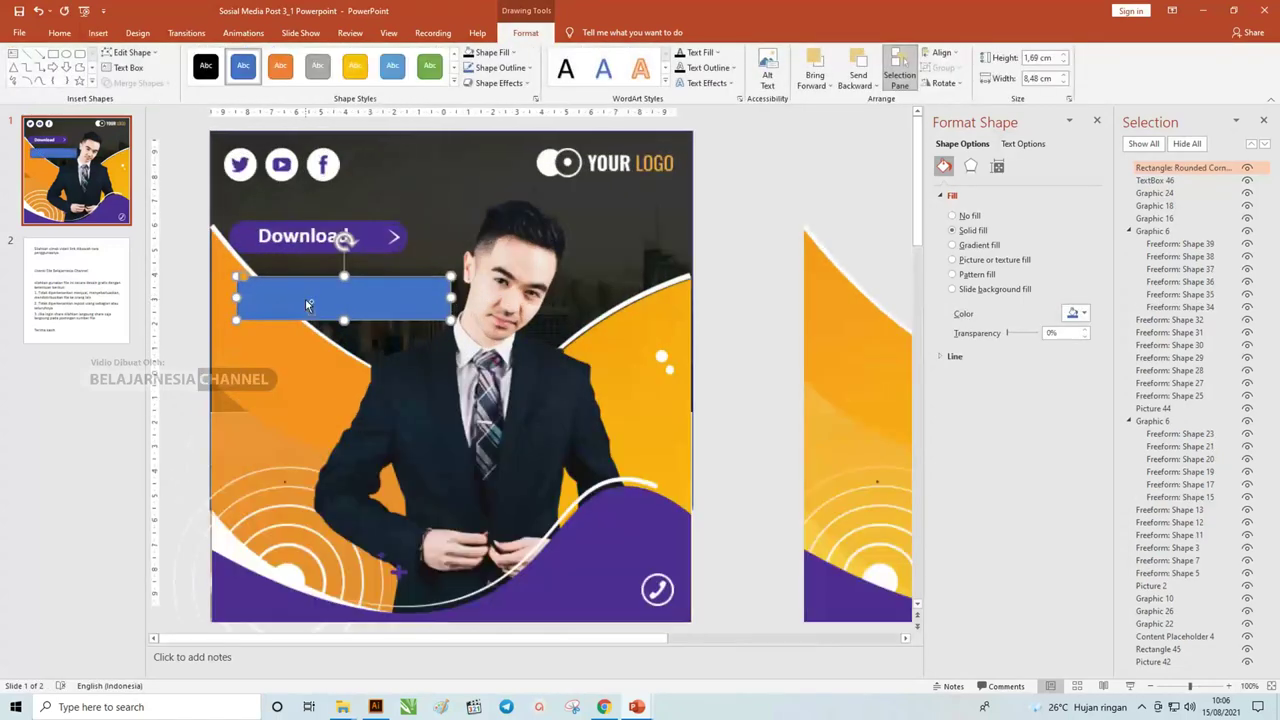
{"action": "left_click_drag", "start_coordinate": [241, 276], "coordinate": [262, 277]}
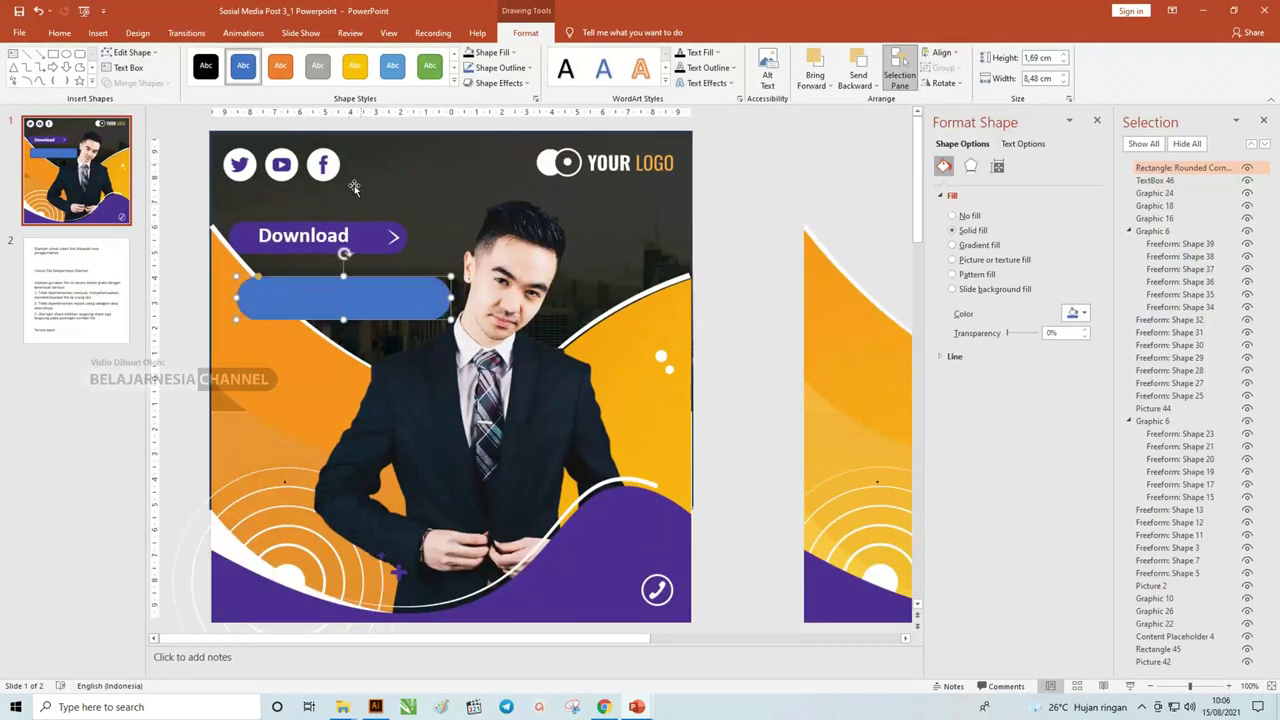
- Fill the pill with the recent orange, remove its outline, and duplicate it below
{"action": "left_click", "coordinate": [492, 53]}
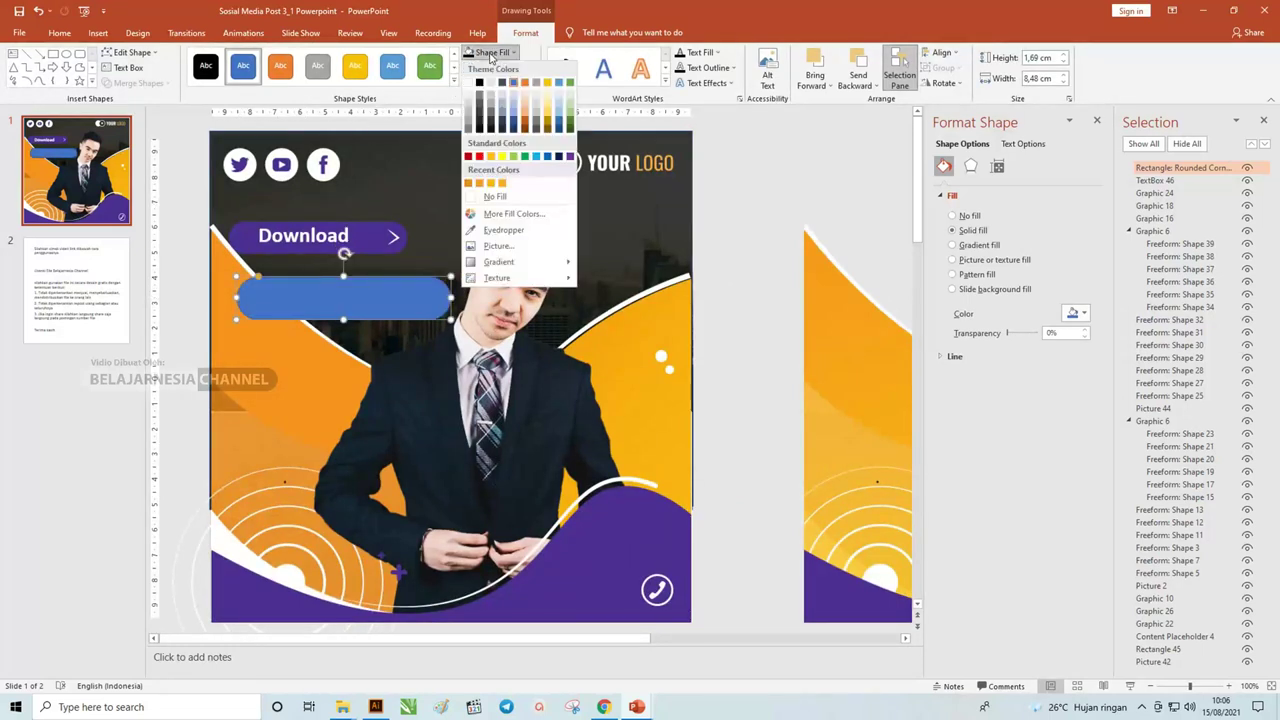
{"action": "left_click", "coordinate": [503, 229]}
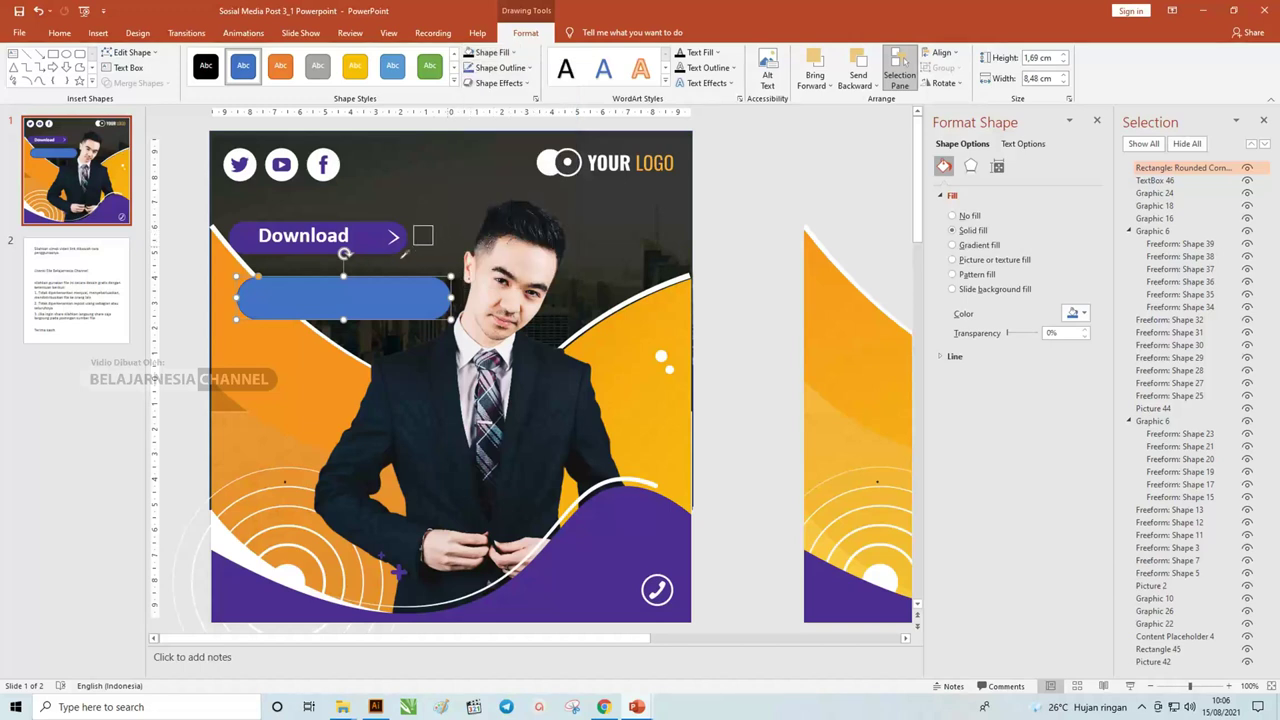
{"action": "left_click", "coordinate": [411, 305]}
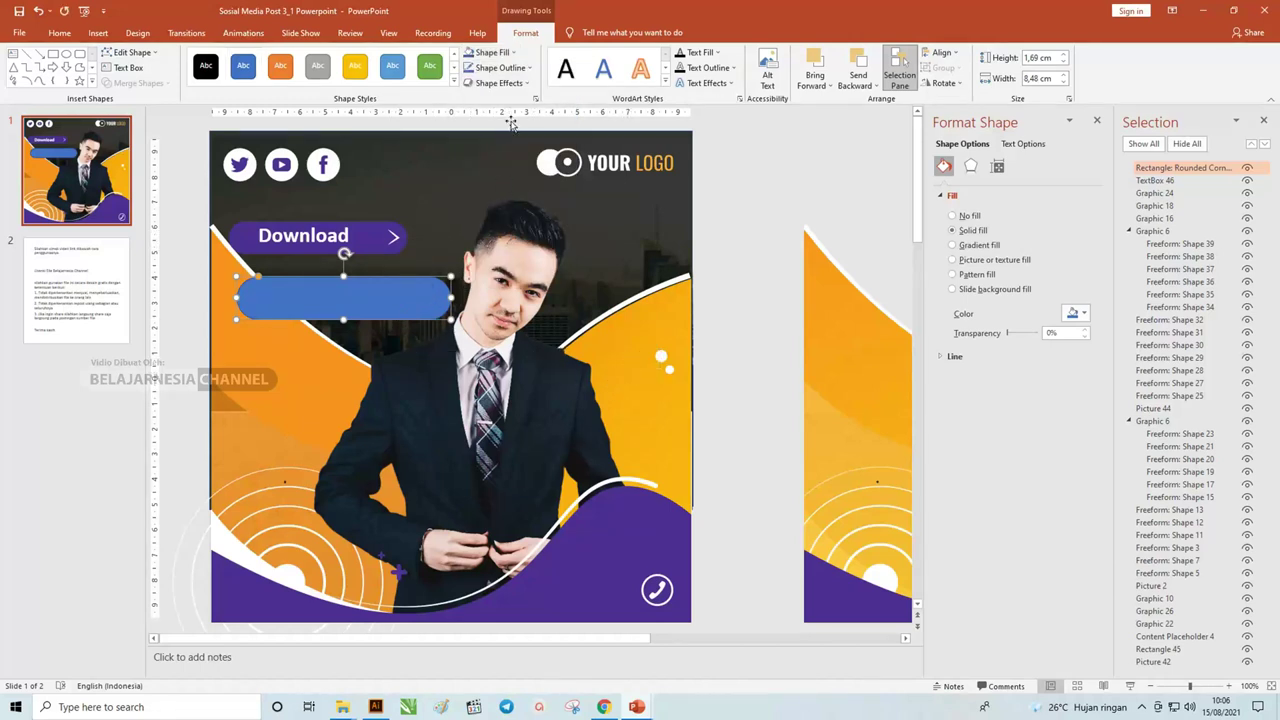
{"action": "left_click", "coordinate": [492, 53]}
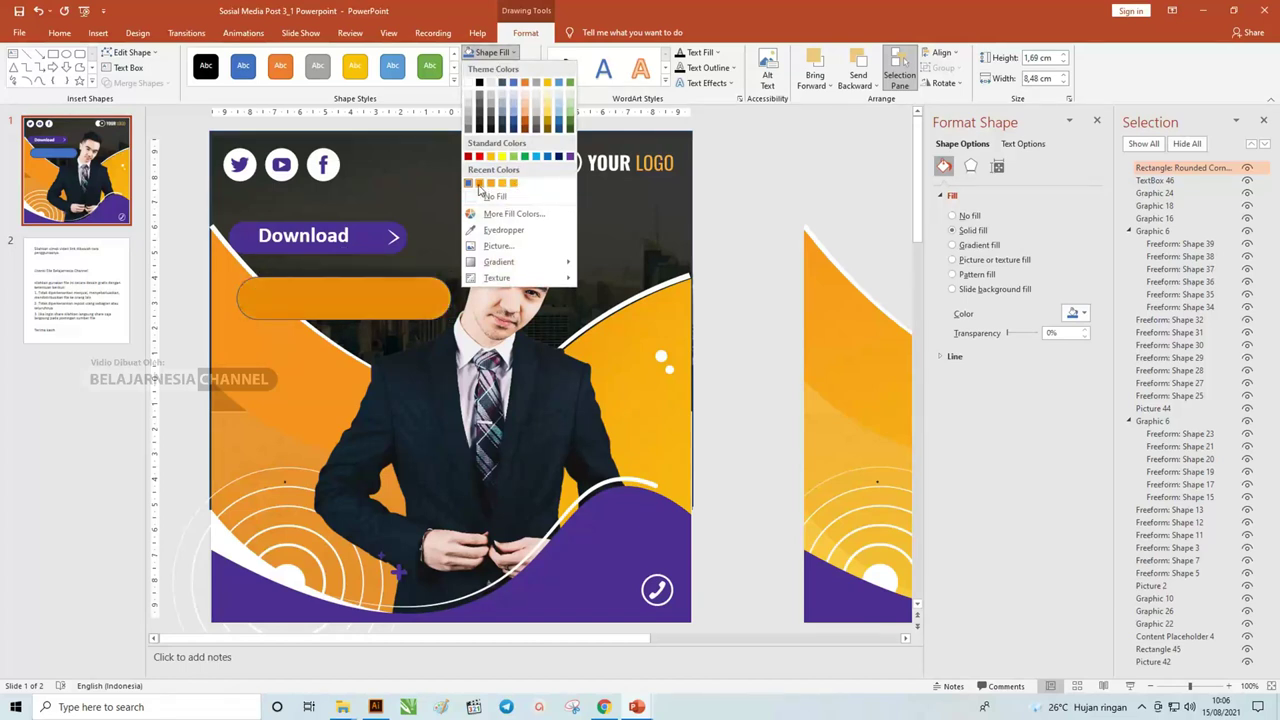
{"action": "left_click", "coordinate": [479, 184]}
{"action": "left_click", "coordinate": [497, 67]}
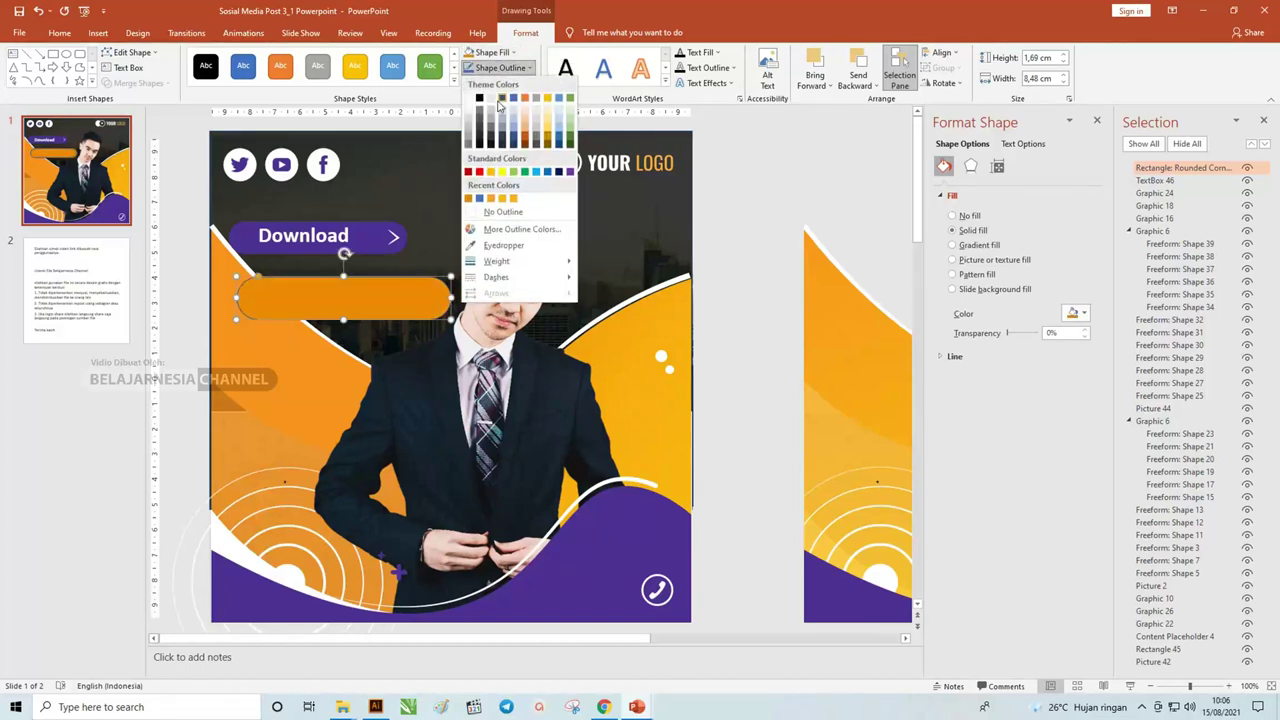
{"action": "left_click", "coordinate": [505, 213]}
{"action": "left_click_drag", "start_coordinate": [368, 313], "coordinate": [370, 330]}
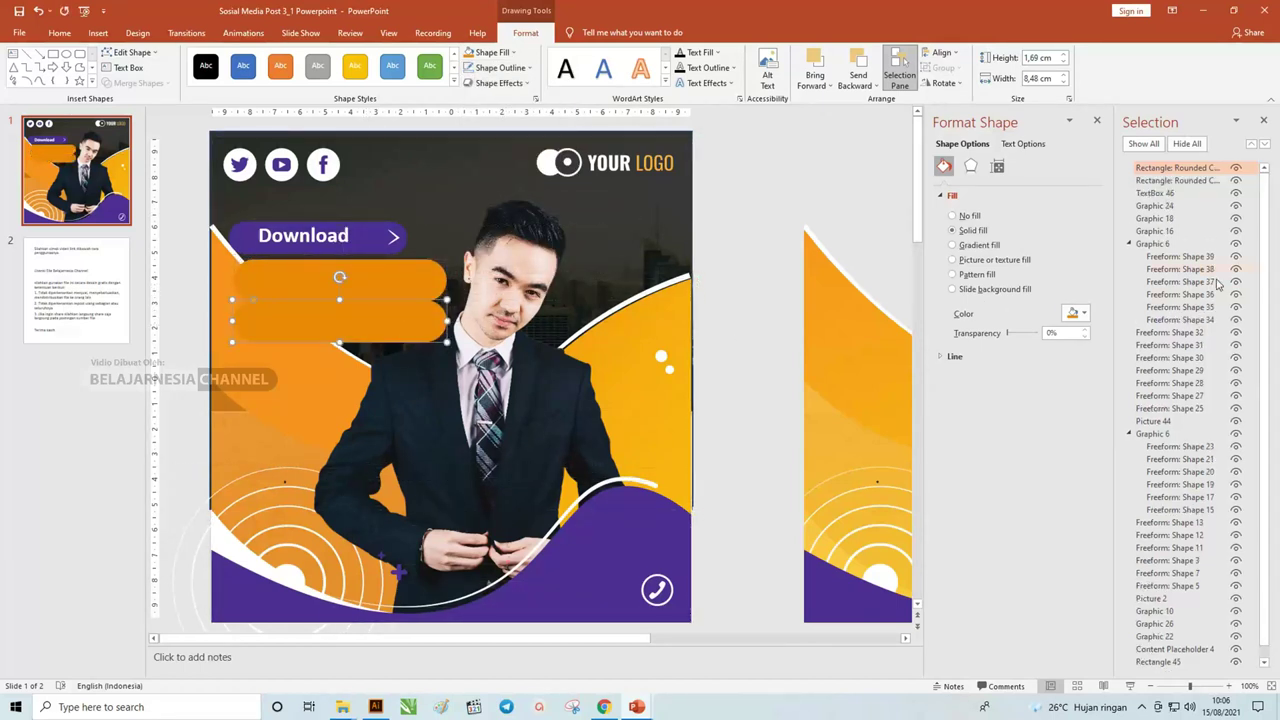
- Fill the copied pill with white and make it narrower
{"action": "left_click", "coordinate": [490, 52]}
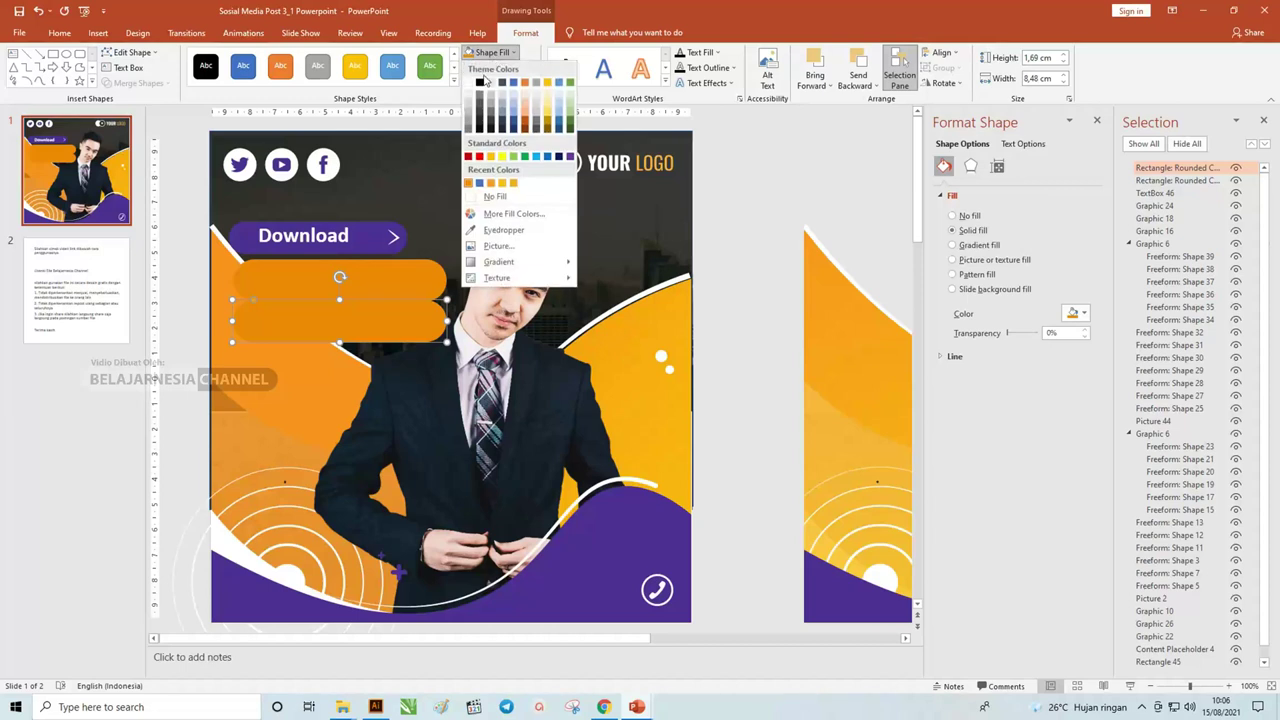
{"action": "left_click", "coordinate": [471, 80]}
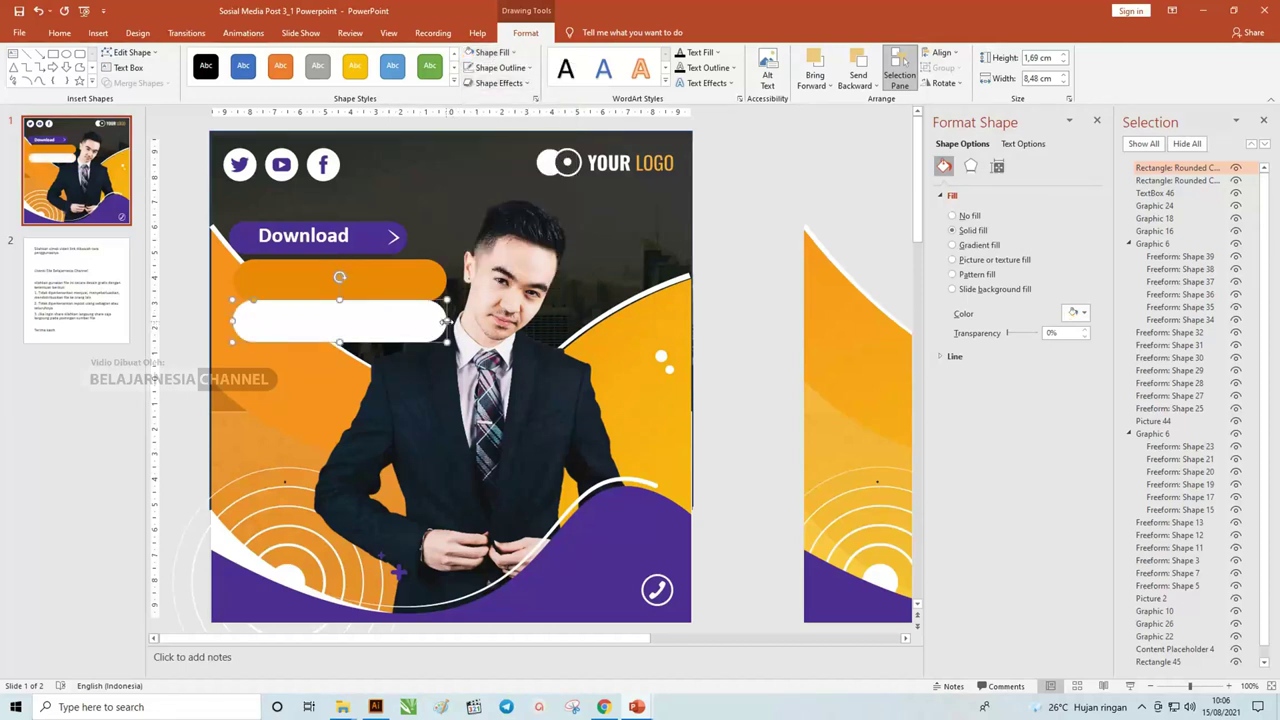
{"action": "mouse_move", "coordinate": [447, 321]}
{"action": "left_mouse_down"}
{"action": "mouse_move", "coordinate": [386, 321]}
{"action": "mouse_move", "coordinate": [388, 273]}
{"action": "mouse_move", "coordinate": [302, 243]}
{"action": "mouse_move", "coordinate": [357, 297]}
{"action": "left_mouse_up"}
{"action": "left_click", "coordinate": [388, 286], "text": "shift"}
{"action": "key", "text": "Escape"}
- Move the Download button below the pills and shift both pills up and left
{"action": "left_click", "coordinate": [245, 231]}
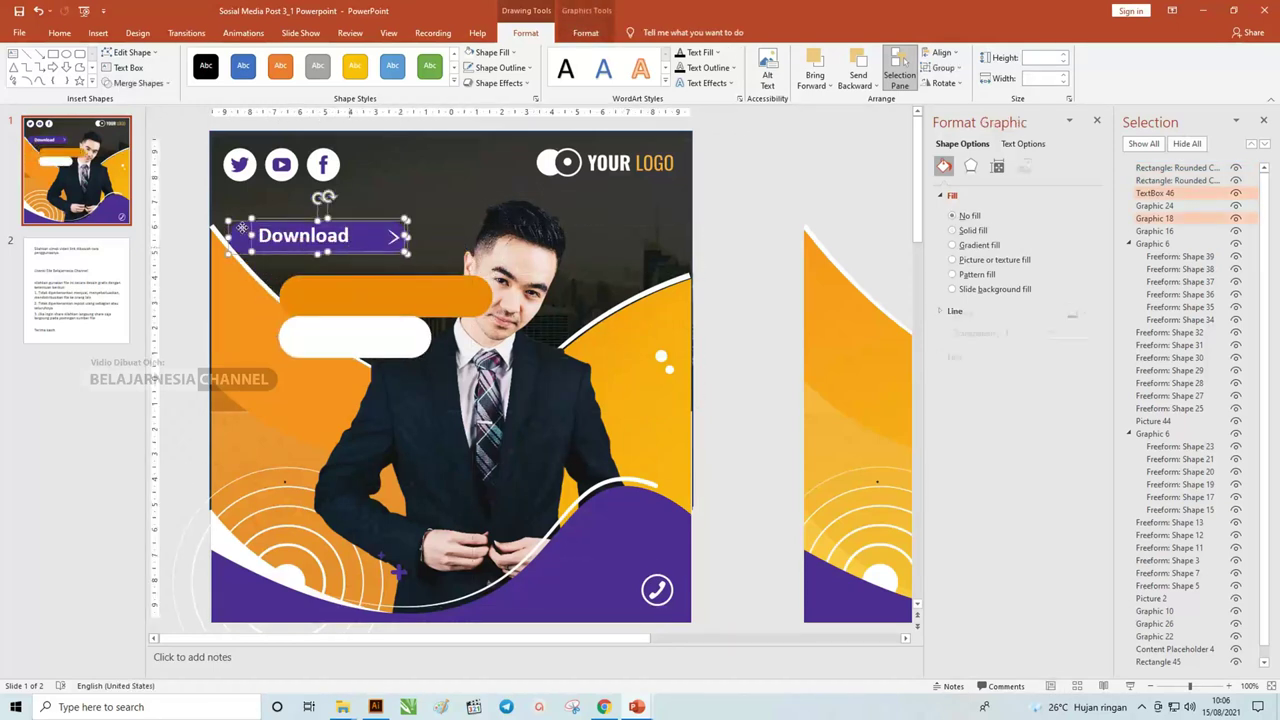
{"action": "left_click_drag", "start_coordinate": [241, 228], "coordinate": [266, 402]}
{"action": "left_click", "coordinate": [377, 310]}
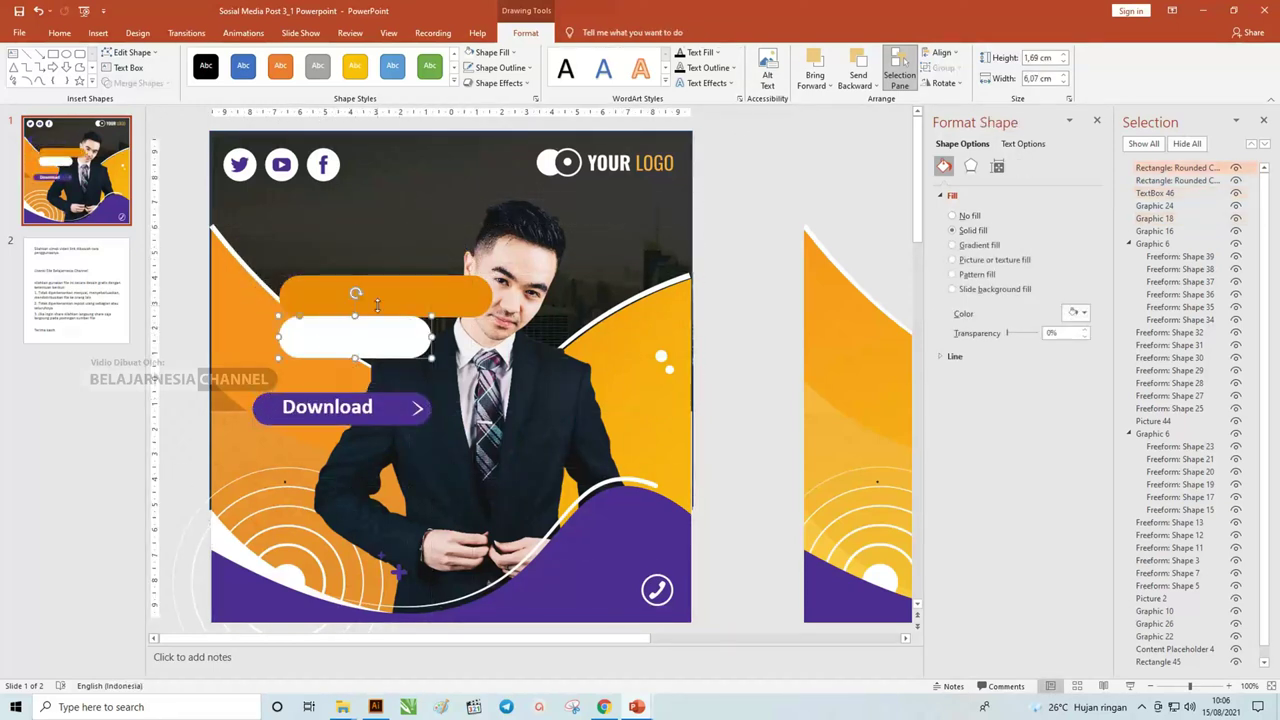
{"action": "left_click", "coordinate": [377, 305], "text": "shift"}
{"action": "left_click_drag", "start_coordinate": [424, 285], "coordinate": [382, 219]}
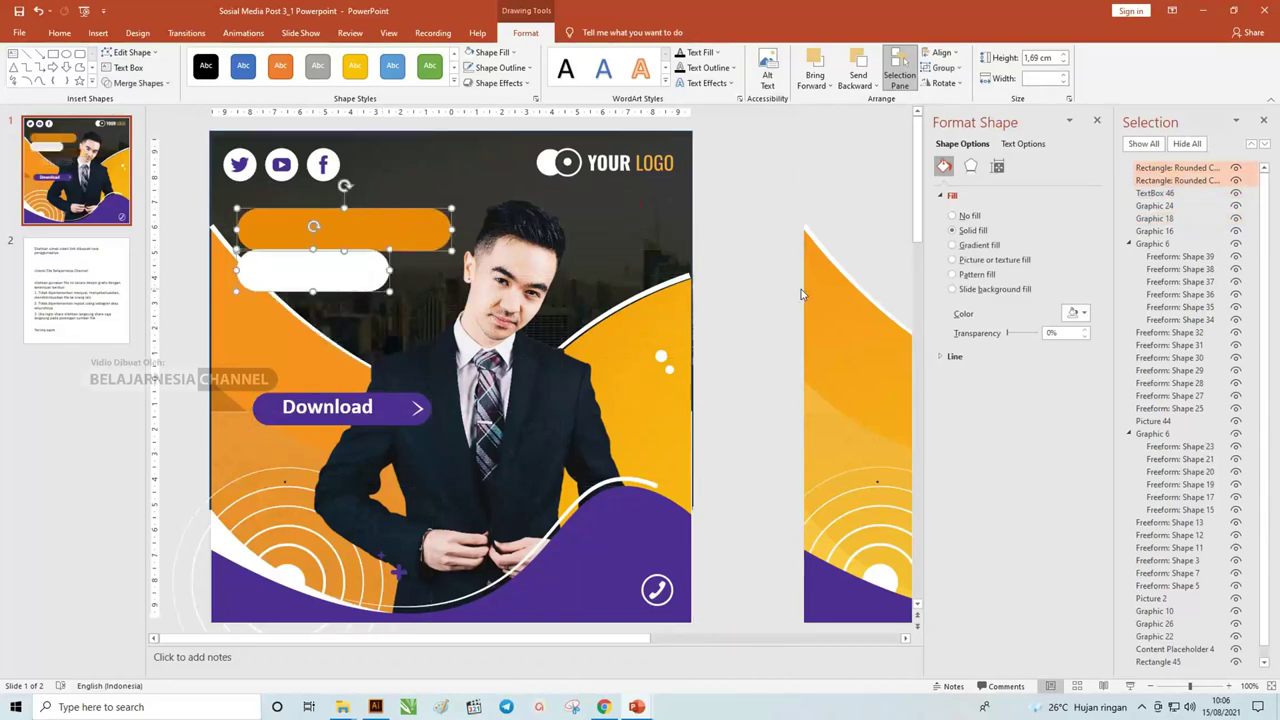
{"action": "left_click", "coordinate": [752, 246]}
{"action": "scroll", "coordinate": [701, 264], "scroll_direction": "down", "scroll_amount": 3, "text": "ctrl"}
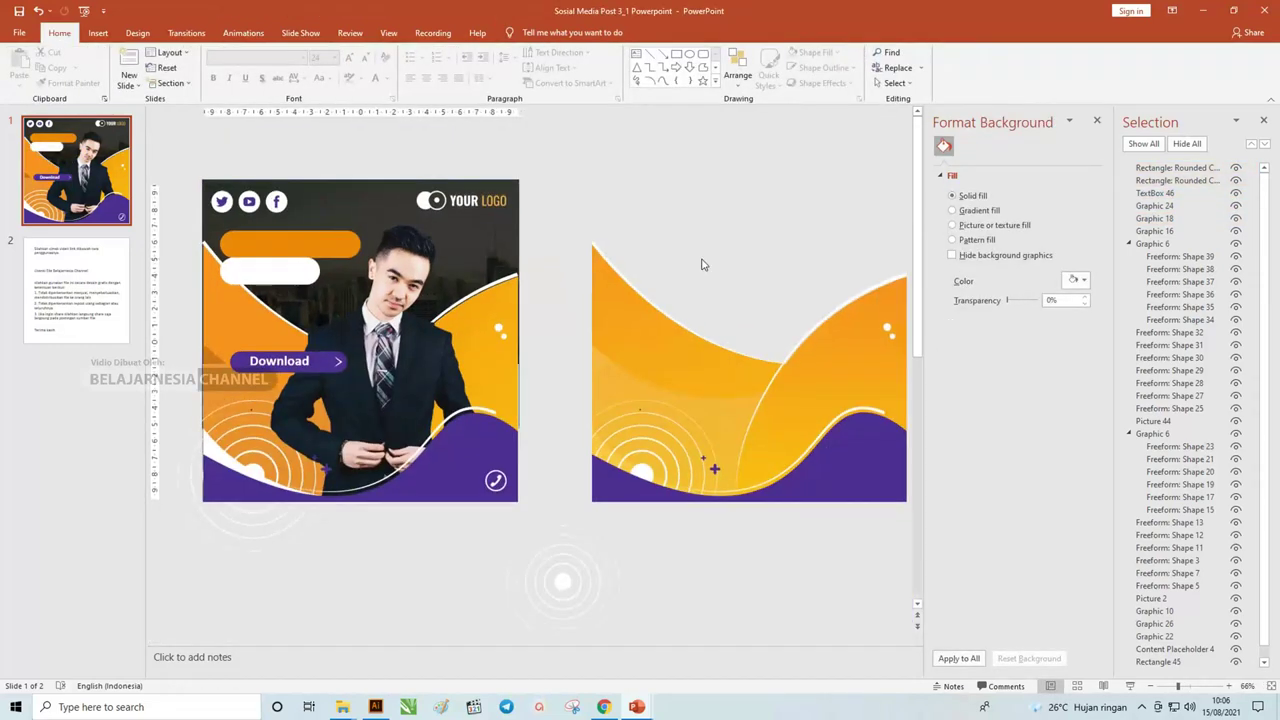
- Widen the dark photo overlay slightly, then open Sosial Media Post 3_5 from the Pictures folder
{"action": "left_click", "coordinate": [510, 268]}
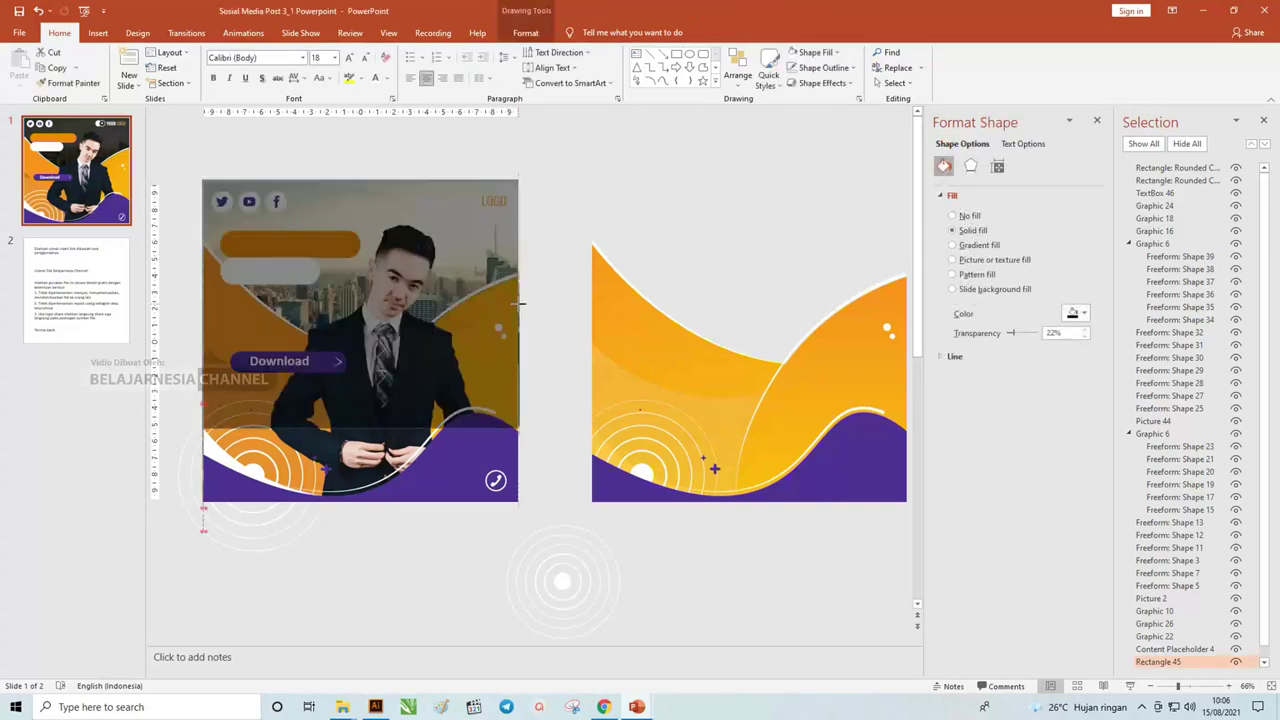
{"action": "key", "text": "shift+Right"}
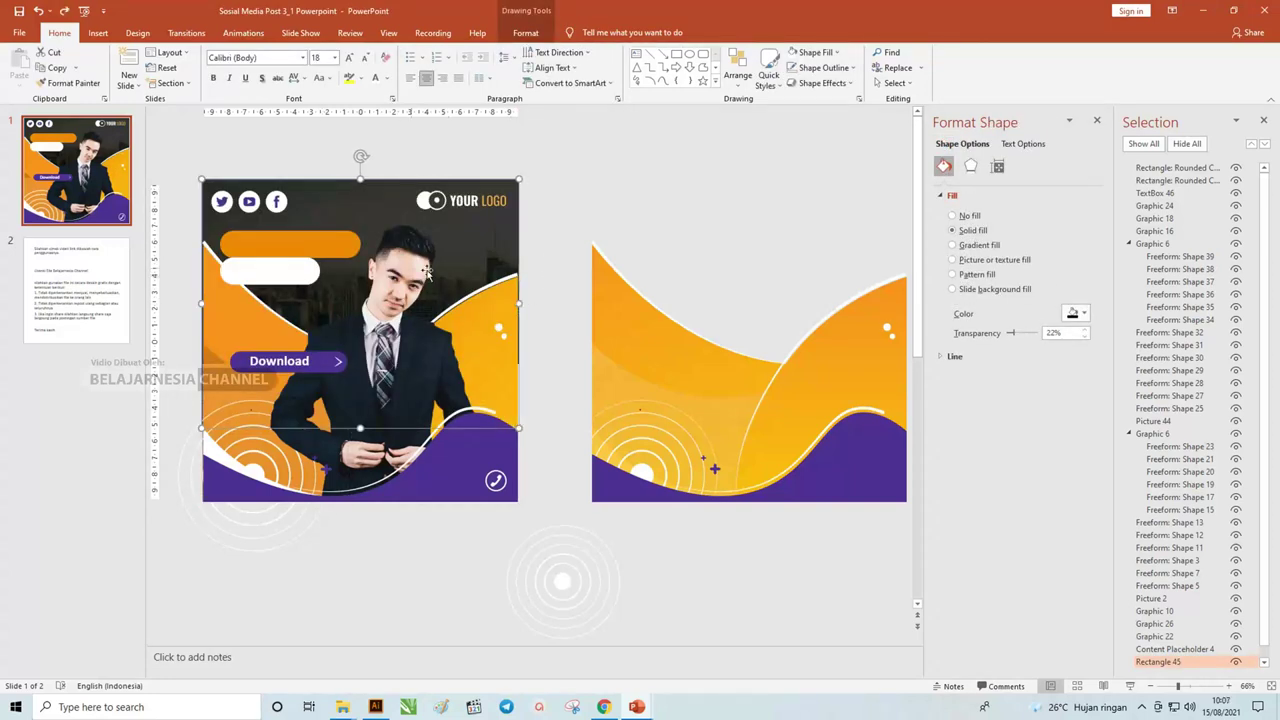
{"action": "left_click", "coordinate": [406, 318]}
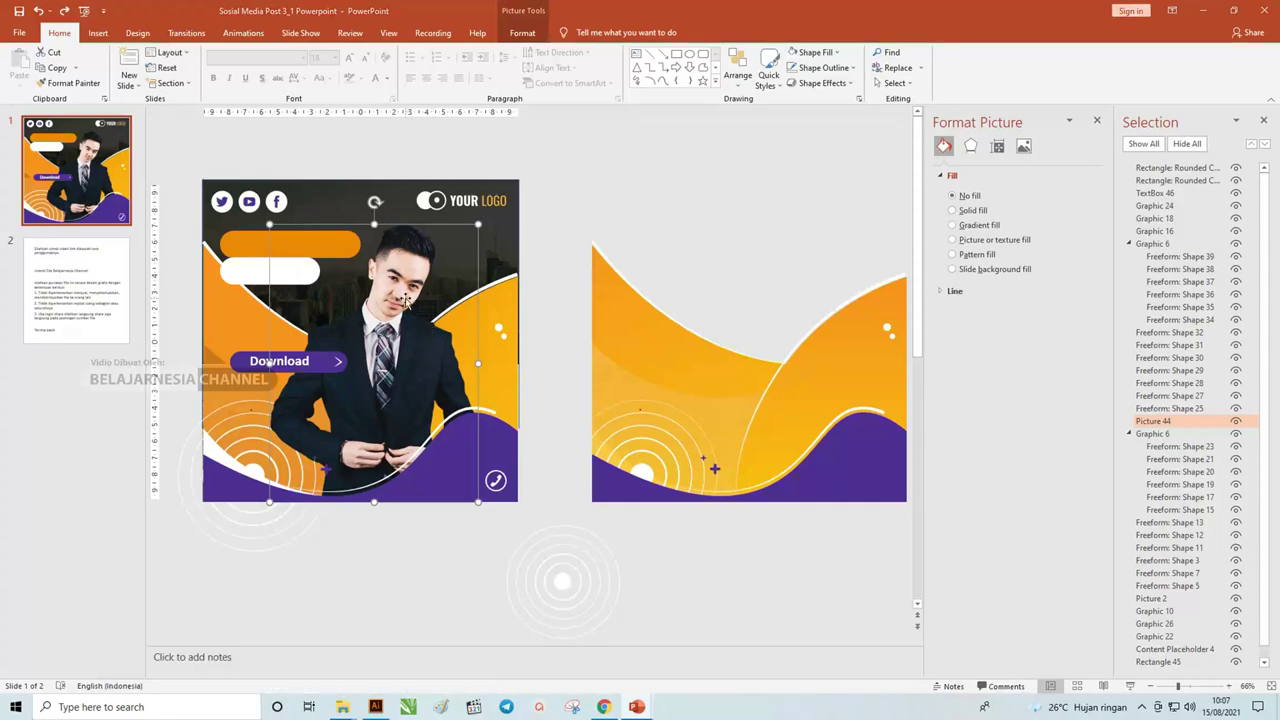
{"action": "key", "text": "alt+Tab"}
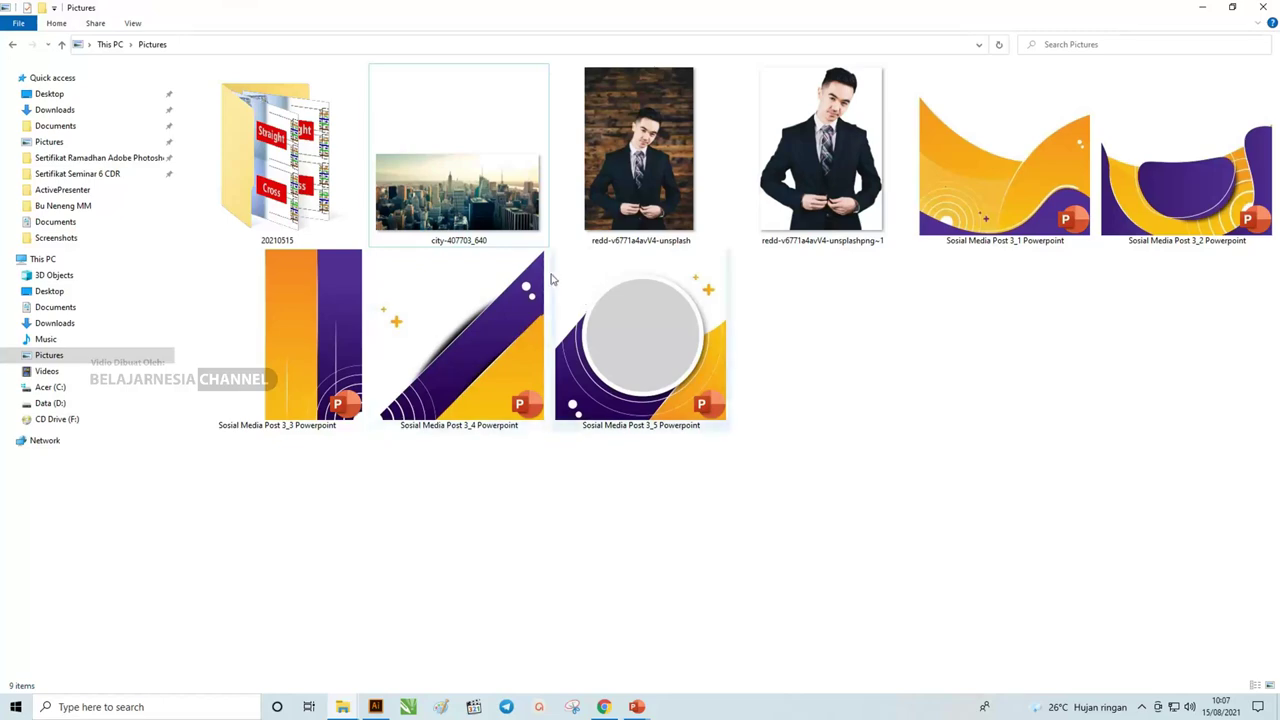
{"action": "double_click", "coordinate": [636, 354]}
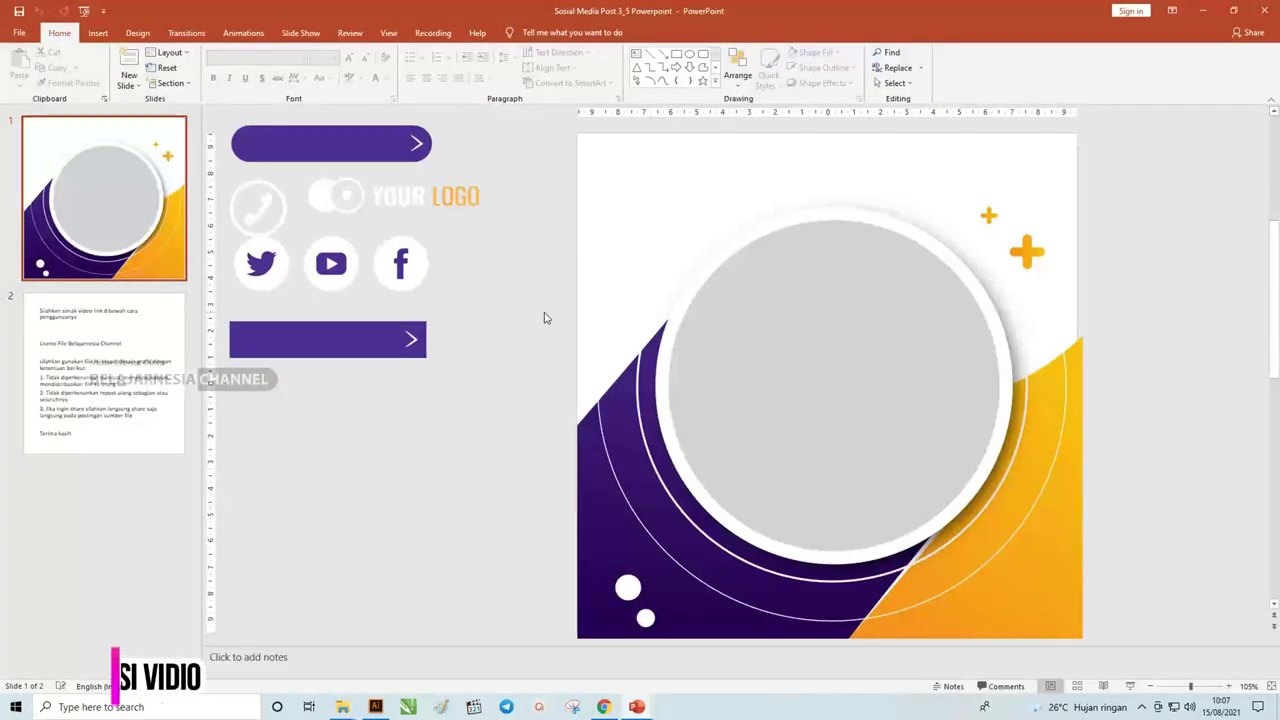
- Choose the Oval tool from the Insert Shapes gallery
{"action": "left_click", "coordinate": [784, 375]}
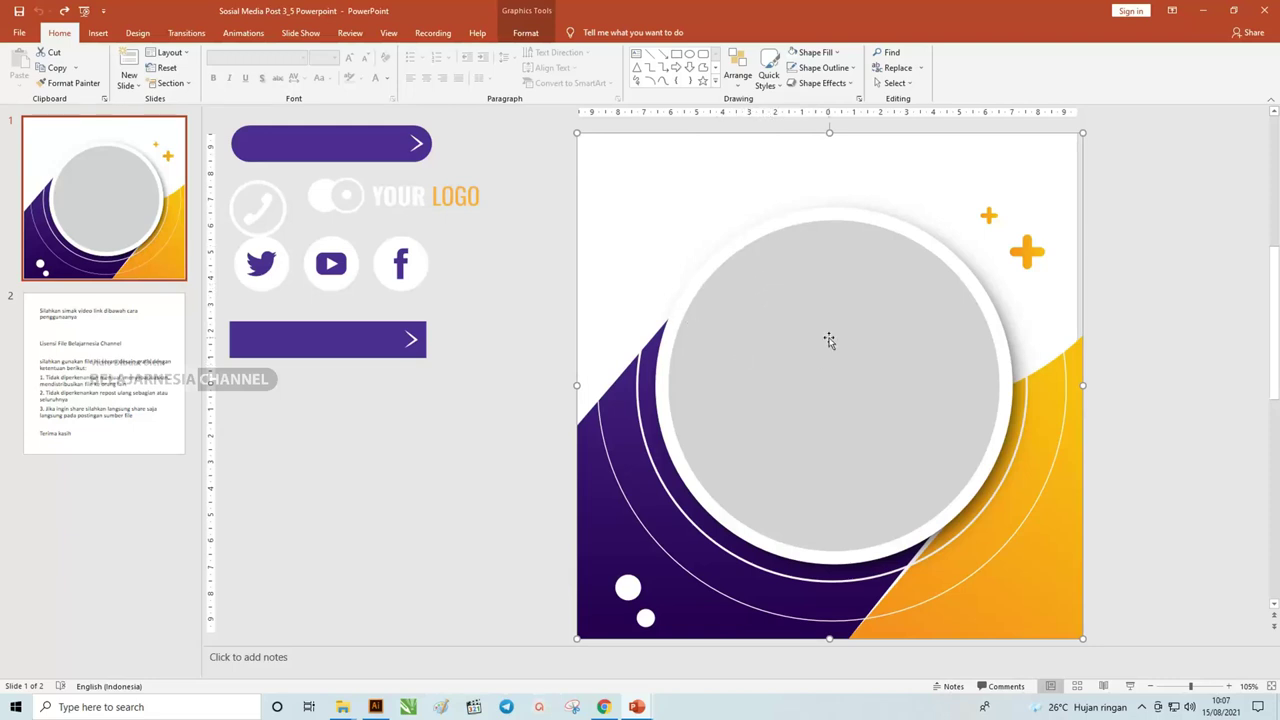
{"action": "left_click", "coordinate": [97, 33]}
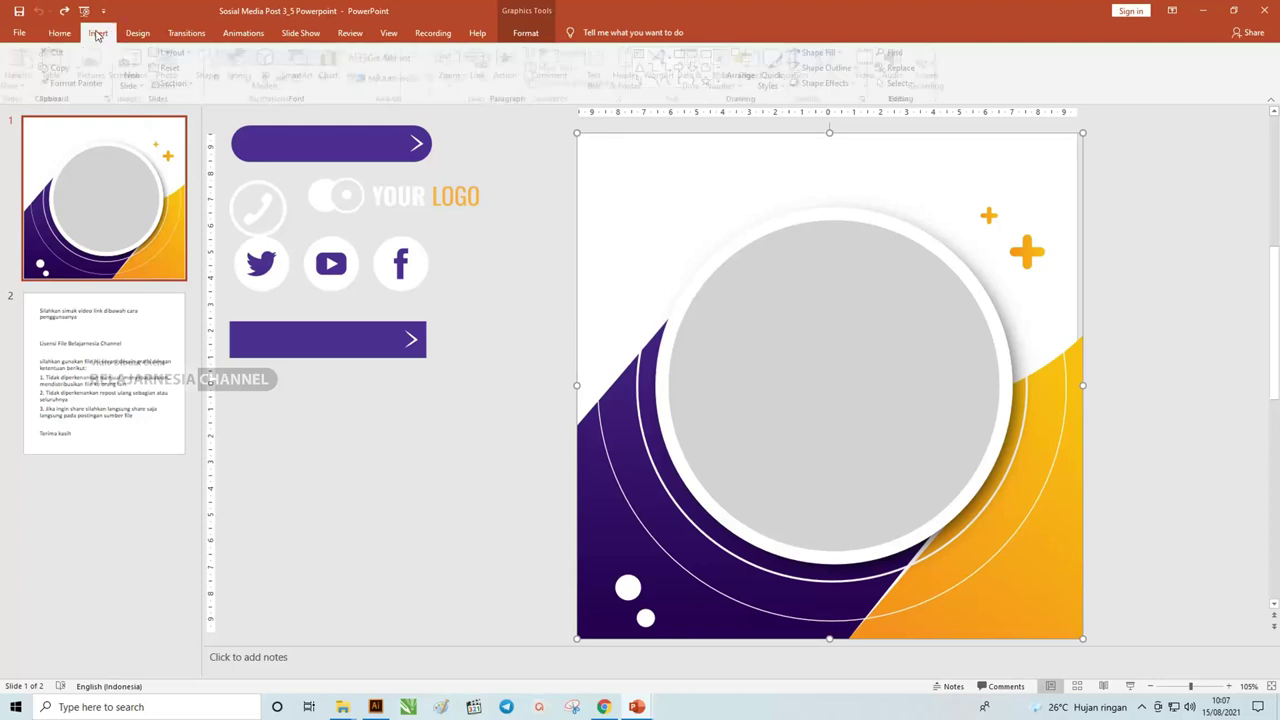
{"action": "left_click", "coordinate": [215, 75]}
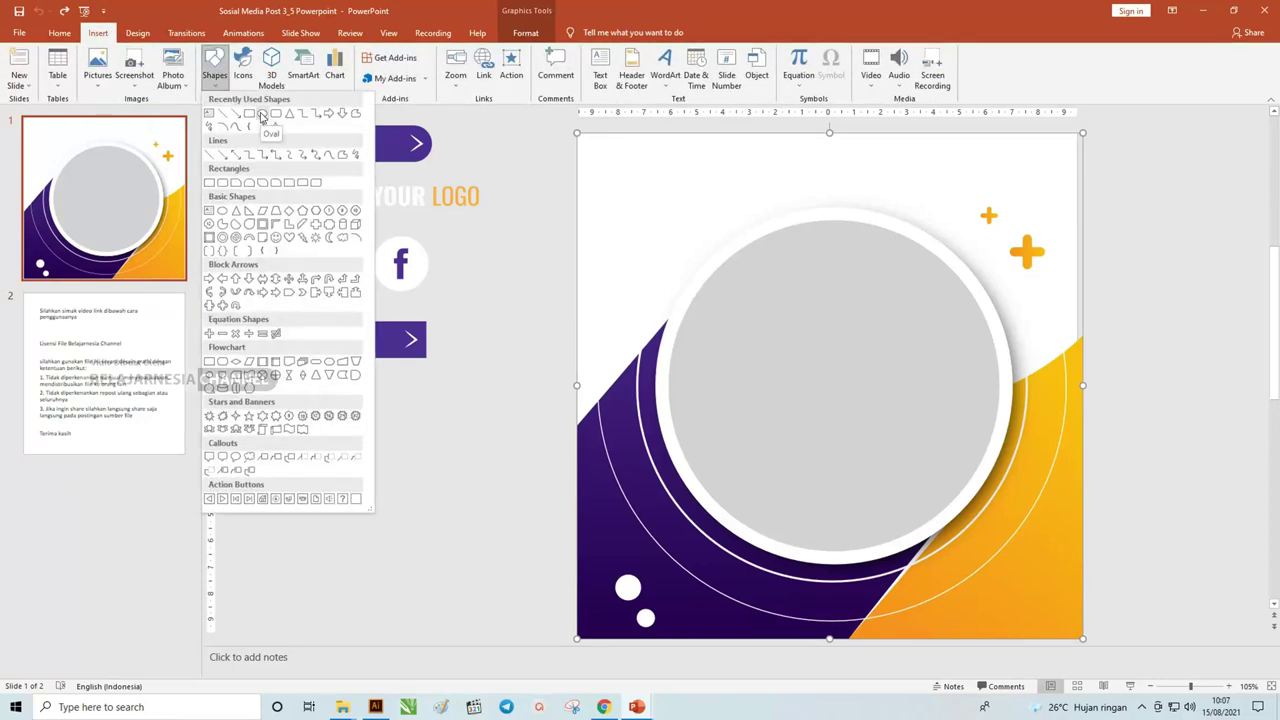
{"action": "left_click", "coordinate": [262, 116]}
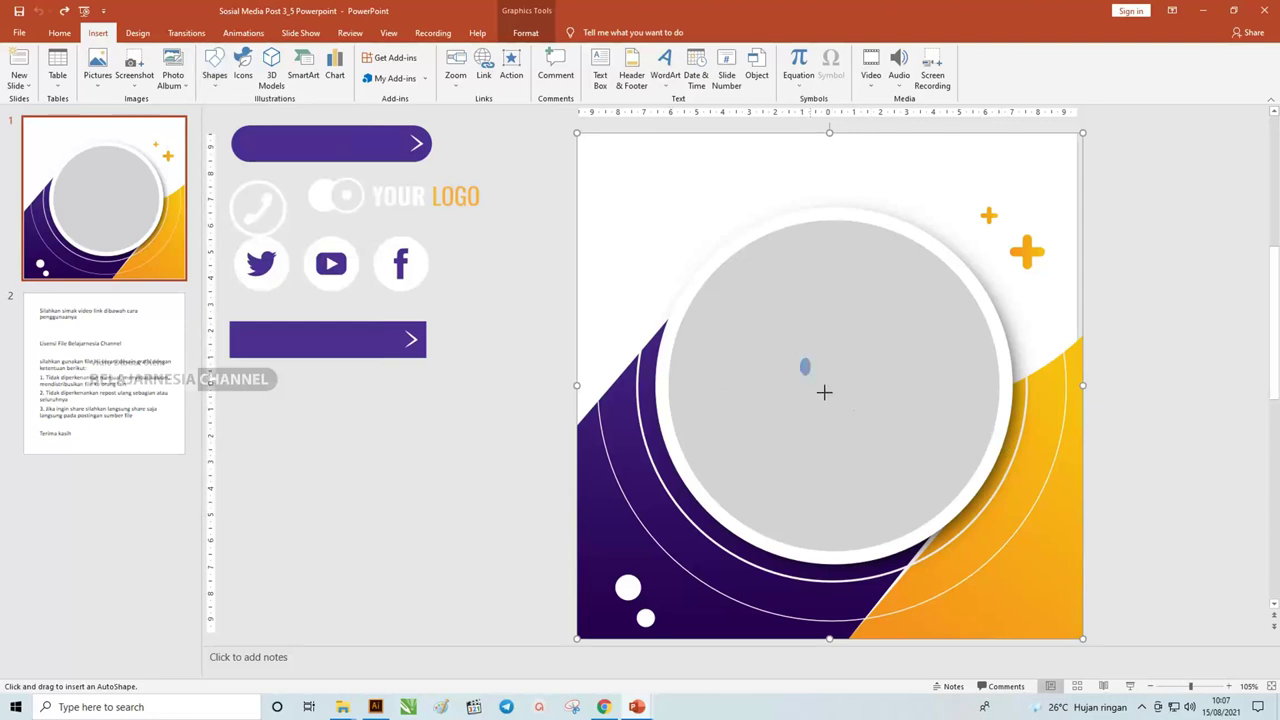
- Draw a circle over the grey centre and size it to 12.72 cm, centred in the white ring
{"action": "left_click_drag", "start_coordinate": [824, 392], "coordinate": [949, 509]}
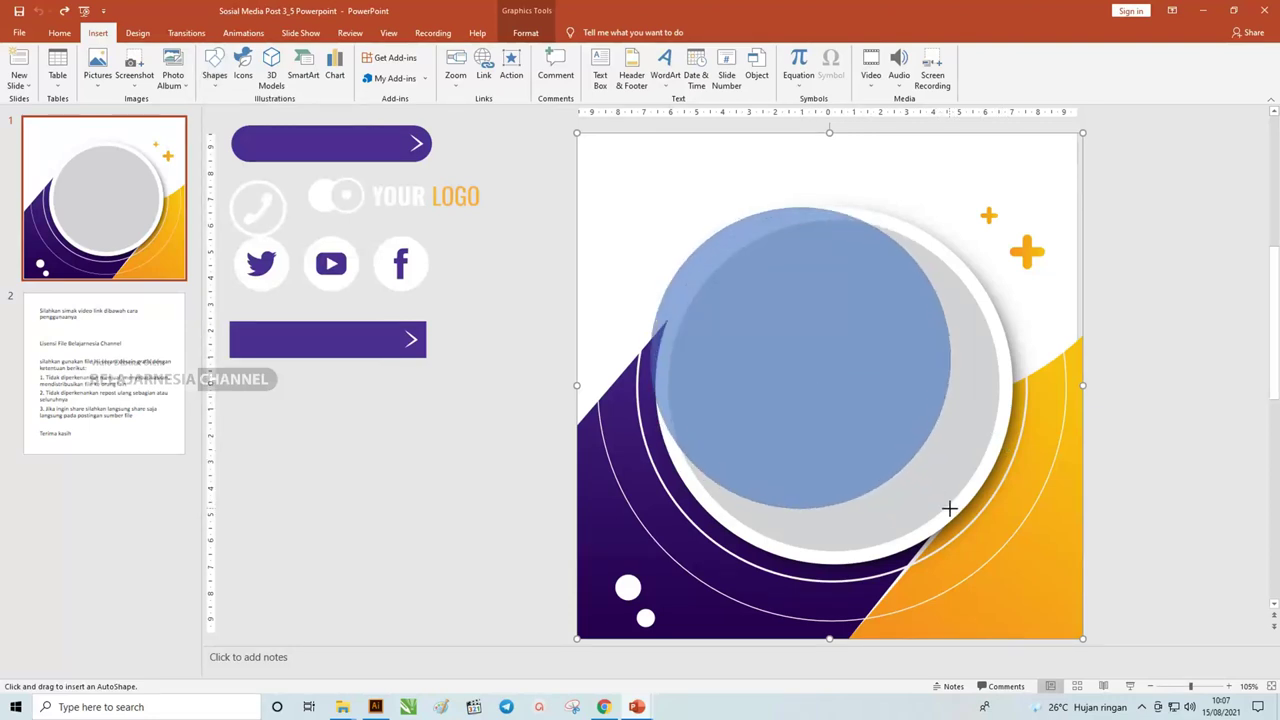
{"action": "left_click_drag", "start_coordinate": [857, 366], "coordinate": [893, 389]}
{"action": "left_click_drag", "start_coordinate": [985, 237], "coordinate": [998, 222]}
{"action": "left_click_drag", "start_coordinate": [935, 267], "coordinate": [926, 268]}
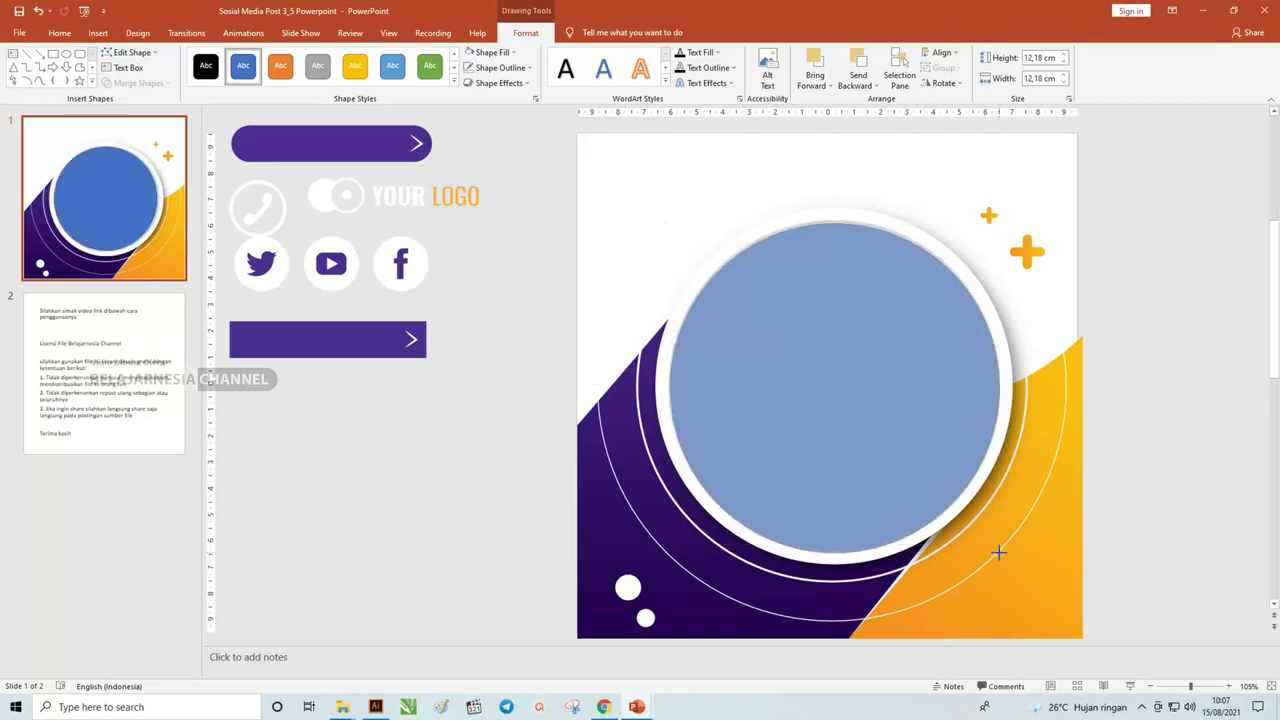
{"action": "left_click_drag", "start_coordinate": [993, 544], "coordinate": [1002, 552]}
{"action": "left_click", "coordinate": [932, 463]}
{"action": "left_click_drag", "start_coordinate": [971, 380], "coordinate": [970, 383]}
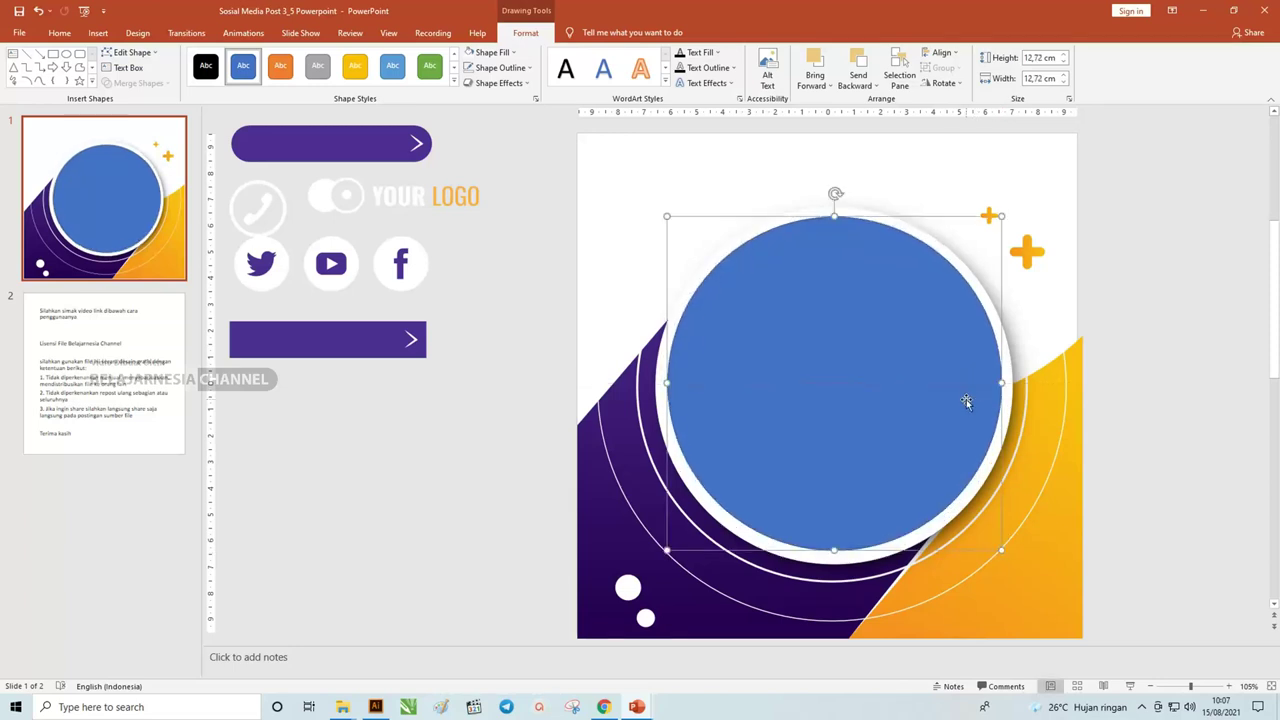
{"action": "key", "text": "ctrl+Right"}
{"action": "key", "text": "ctrl+Right"}
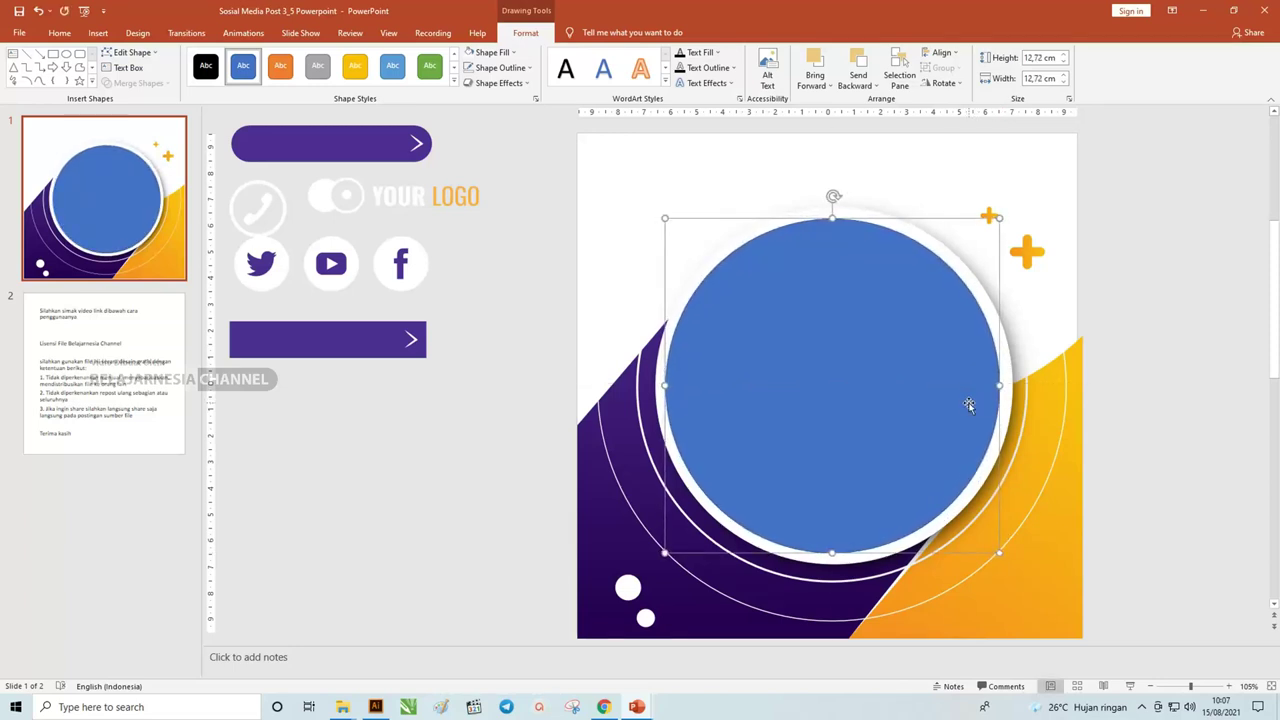
- Fill the circle with the redd-v6771a4avV4-unsplash businessman photo from the Pictures folder
{"action": "left_click", "coordinate": [512, 53]}
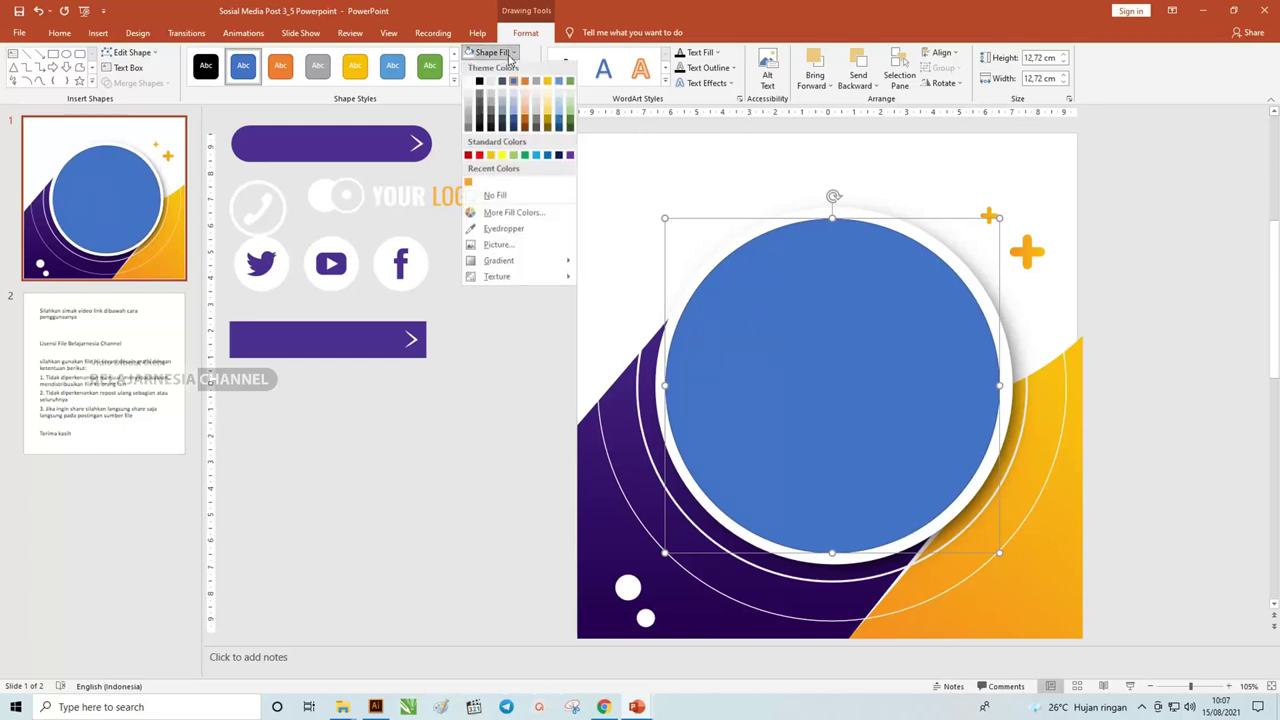
{"action": "left_click", "coordinate": [515, 248]}
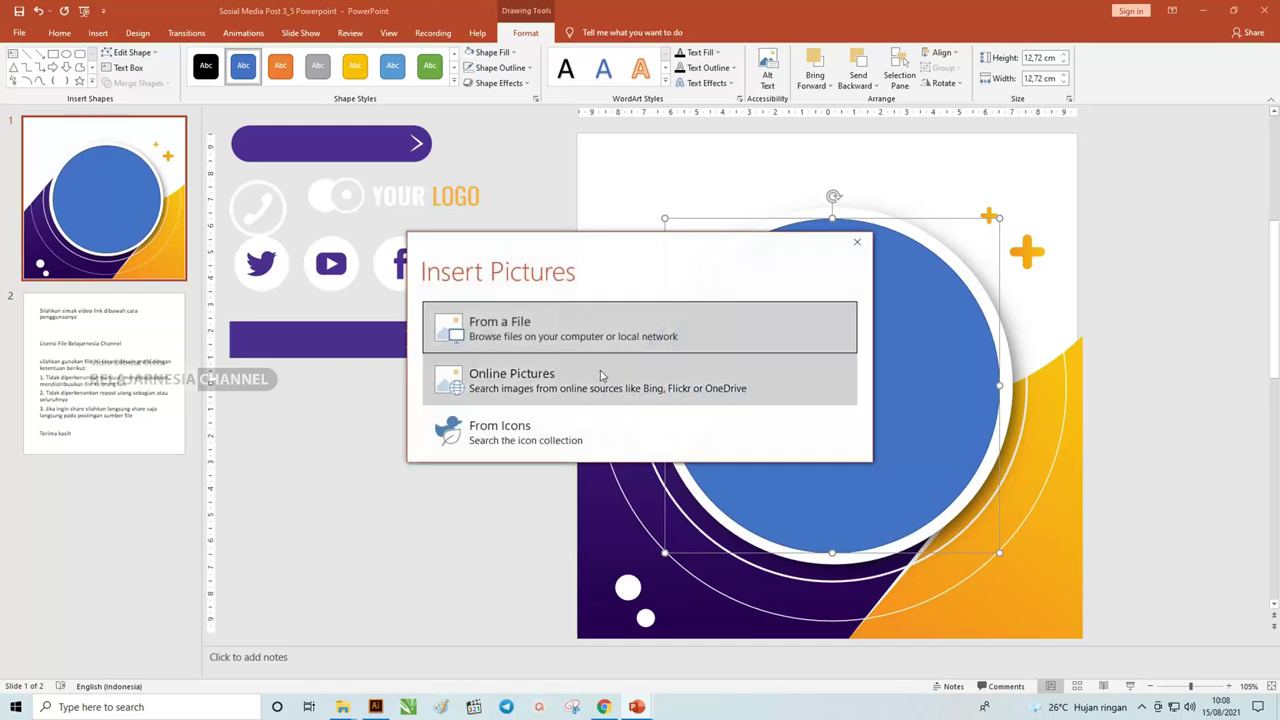
{"action": "left_click", "coordinate": [561, 338]}
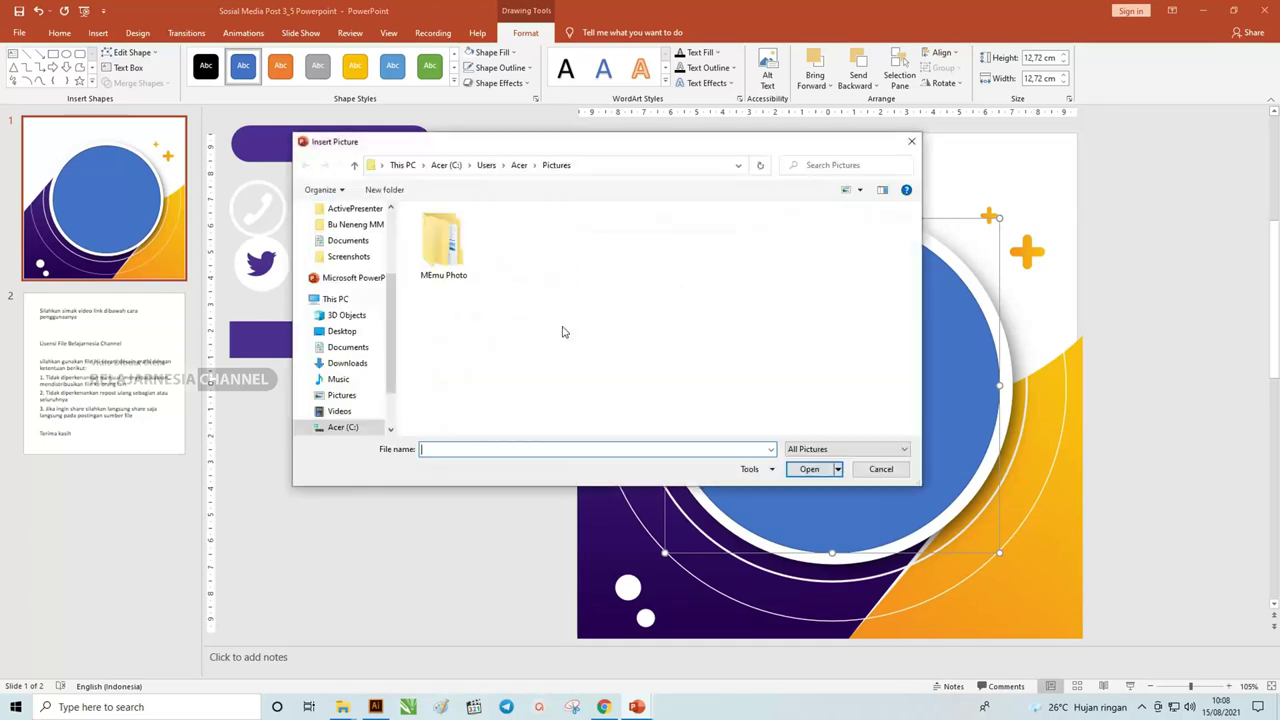
{"action": "left_click", "coordinate": [358, 396]}
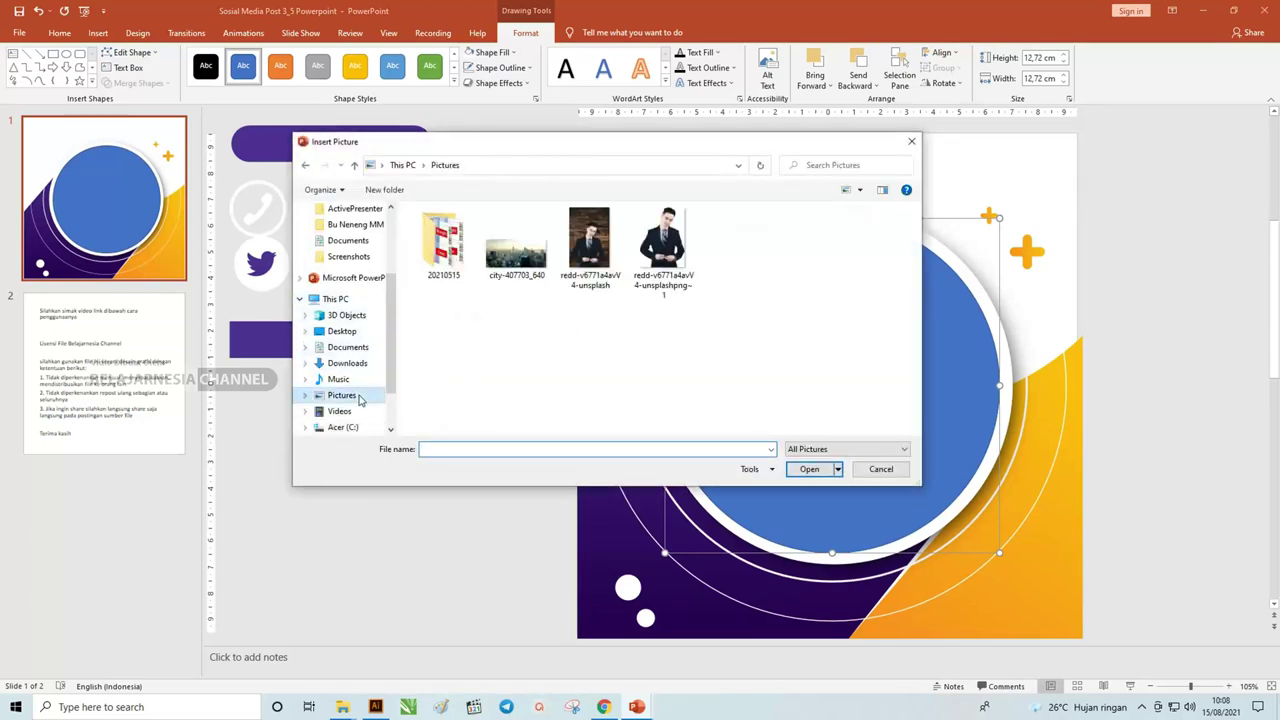
{"action": "left_click", "coordinate": [590, 245]}
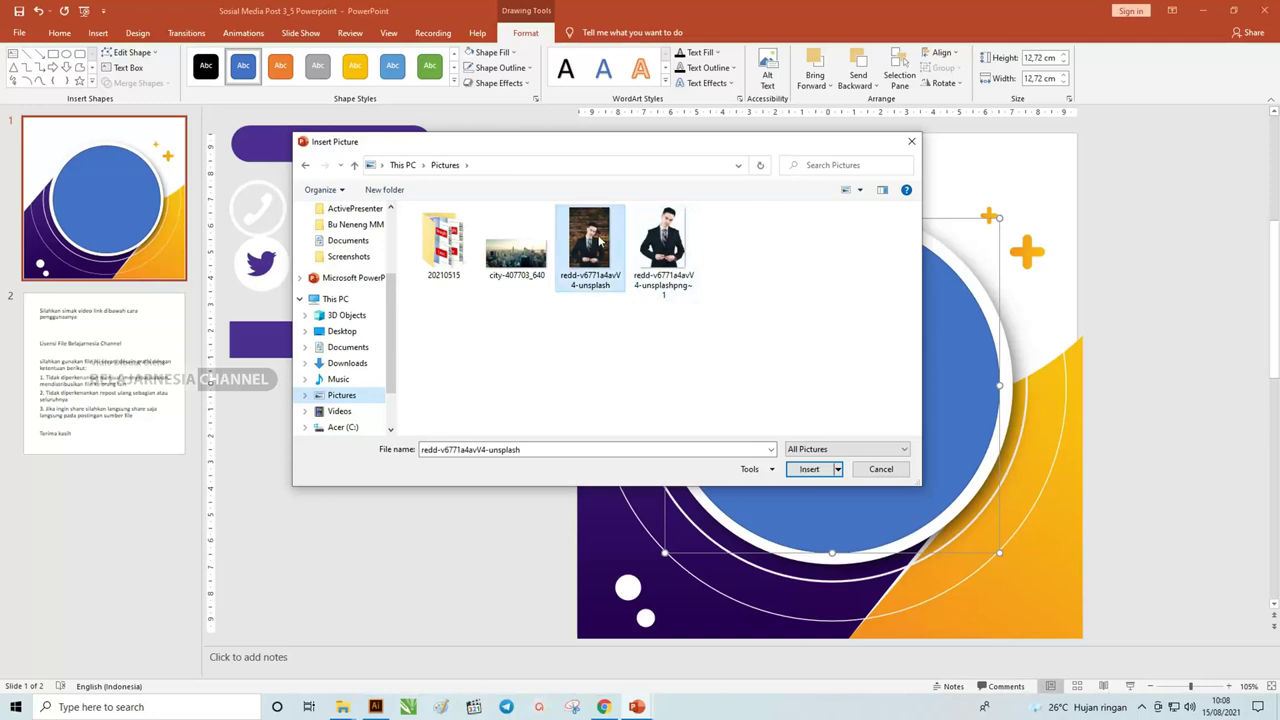
{"action": "left_click", "coordinate": [805, 467]}
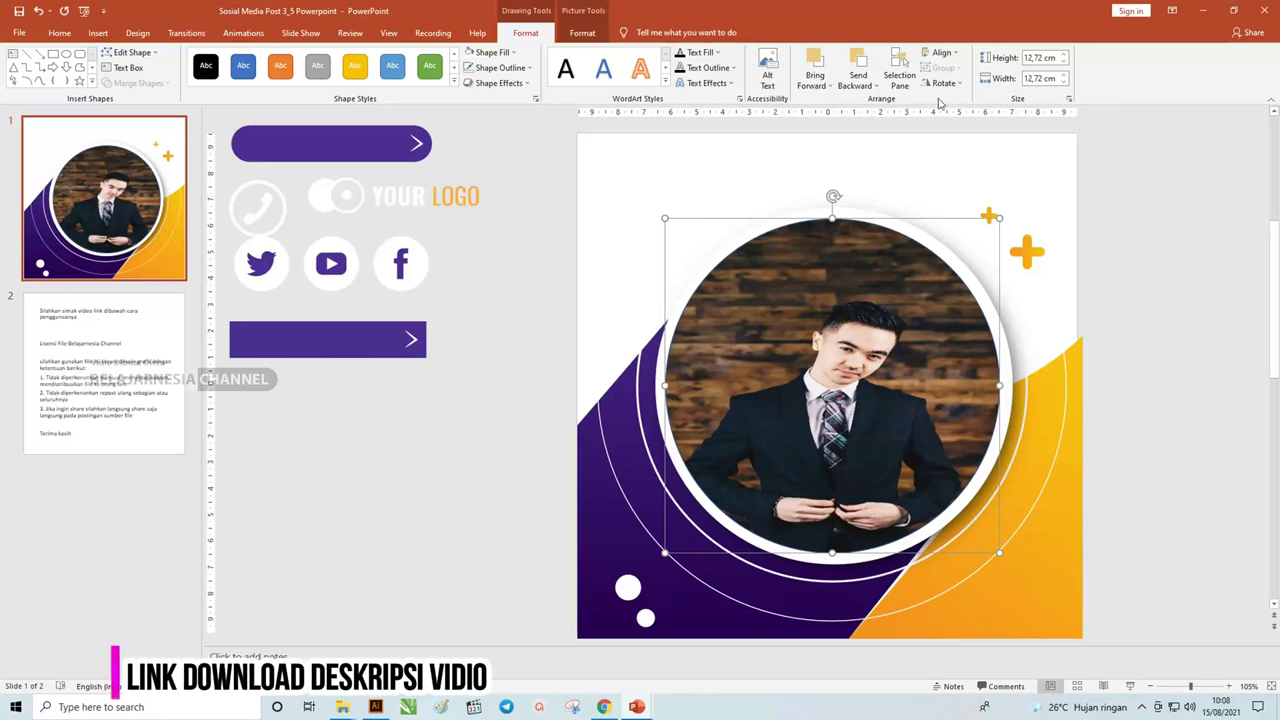
- Crop, enlarge and shift the photo so the businessman is well framed in the circle
{"action": "left_click", "coordinate": [582, 32]}
{"action": "left_click", "coordinate": [1124, 66]}
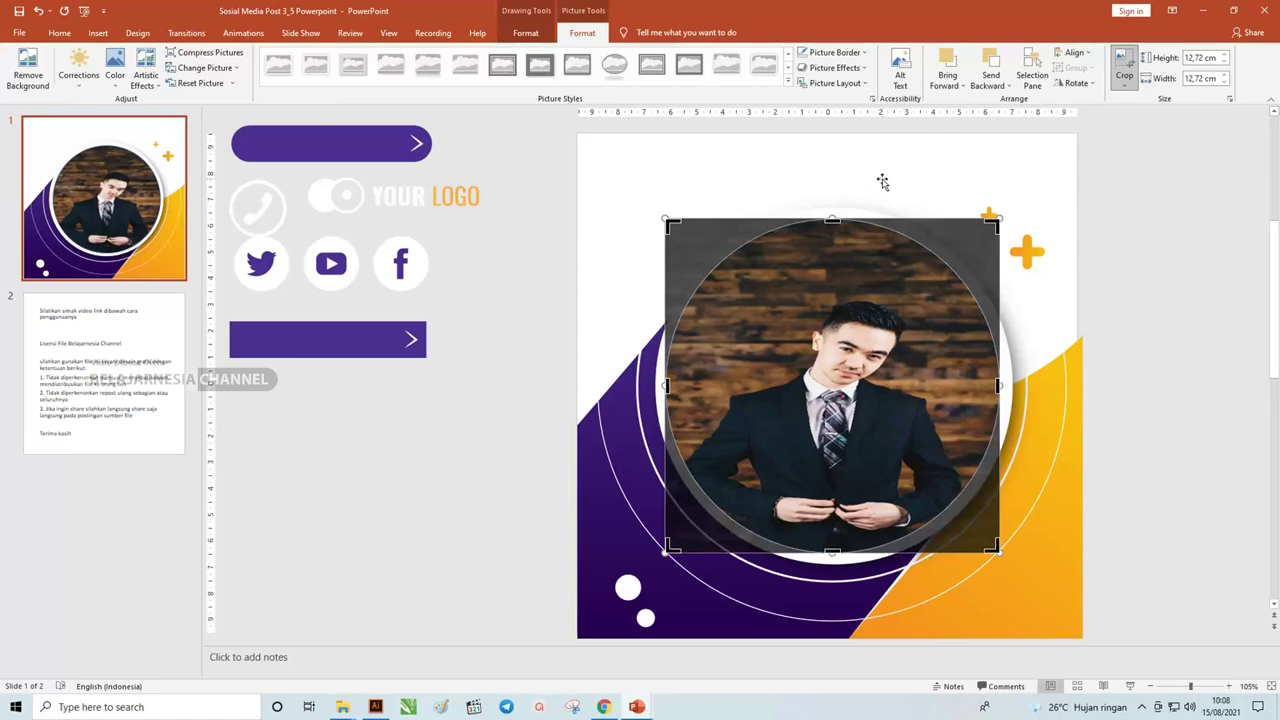
{"action": "left_click_drag", "start_coordinate": [832, 218], "coordinate": [838, 132]}
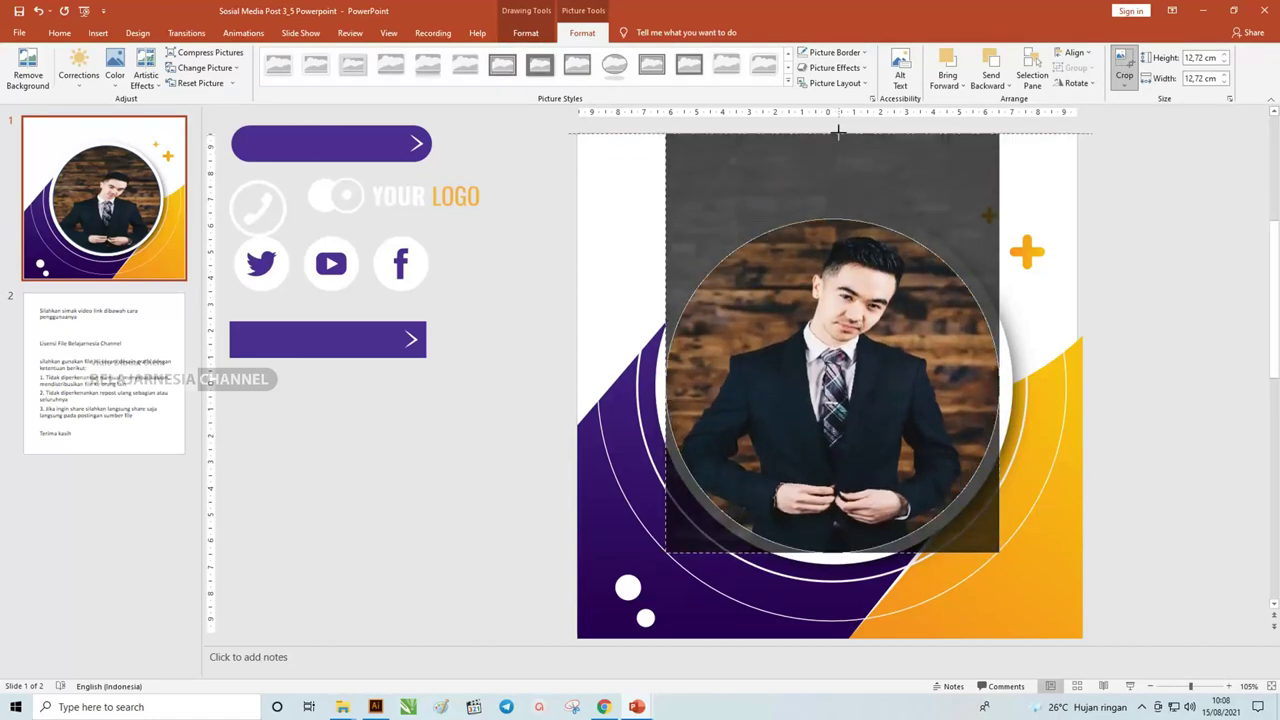
{"action": "left_click_drag", "start_coordinate": [838, 132], "coordinate": [852, 400]}
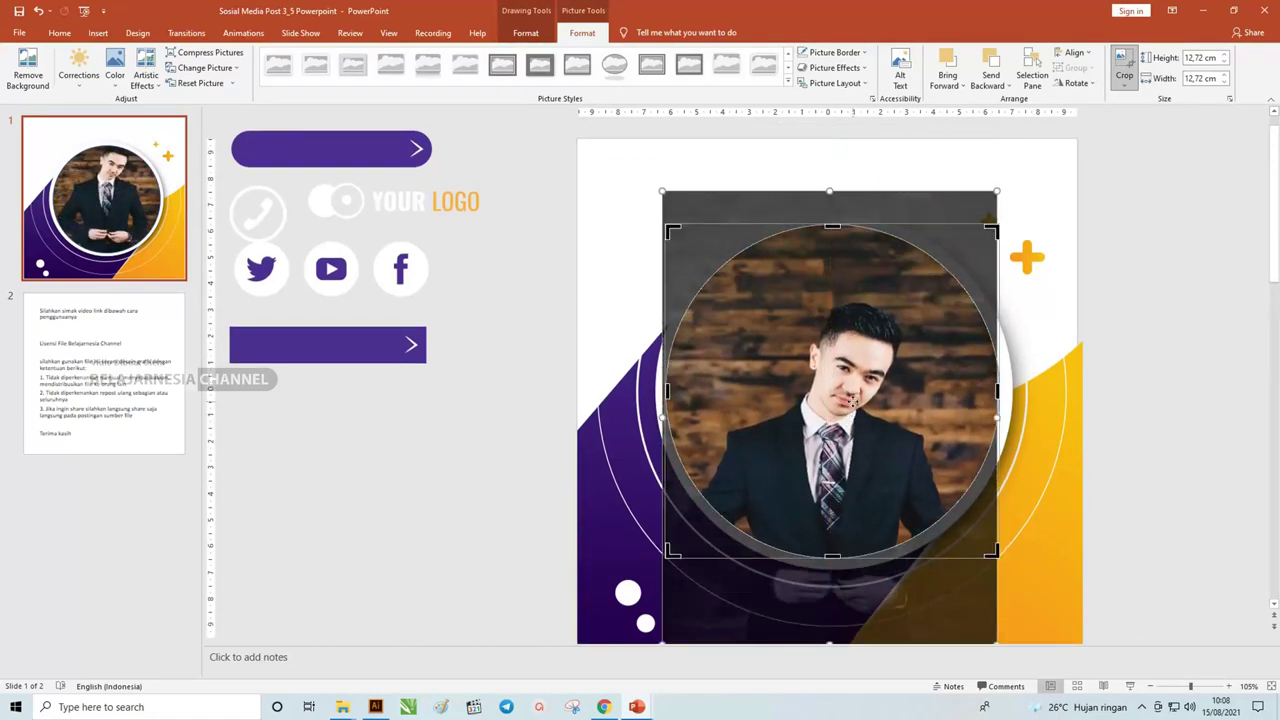
{"action": "left_click_drag", "start_coordinate": [830, 190], "coordinate": [836, 277]}
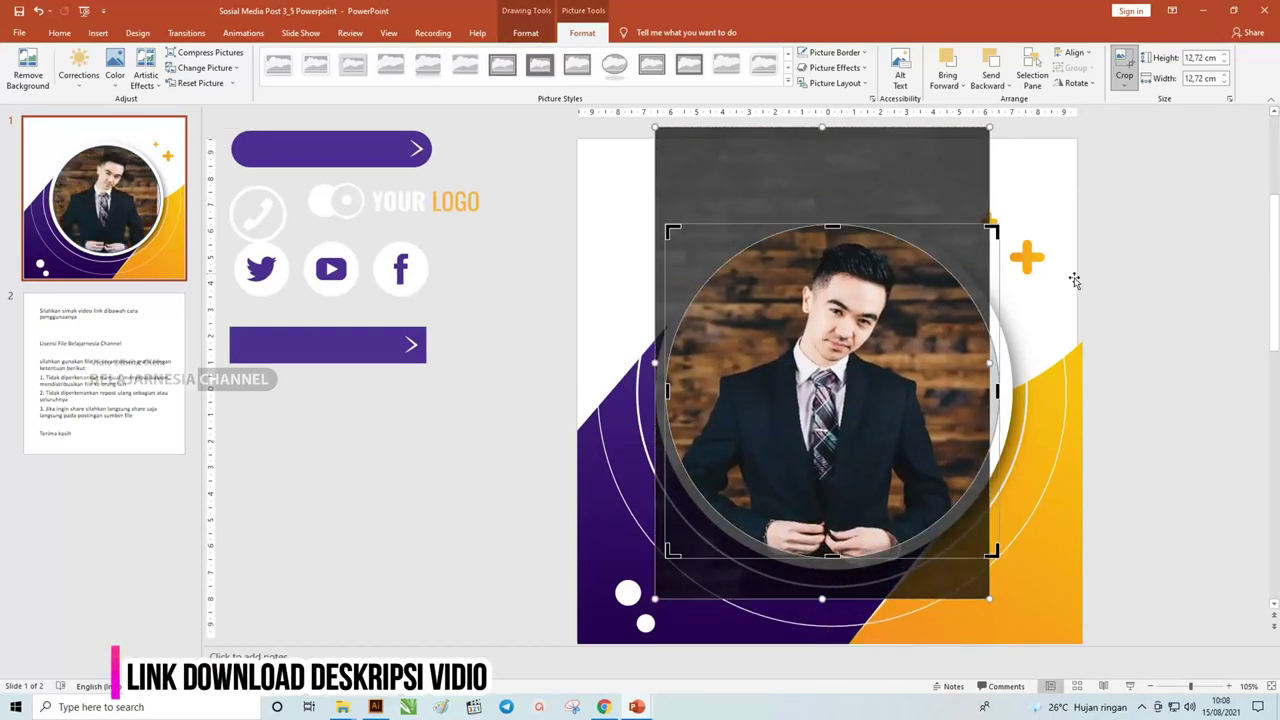
{"action": "left_click_drag", "start_coordinate": [990, 595], "coordinate": [1006, 622]}
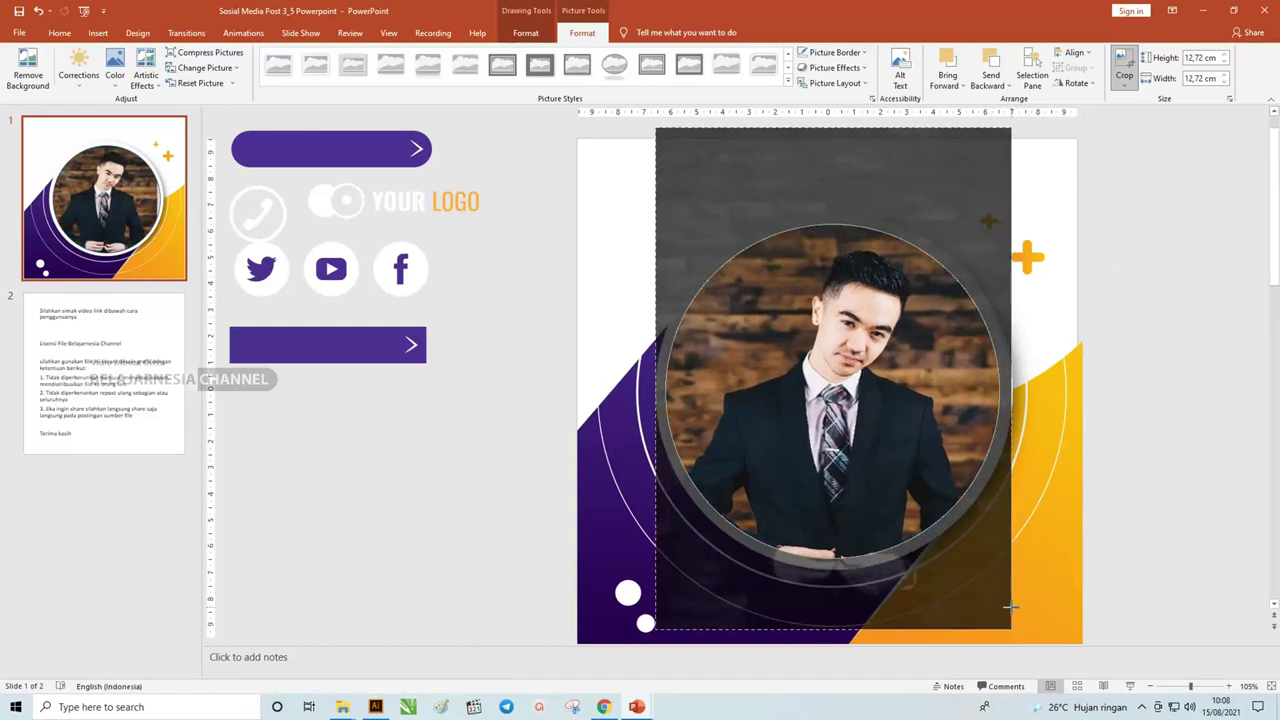
{"action": "left_click_drag", "start_coordinate": [980, 567], "coordinate": [976, 571]}
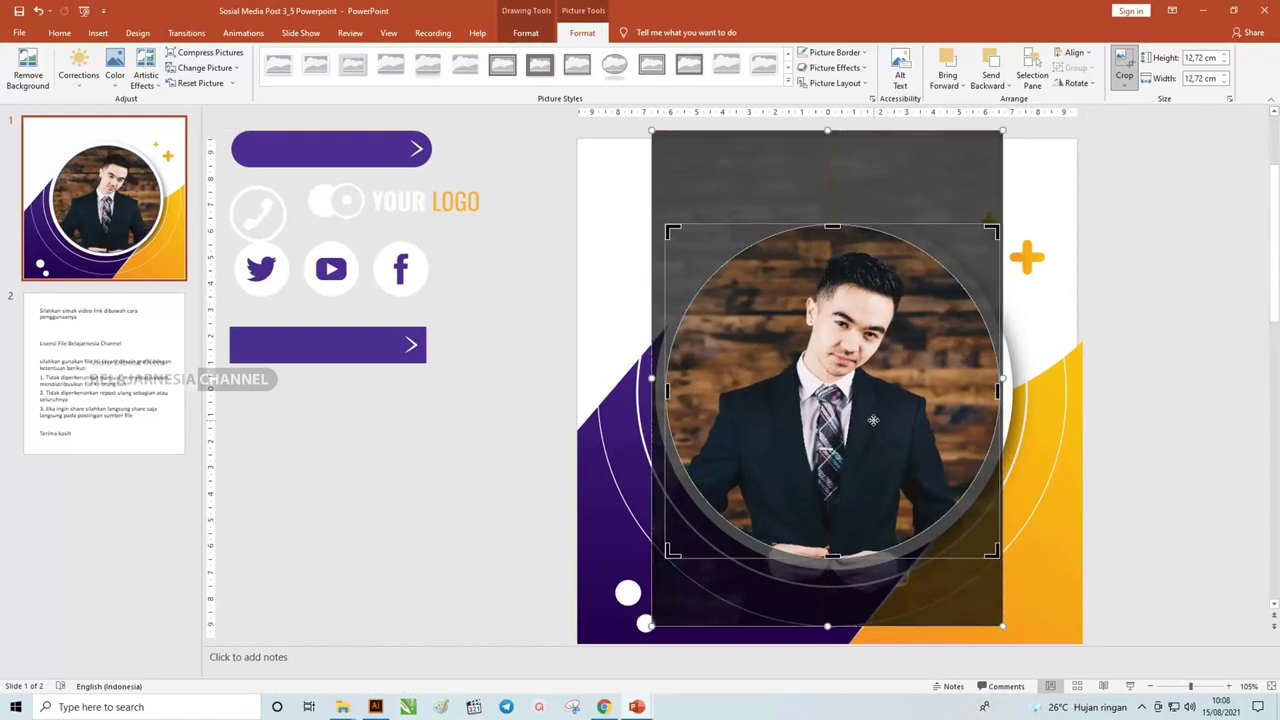
{"action": "left_click", "coordinate": [1174, 266]}
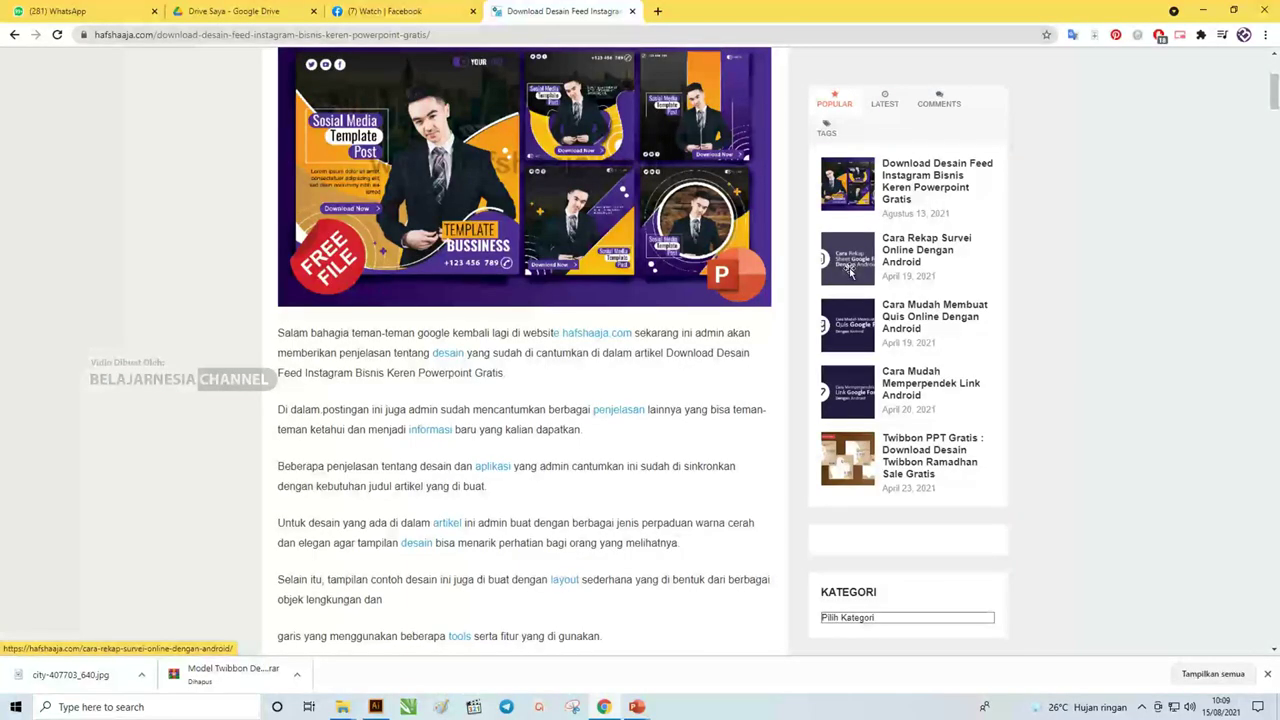
- Scroll down the Hafsha Aja article to the Link Download Disini button
{"action": "scroll", "coordinate": [848, 270], "scroll_direction": "up", "scroll_amount": 3}
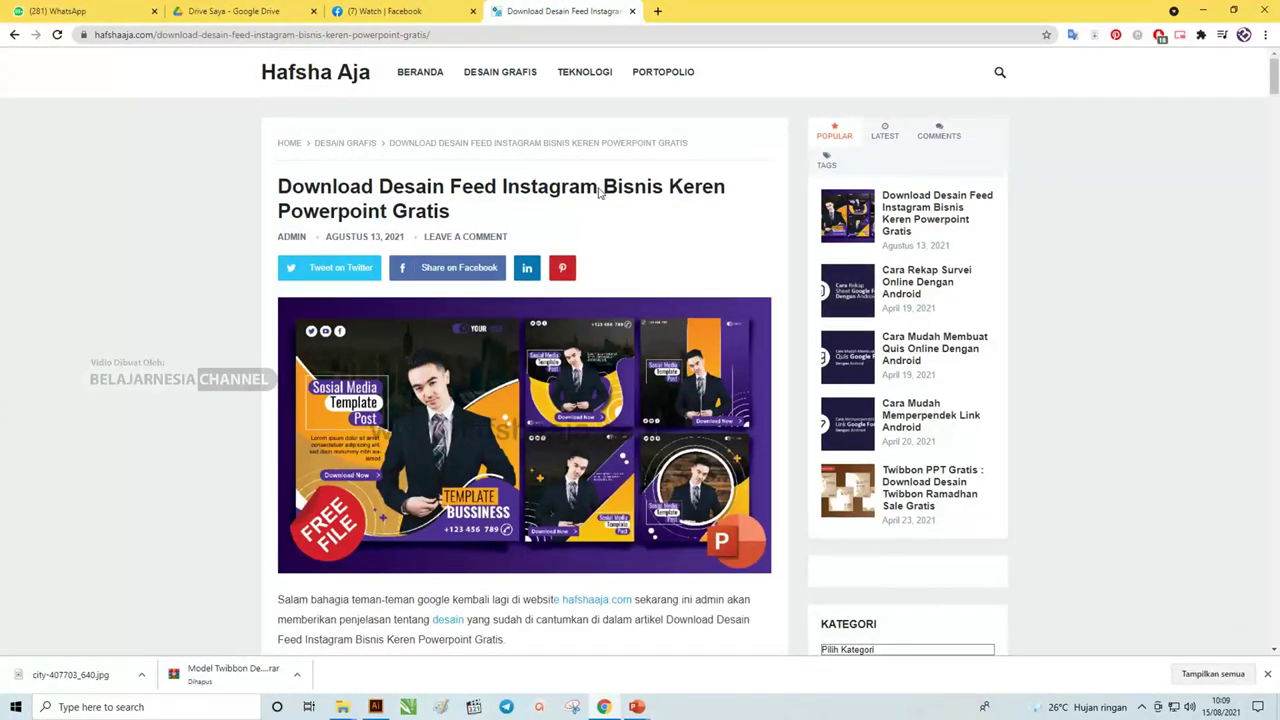
{"action": "scroll", "coordinate": [600, 192], "scroll_direction": "down", "scroll_amount": 2}
{"action": "scroll", "coordinate": [505, 228], "scroll_direction": "down", "scroll_amount": 3}
{"action": "scroll", "coordinate": [508, 222], "scroll_direction": "down", "scroll_amount": 3}
{"action": "scroll", "coordinate": [492, 237], "scroll_direction": "down", "scroll_amount": 2}
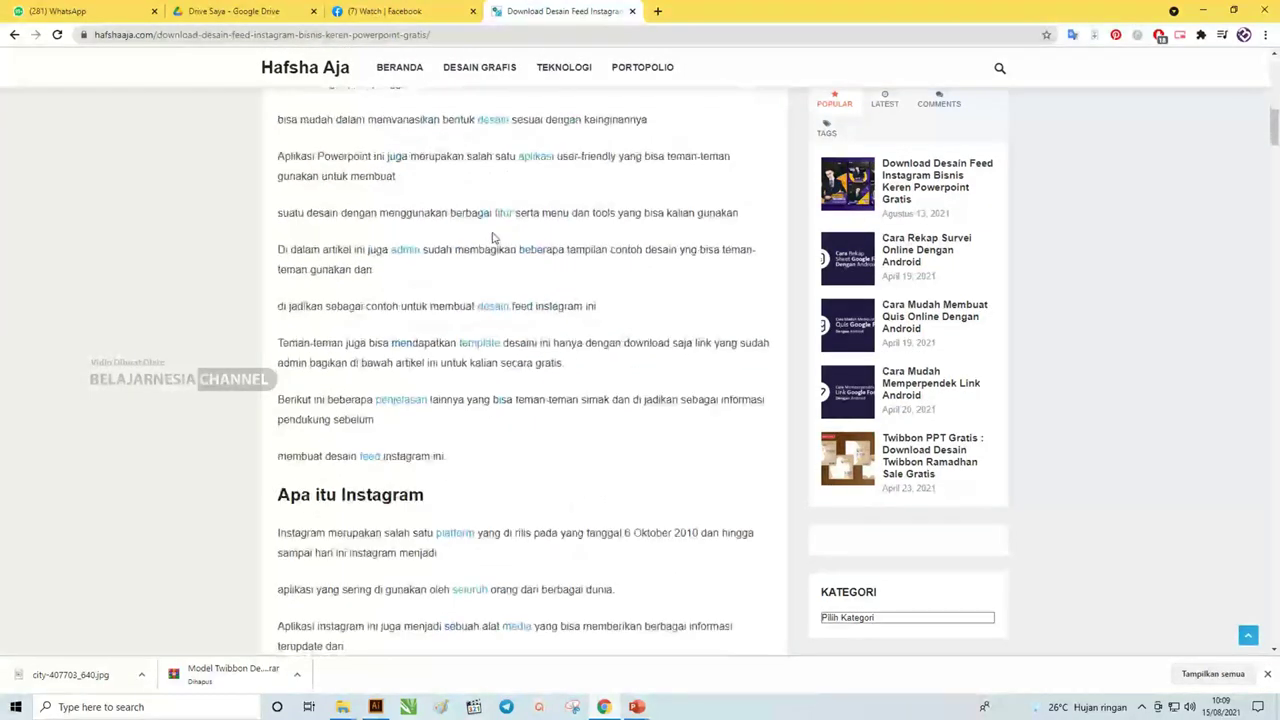
{"action": "scroll", "coordinate": [492, 240], "scroll_direction": "down", "scroll_amount": 3}
{"action": "scroll", "coordinate": [492, 243], "scroll_direction": "down", "scroll_amount": 3}
{"action": "scroll", "coordinate": [497, 243], "scroll_direction": "down", "scroll_amount": 3}
{"action": "scroll", "coordinate": [498, 240], "scroll_direction": "down", "scroll_amount": 3}
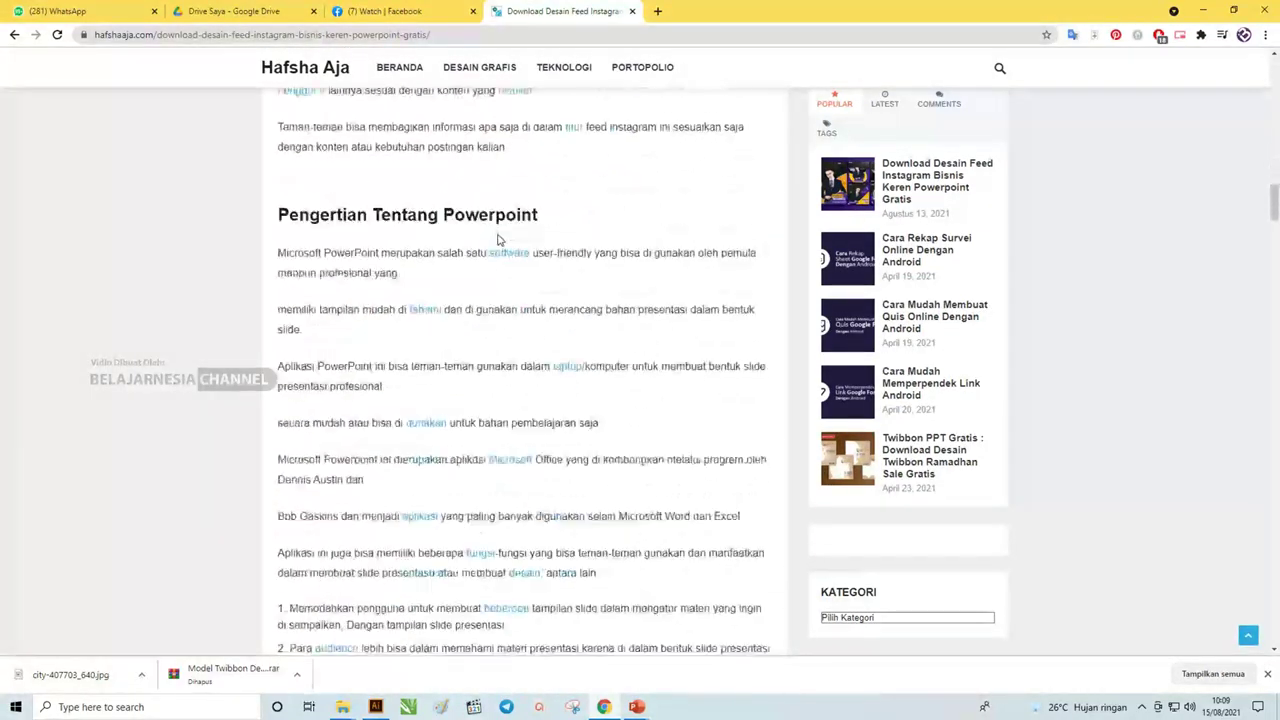
{"action": "scroll", "coordinate": [500, 260], "scroll_direction": "down", "scroll_amount": 3}
{"action": "scroll", "coordinate": [504, 300], "scroll_direction": "down", "scroll_amount": 3}
{"action": "scroll", "coordinate": [506, 330], "scroll_direction": "down", "scroll_amount": 2}
{"action": "scroll", "coordinate": [510, 352], "scroll_direction": "down", "scroll_amount": 3}
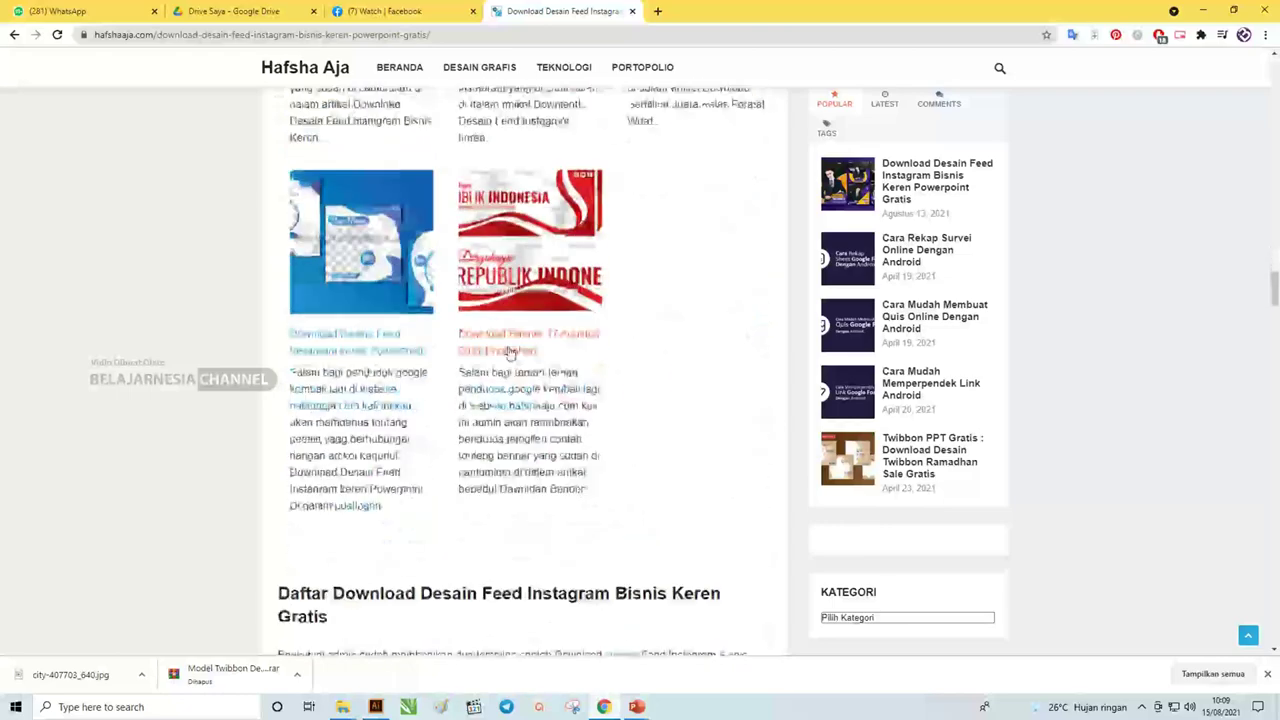
{"action": "scroll", "coordinate": [515, 351], "scroll_direction": "down", "scroll_amount": 4}
{"action": "scroll", "coordinate": [550, 335], "scroll_direction": "down", "scroll_amount": 2}
{"action": "scroll", "coordinate": [590, 320], "scroll_direction": "down", "scroll_amount": 3}
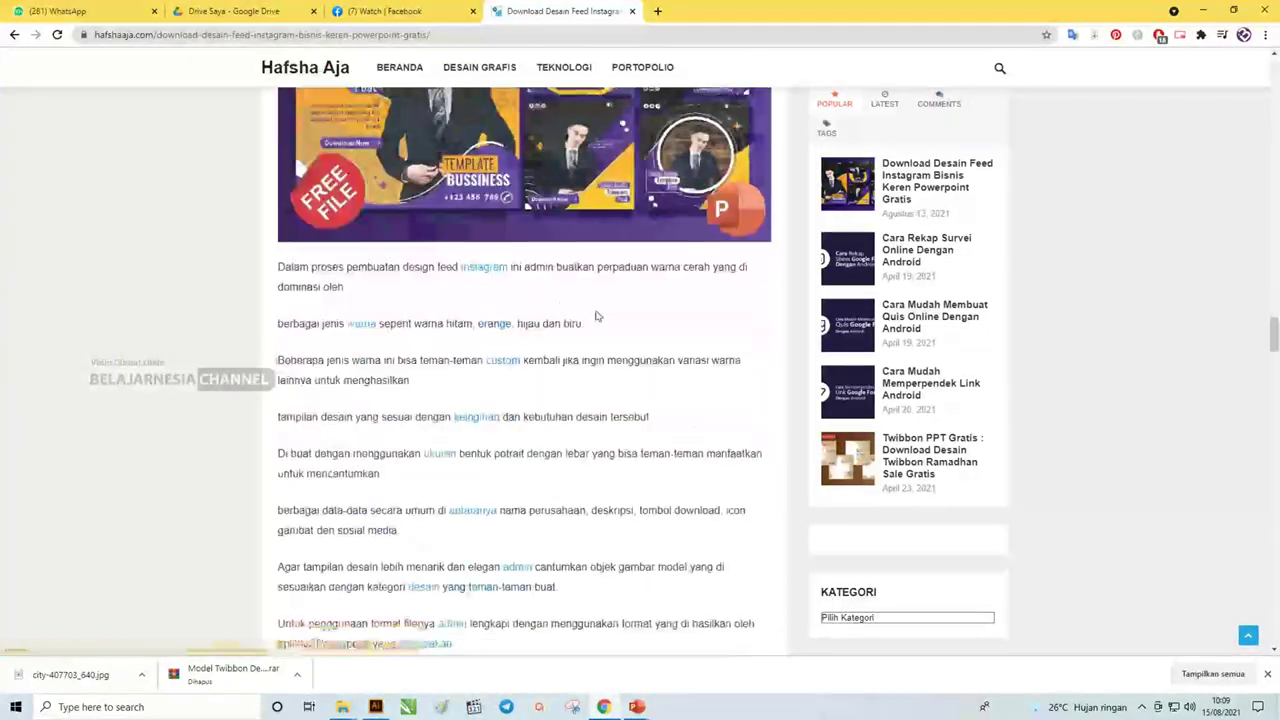
{"action": "scroll", "coordinate": [596, 316], "scroll_direction": "down", "scroll_amount": 2}
{"action": "scroll", "coordinate": [588, 344], "scroll_direction": "down", "scroll_amount": 2}
{"action": "scroll", "coordinate": [580, 372], "scroll_direction": "down", "scroll_amount": 3}
{"action": "scroll", "coordinate": [572, 400], "scroll_direction": "down", "scroll_amount": 3}
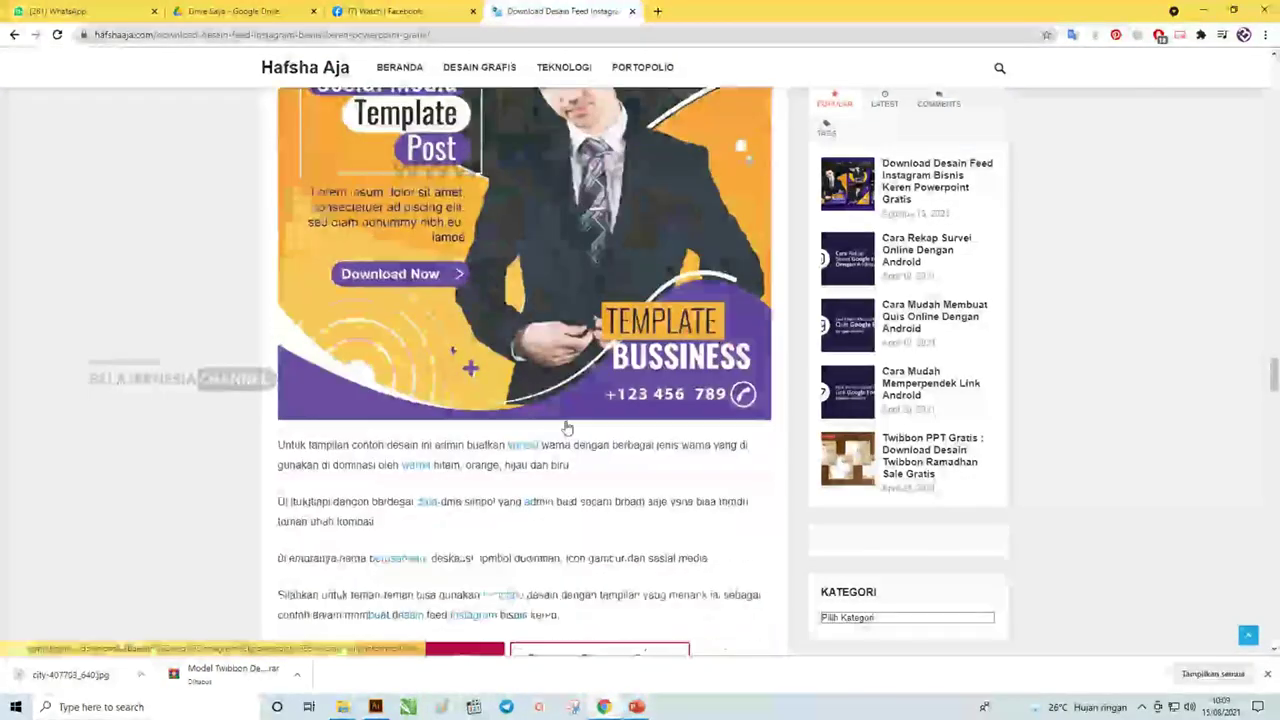
{"action": "scroll", "coordinate": [566, 428], "scroll_direction": "down", "scroll_amount": 3}
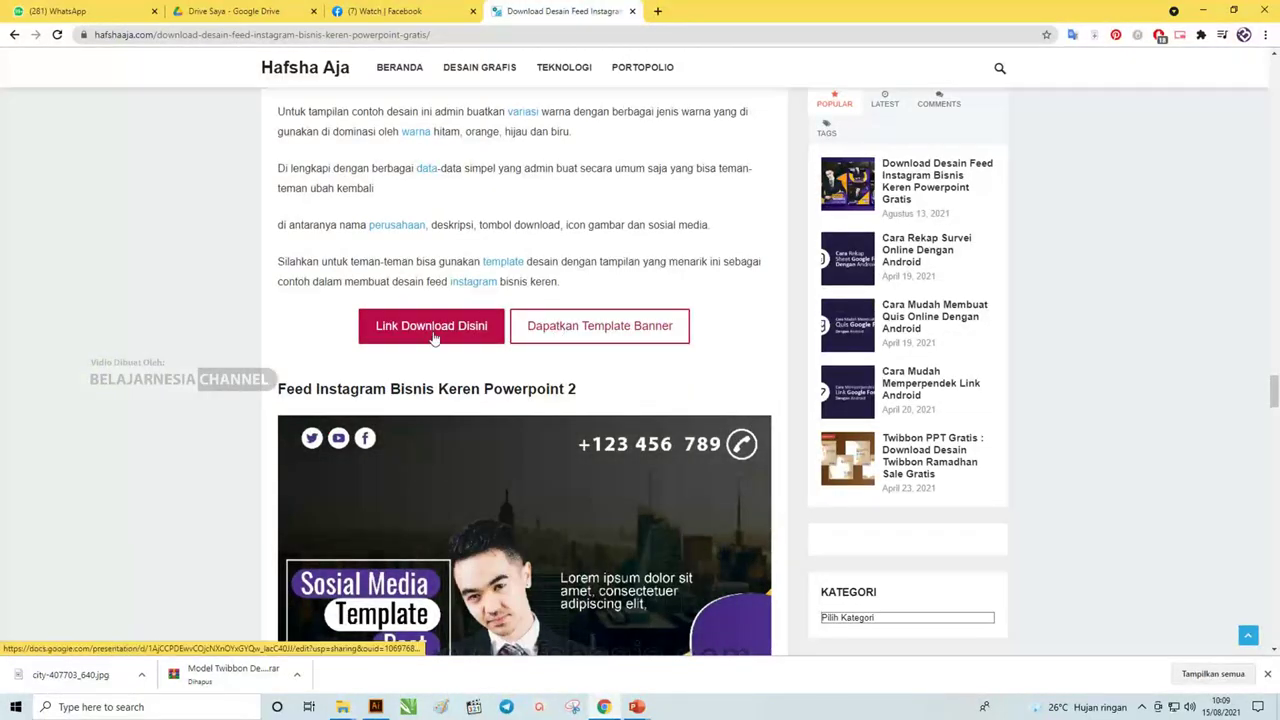
- Open the Sosial Media Post 3_1 template in Google Slides and list the signed-in Google accounts
{"action": "left_click", "coordinate": [434, 338]}
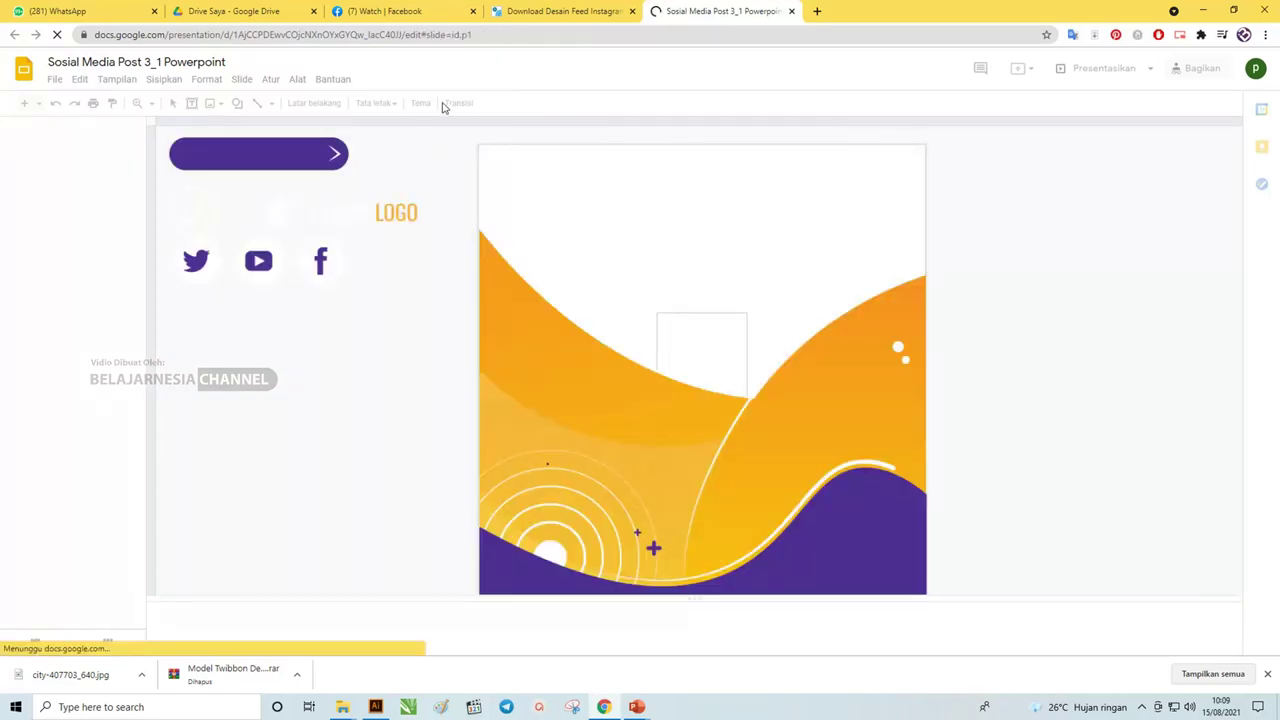
{"action": "left_click", "coordinate": [56, 82]}
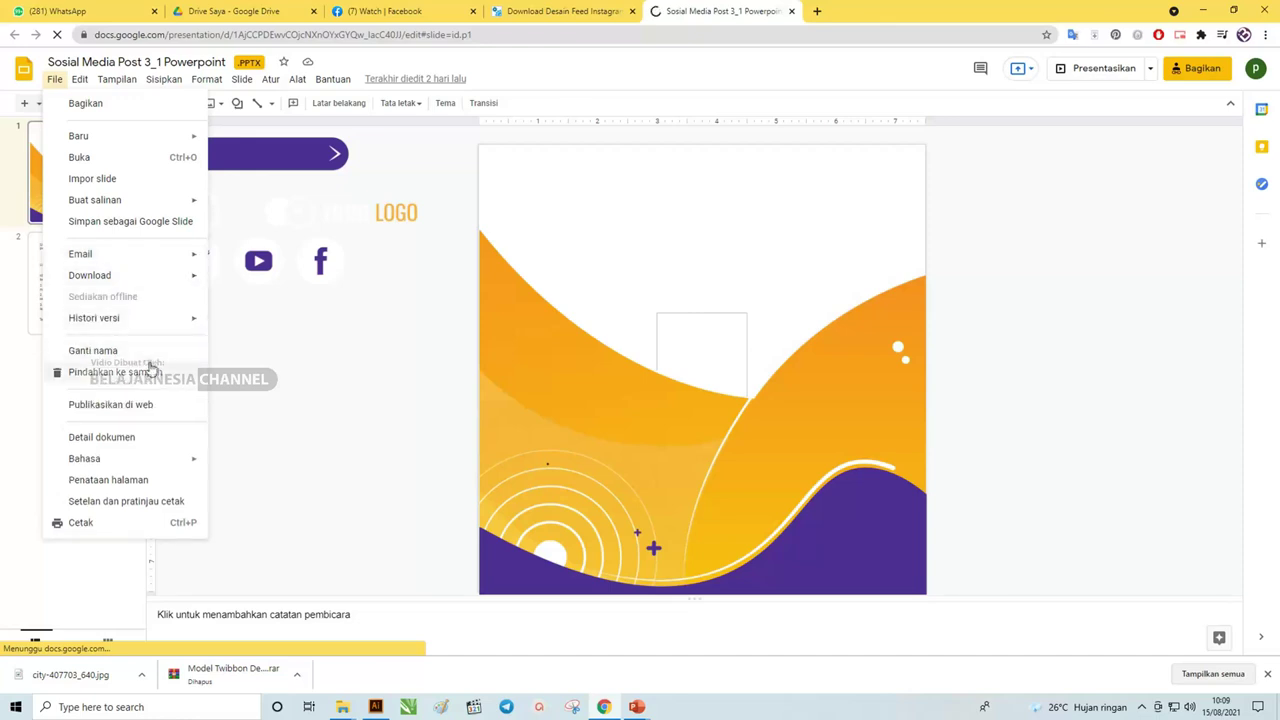
{"action": "mouse_move", "coordinate": [150, 277]}
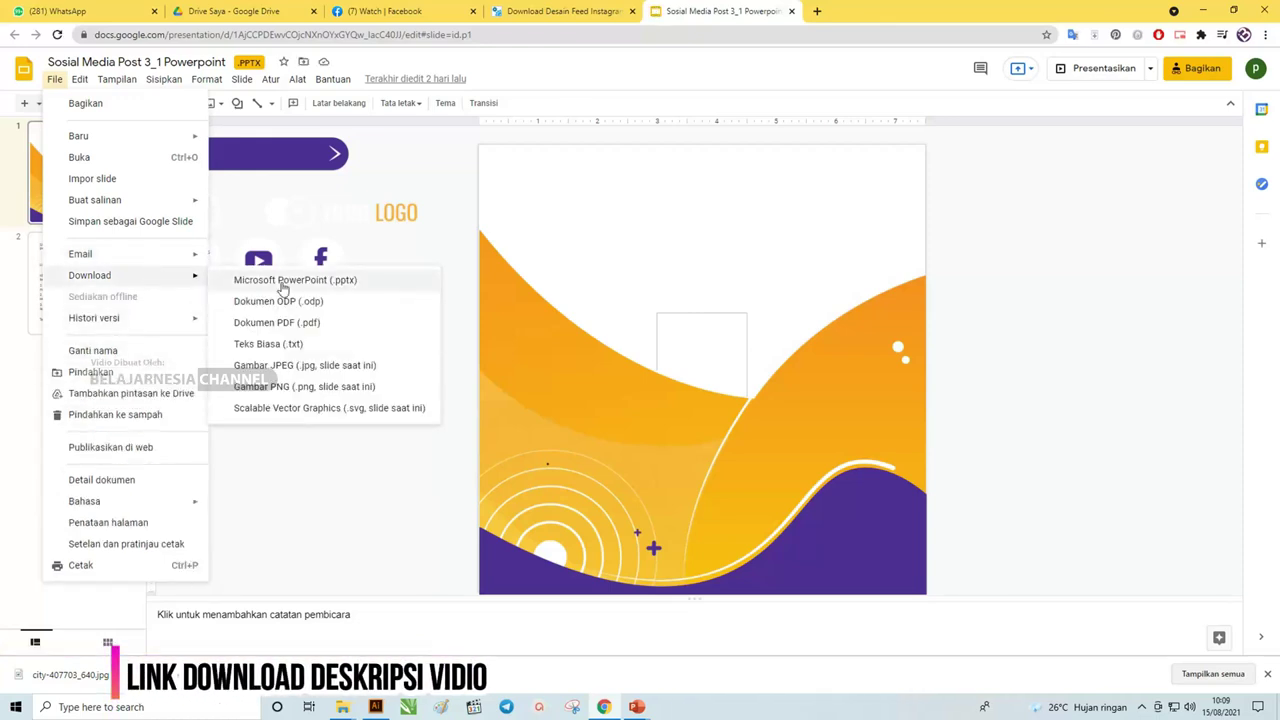
{"action": "left_click", "coordinate": [1256, 70]}
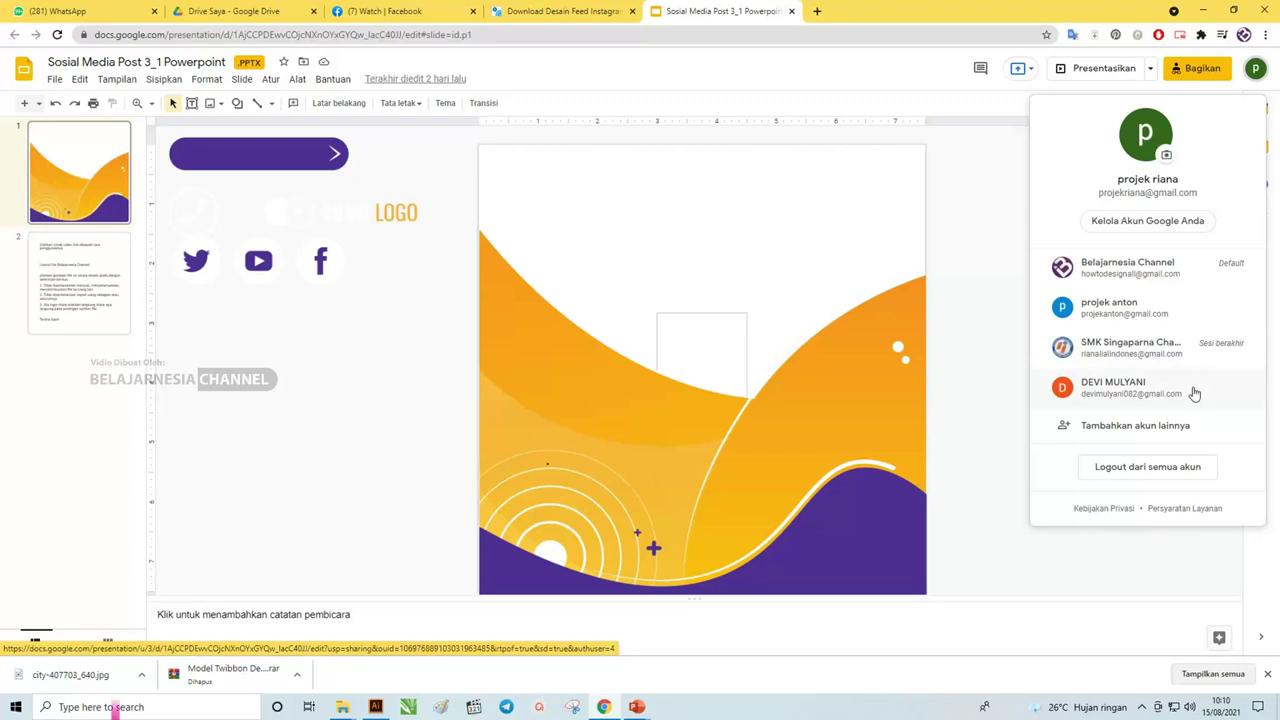
- Reopen the template under another Google account, dismiss the Office Editing welcome, and reach File > Download formats
{"action": "left_click", "coordinate": [1194, 393]}
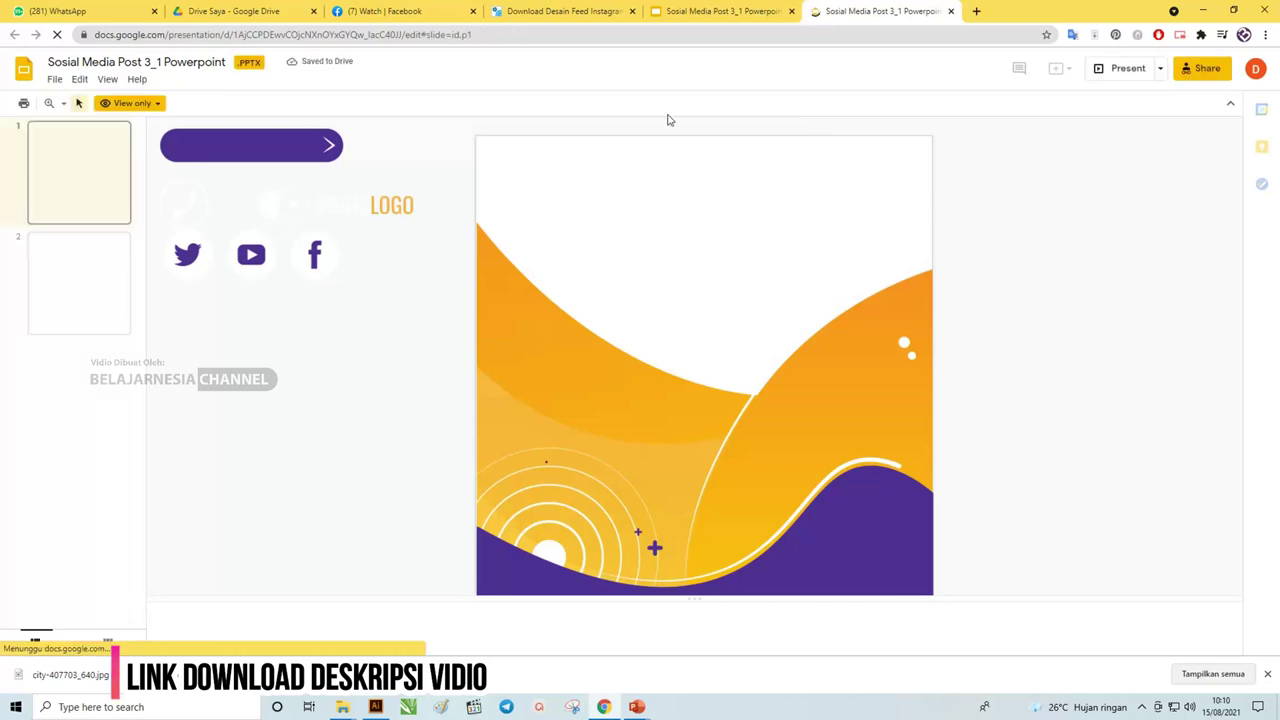
{"action": "left_click", "coordinate": [55, 79]}
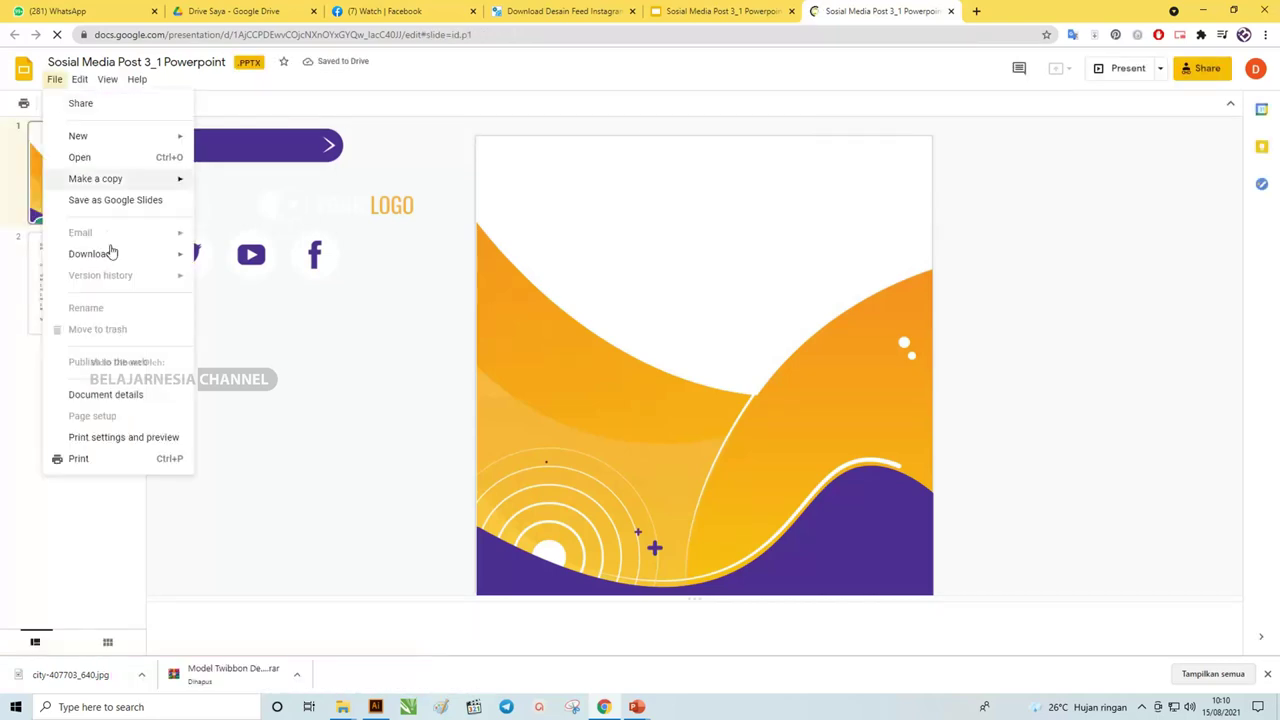
{"action": "mouse_move", "coordinate": [112, 253]}
{"action": "left_click", "coordinate": [265, 257]}
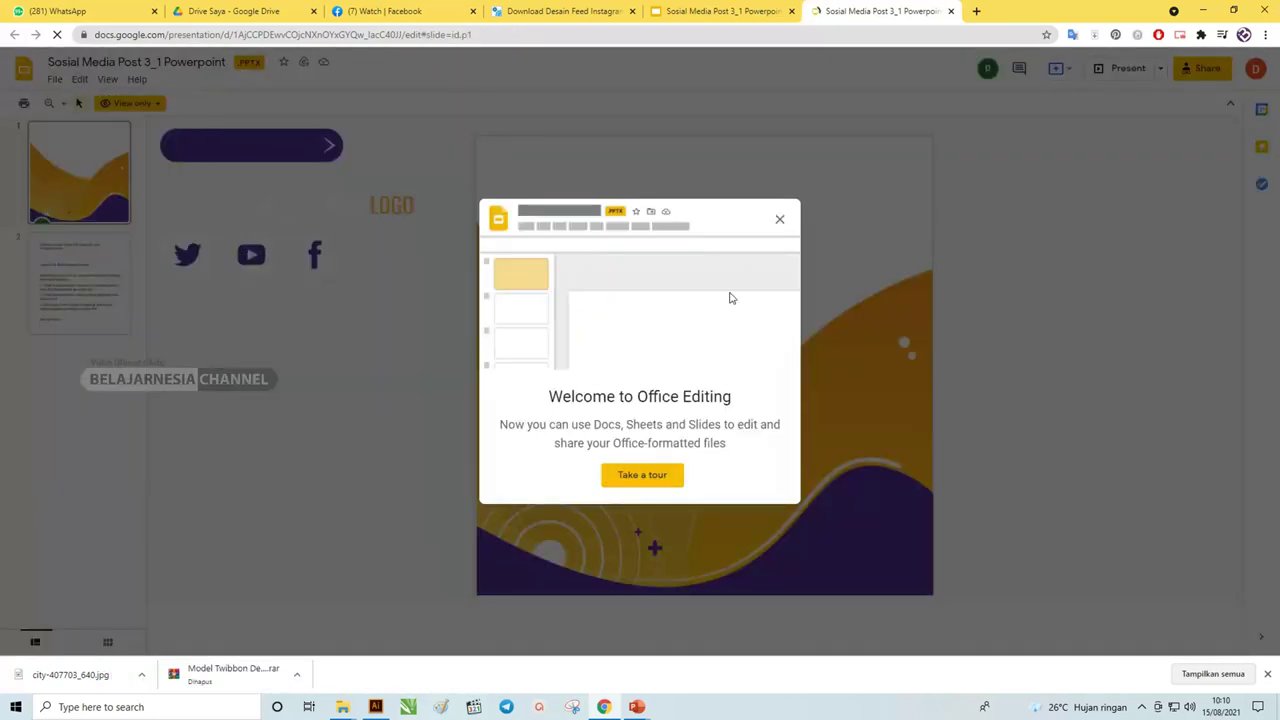
{"action": "left_click", "coordinate": [779, 219]}
{"action": "left_click", "coordinate": [55, 80]}
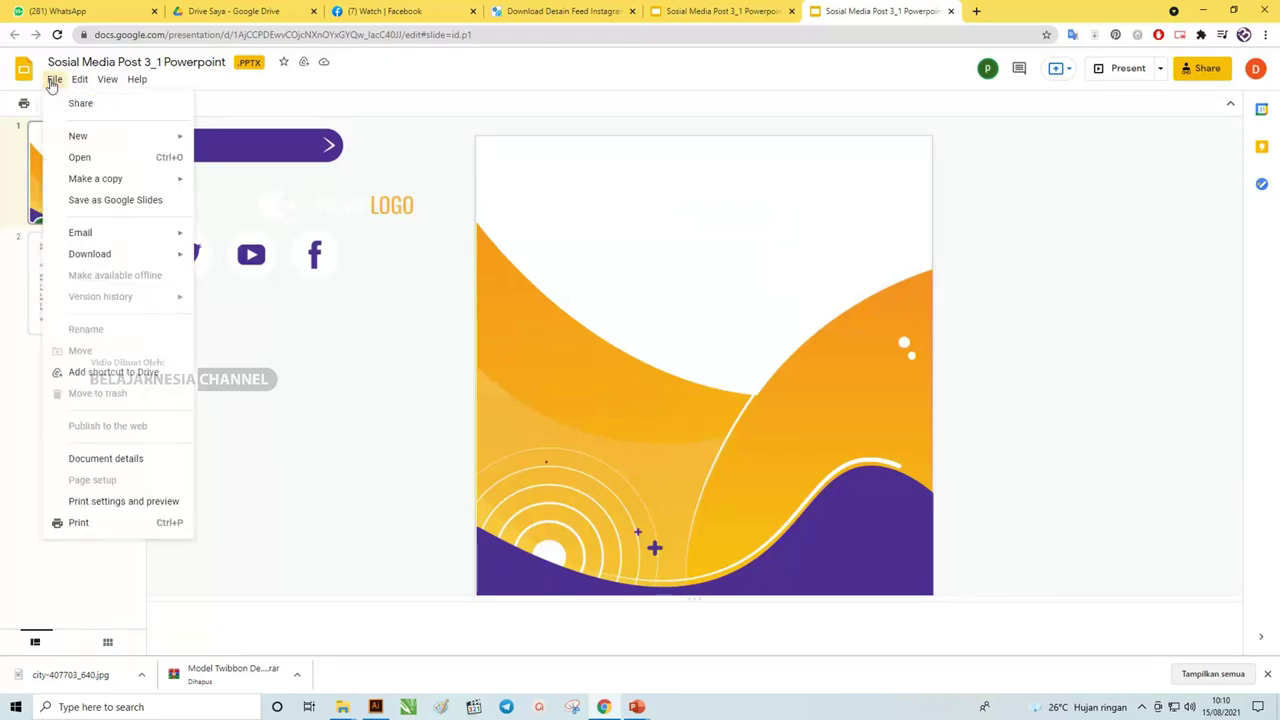
{"action": "mouse_move", "coordinate": [86, 254]}
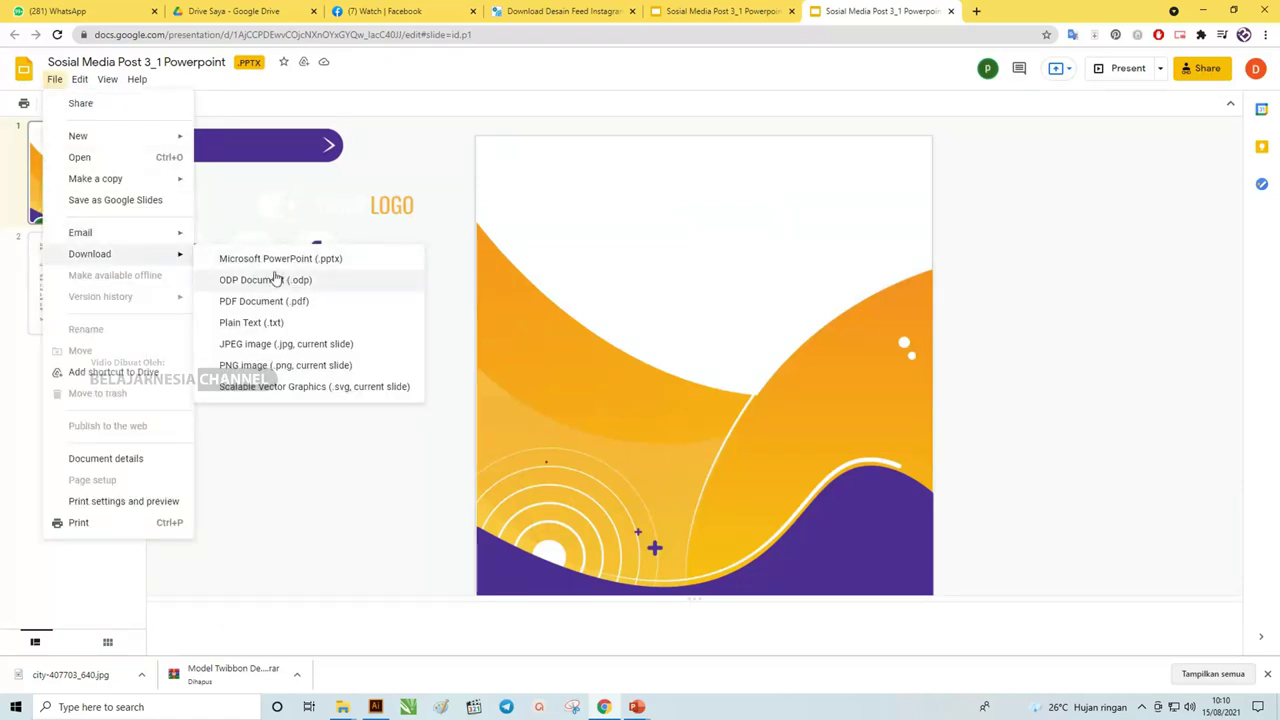